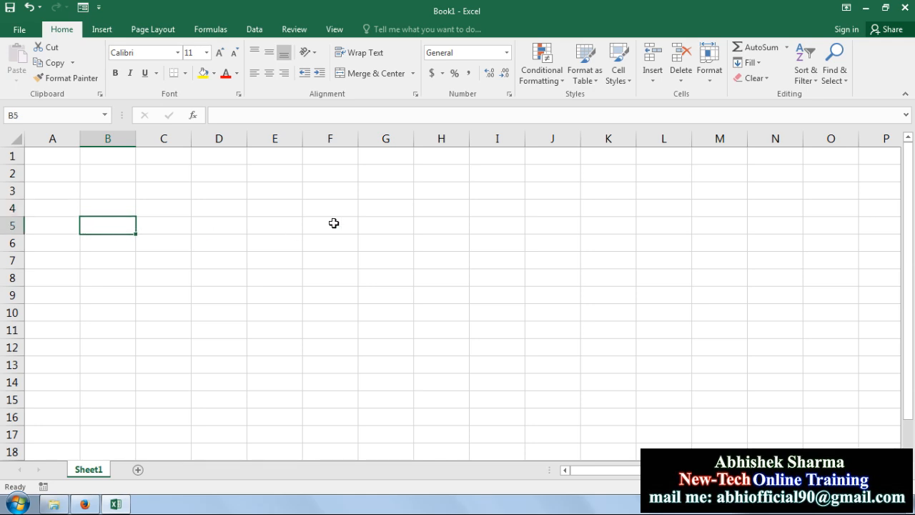
Step: Enter the column headings S.NO., CARTOON NO. and ITEMS CODE in cells B5 to D5
type("S.NO.")
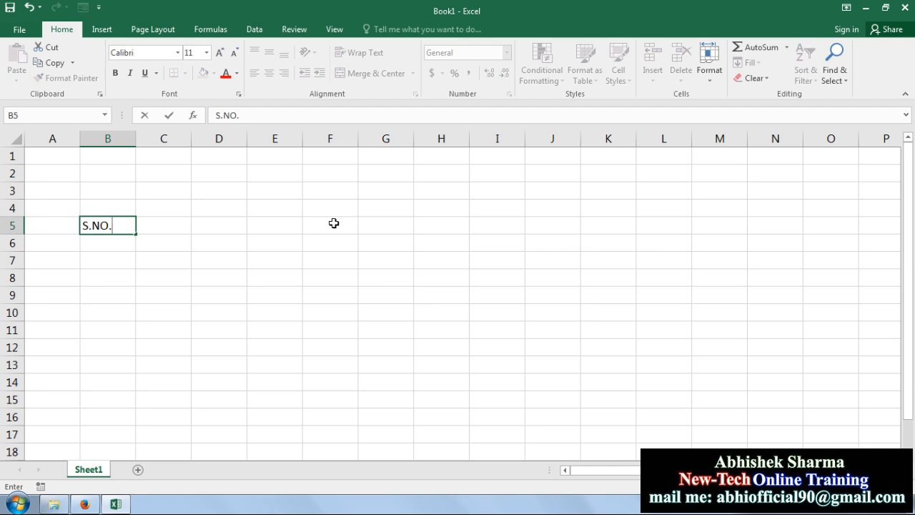
key("Tab")
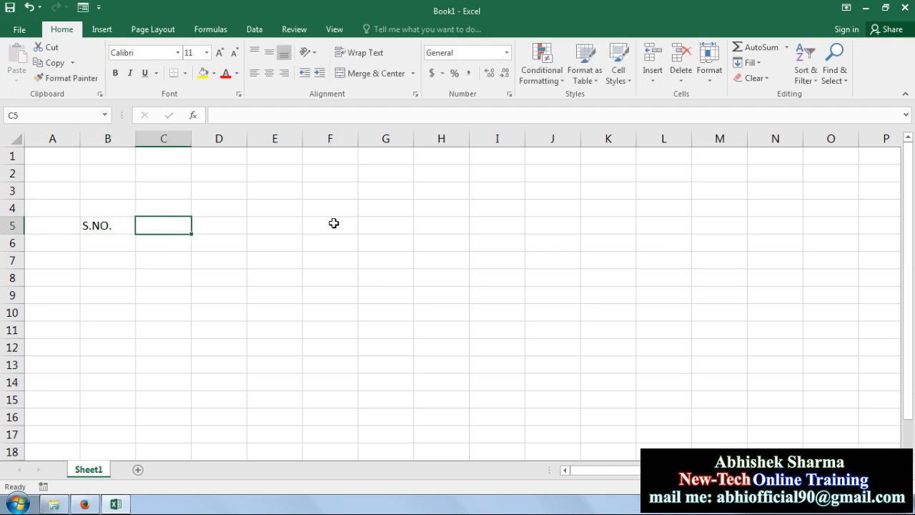
type("CARTOON")
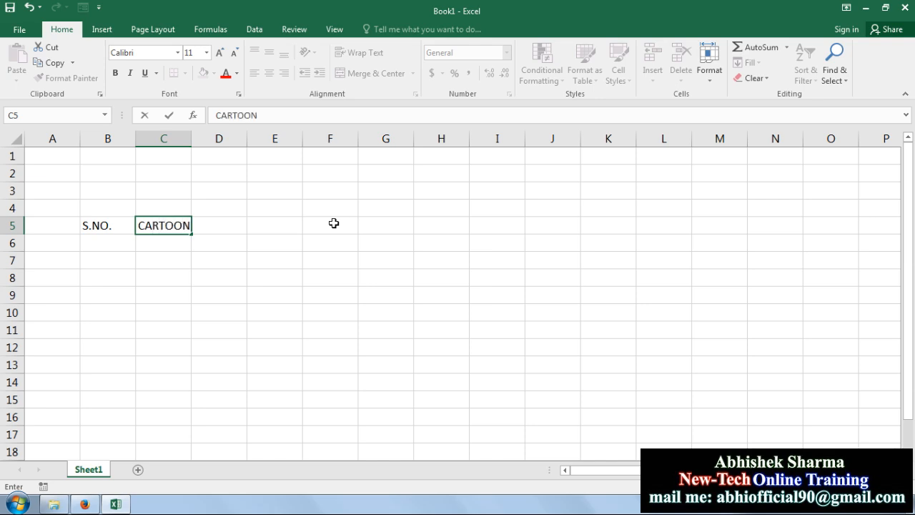
type(" NO.")
key("Tab")
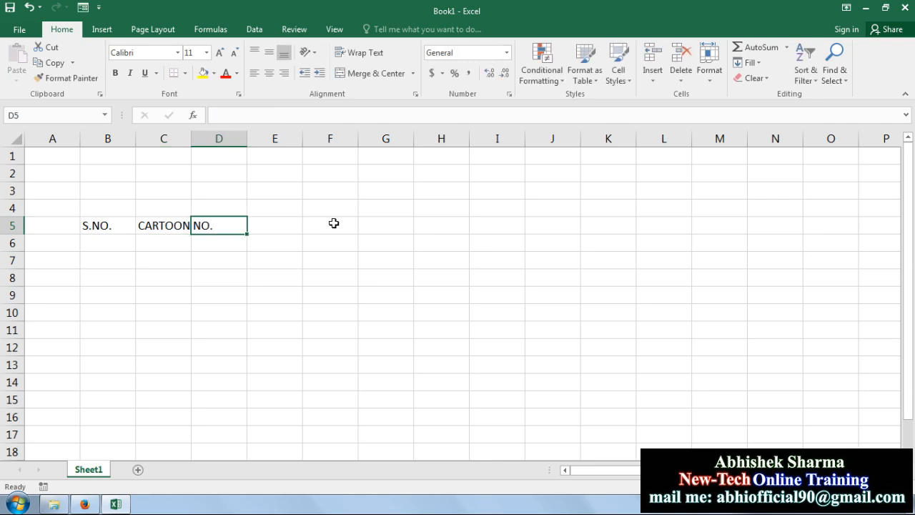
type("ITEM")
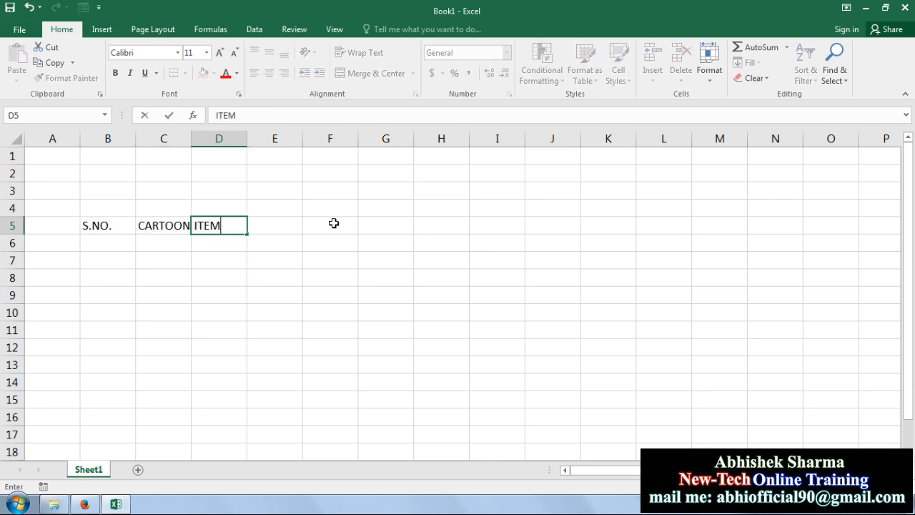
type("S CODE")
key("Tab")
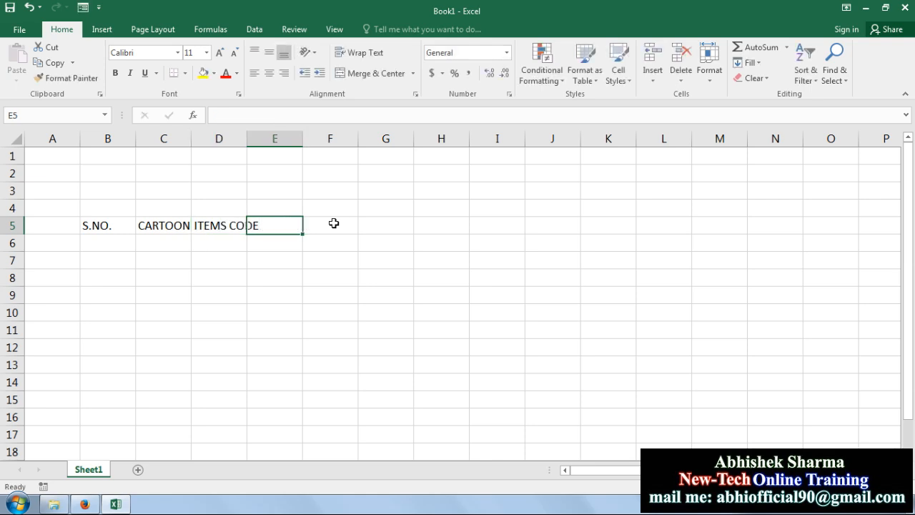
Step: Add the headings ITEMS, COLOUR and SIZE in cells E5 to G5
type("ITEMS")
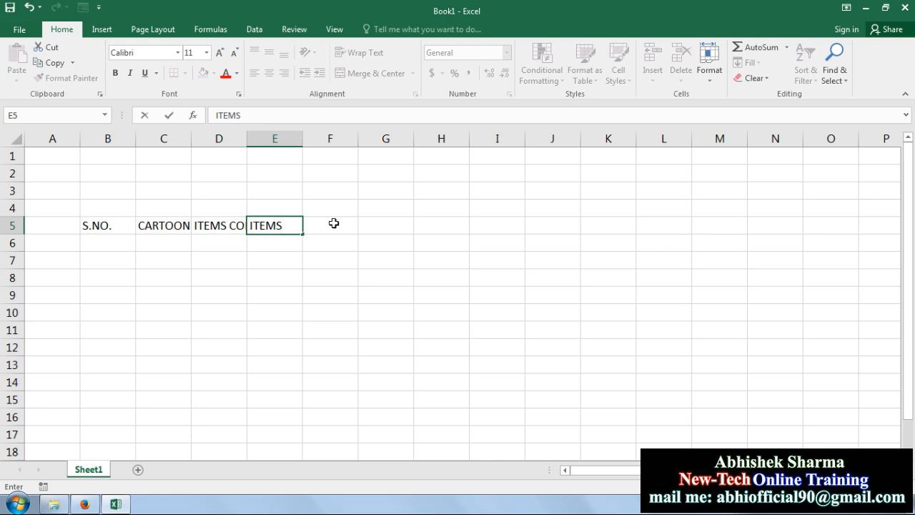
left_click(334, 223)
type("CO")
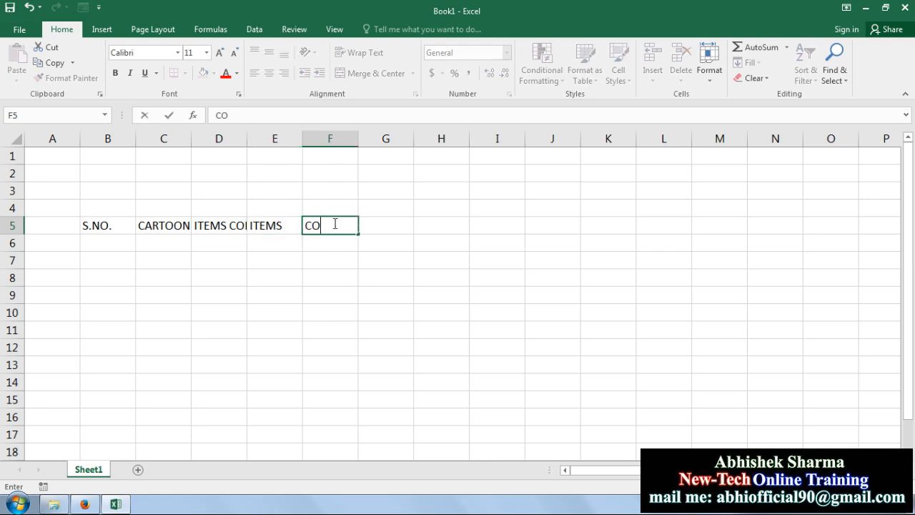
type("LOUR")
key("Tab")
type("SIZE")
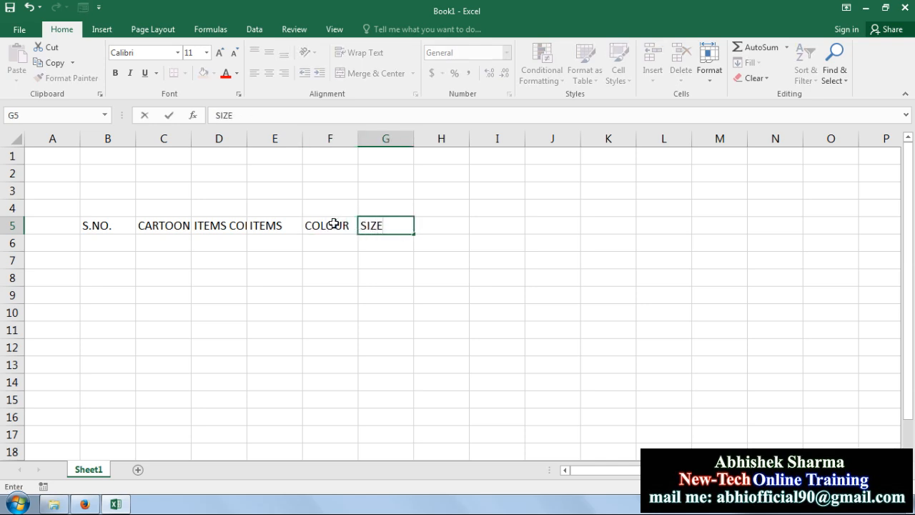
key("Tab")
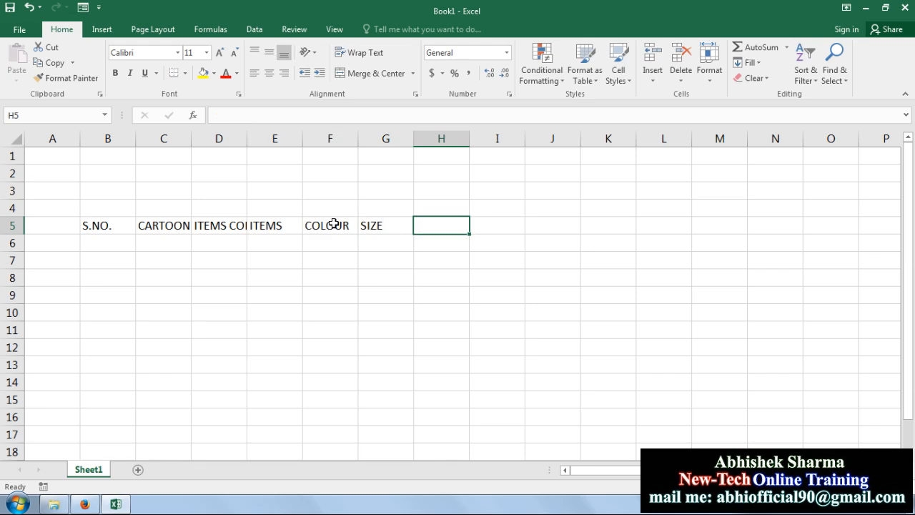
Step: Add the size headings S, M, L and XL in cells H5 to K5
type("S")
key("Tab")
type("M")
key("Tab")
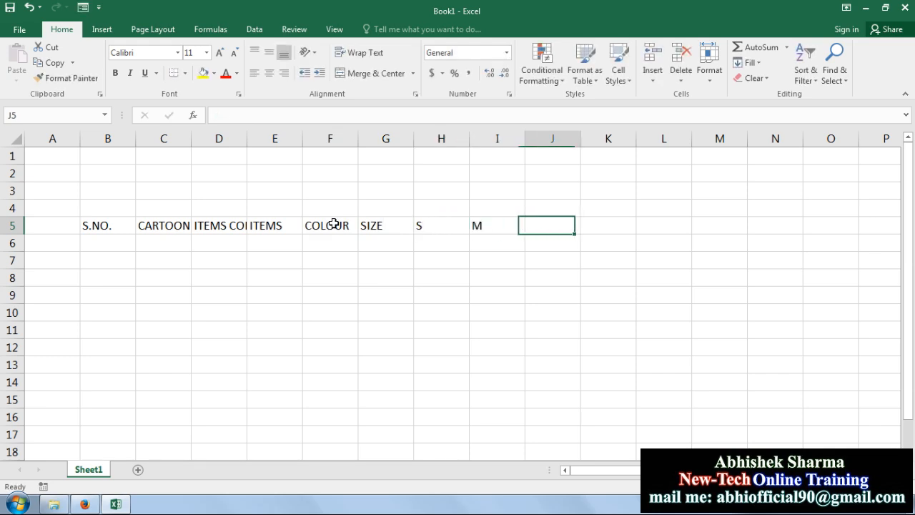
type("L")
key("Tab")
type("X")
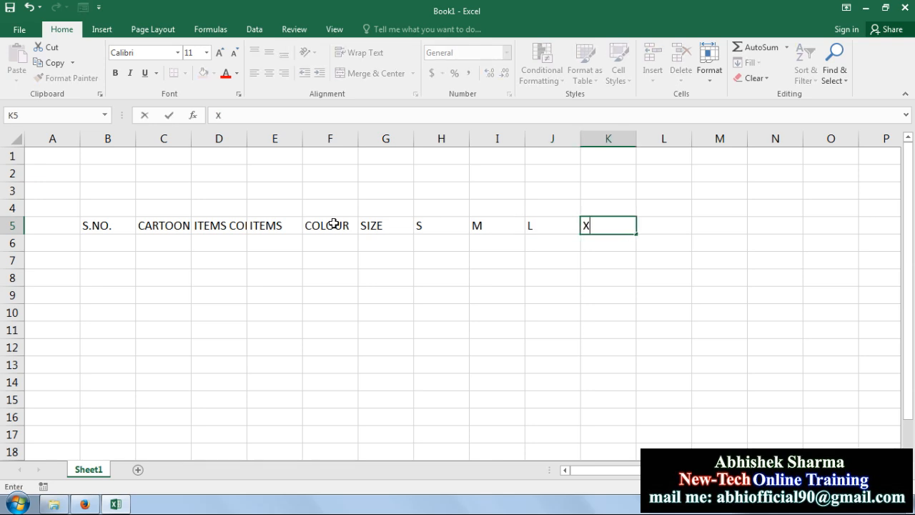
type("L")
key("Tab")
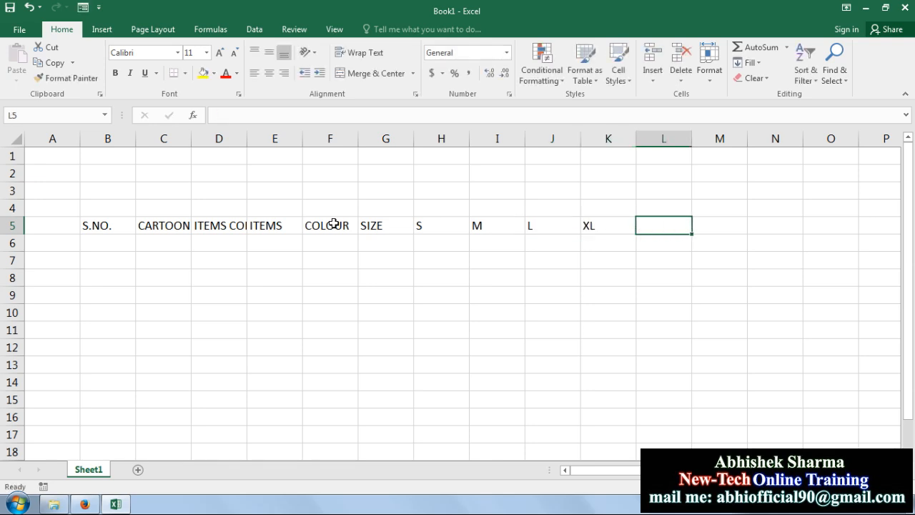
Step: Add the quantity headings ORDER QTY., SHIP QTY. and SHORT QTY. in cells L5 to N5
type("ORDER ")
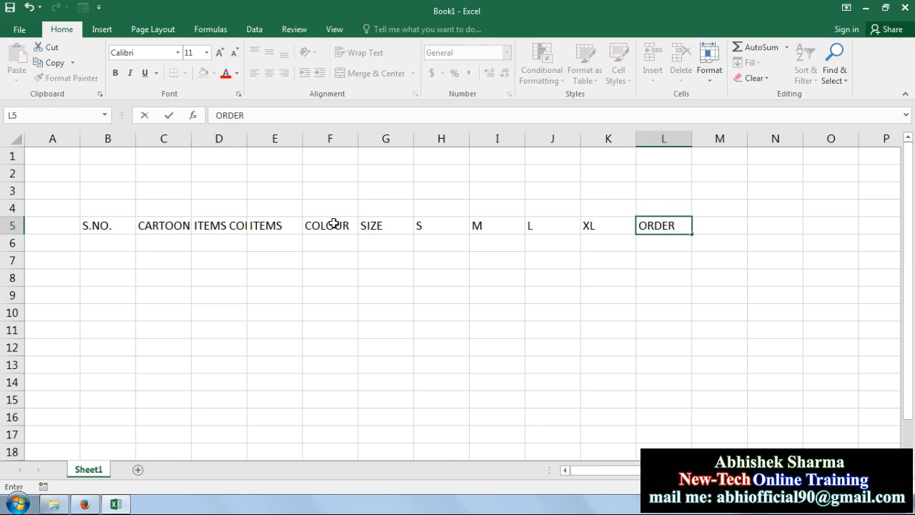
type("QTY.")
key("Tab")
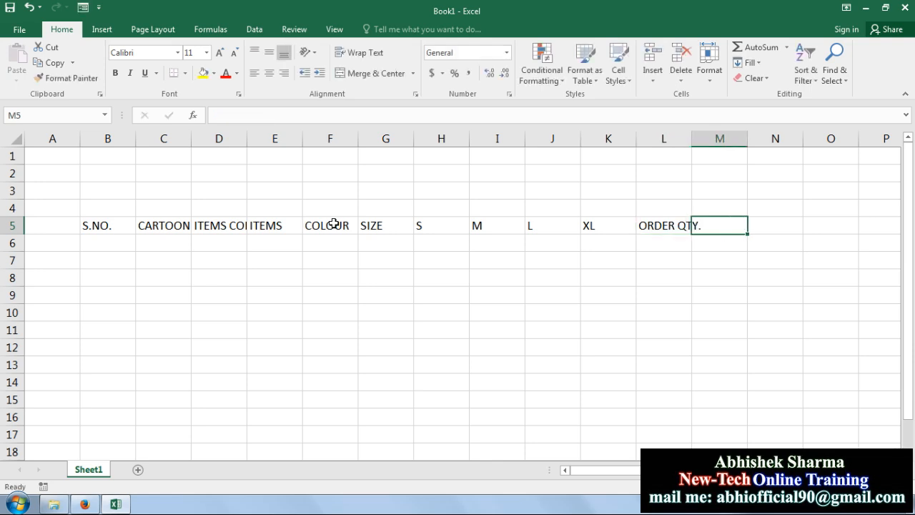
type("SHIP")
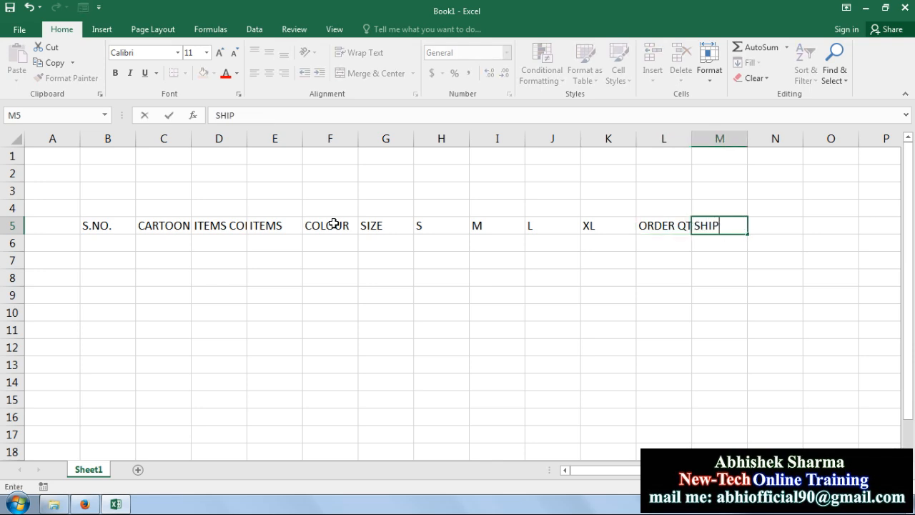
type(" QTY.")
key("Tab")
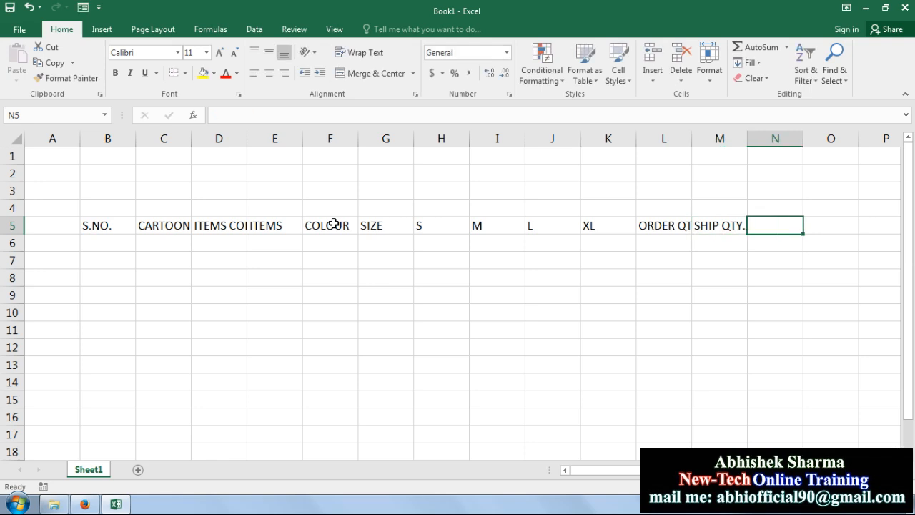
type("SHORT")
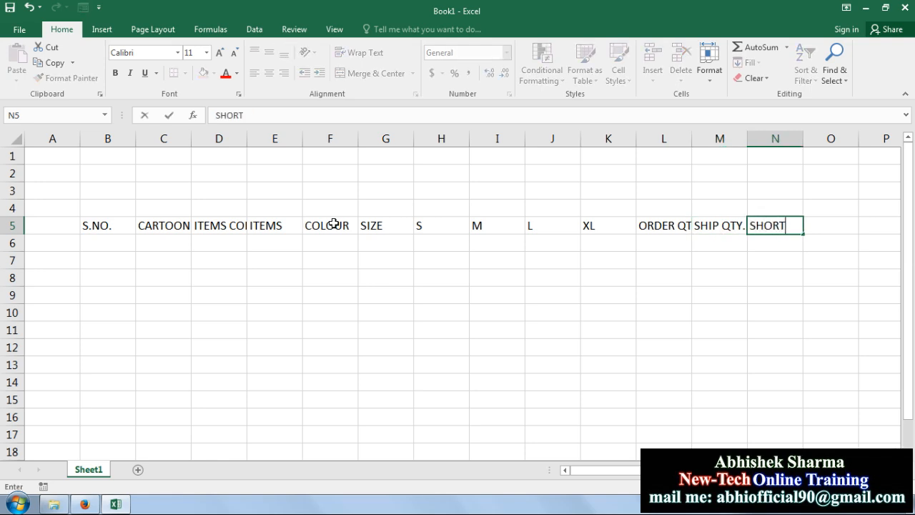
type(" QTY.")
key("Tab")
Step: Add the headings UNITS, PRICE and AMOUNT in cells O5 to Q5
type("UNITS")
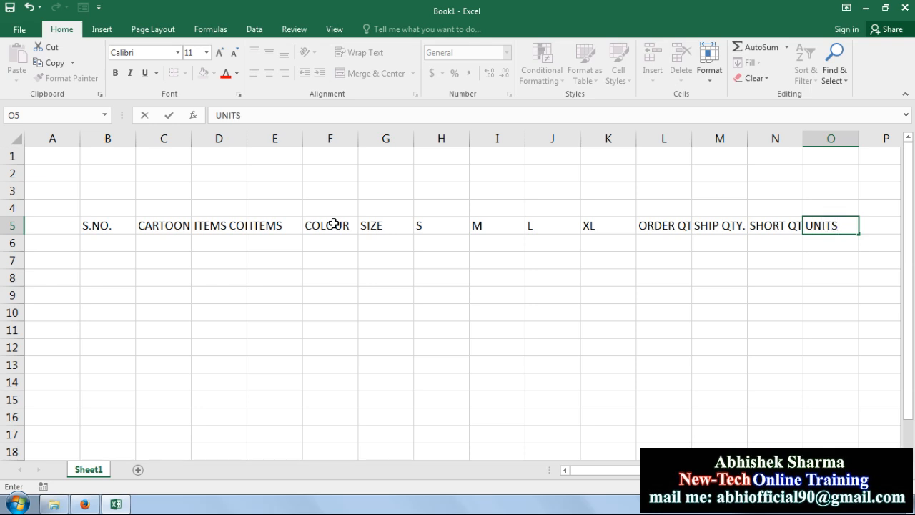
key("Tab")
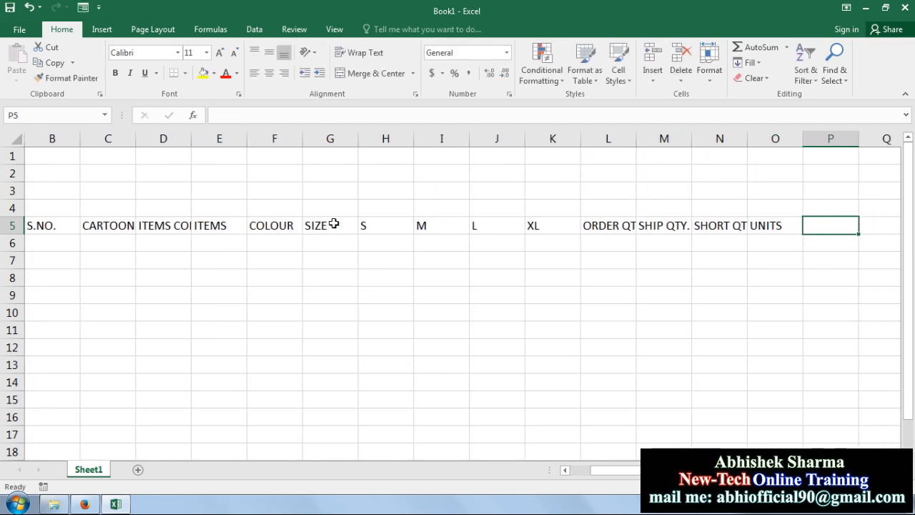
type("PRICE")
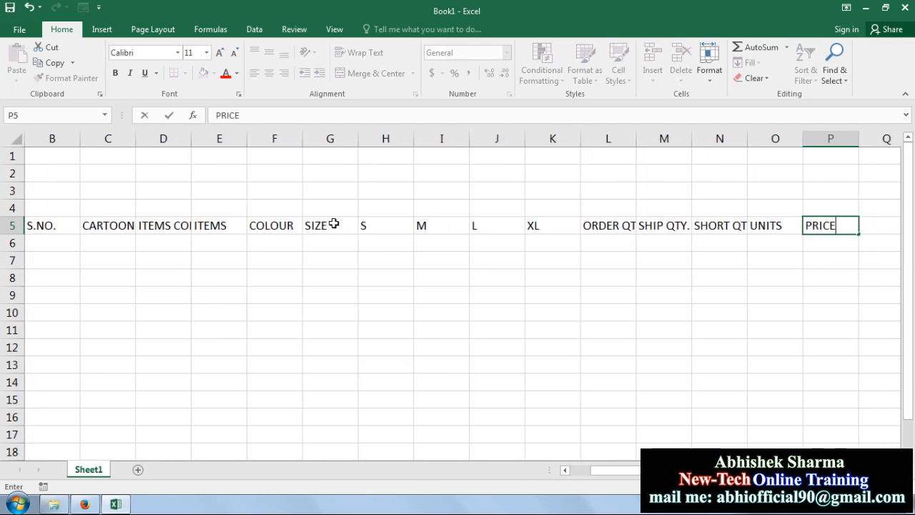
key("Tab")
type("A")
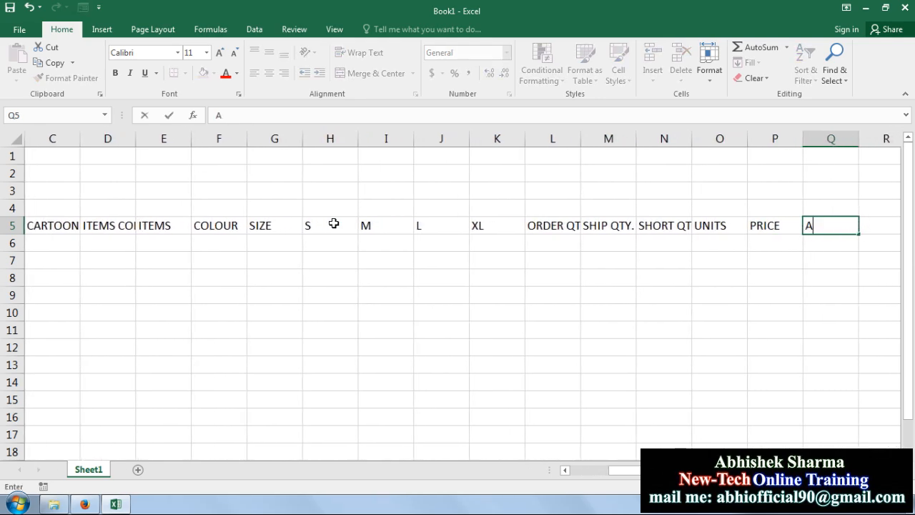
type("MOUNT")
key("Tab")
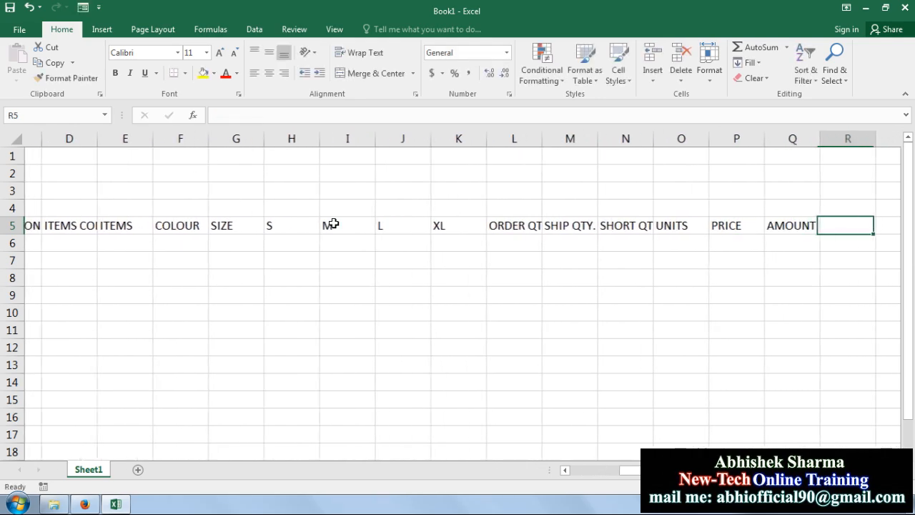
Step: Complete the heading row with NET WEIGHT in R5 and GROSS WEIGHT in S5
type("NET W")
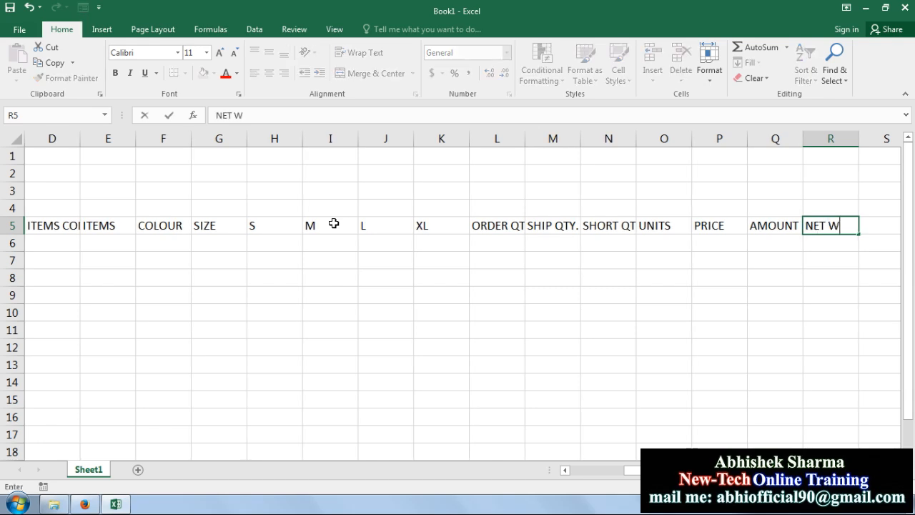
type("EIGHT")
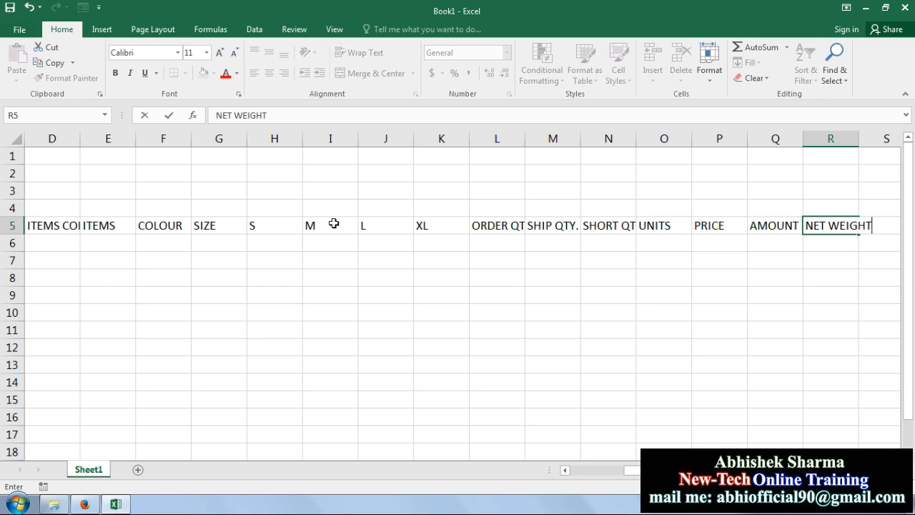
key("Tab")
type("GR")
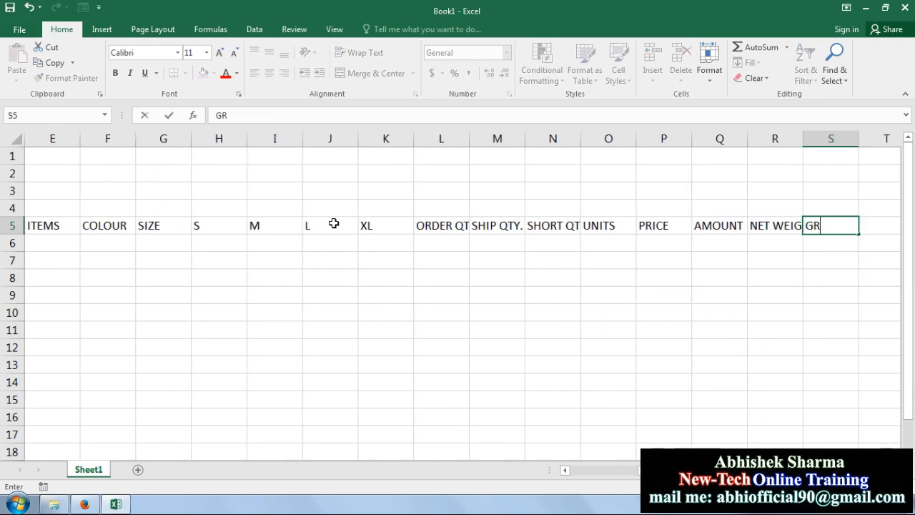
type("OSS W")
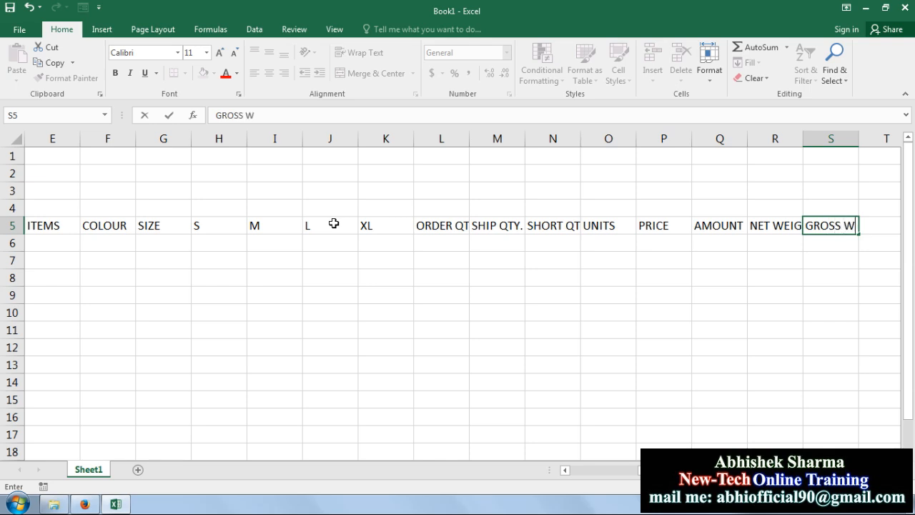
type("EIGHT")
key("Return")
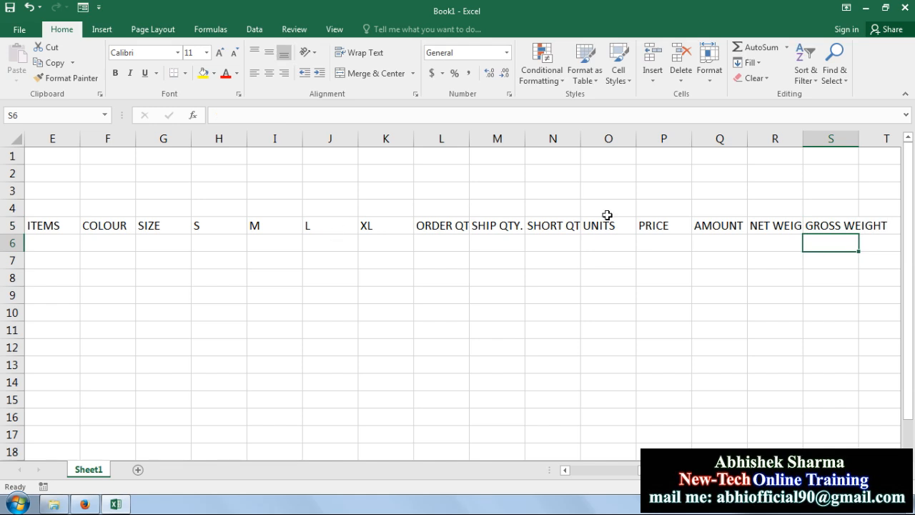
Step: Narrow the empty column A to a thin margin beside the S.NO. column
left_click_drag(70, 229, 3, 220)
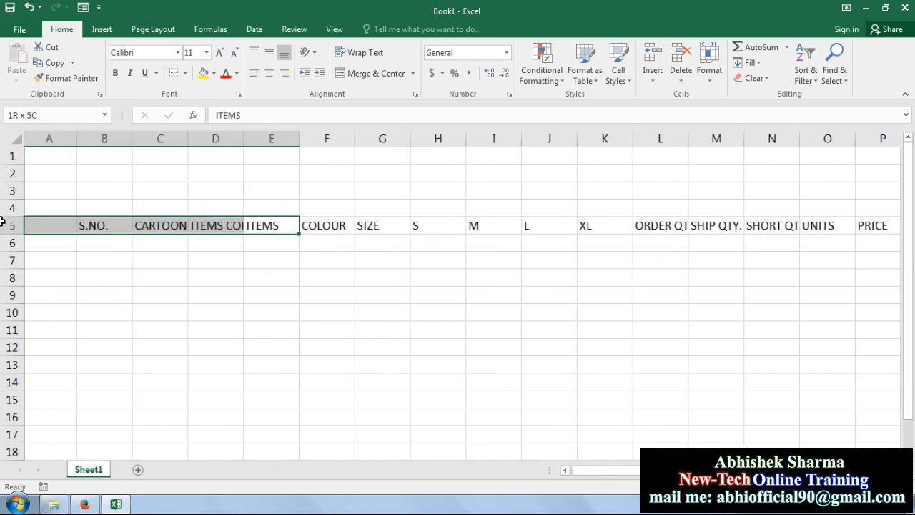
left_click(107, 243)
left_click_drag(82, 145, 38, 147)
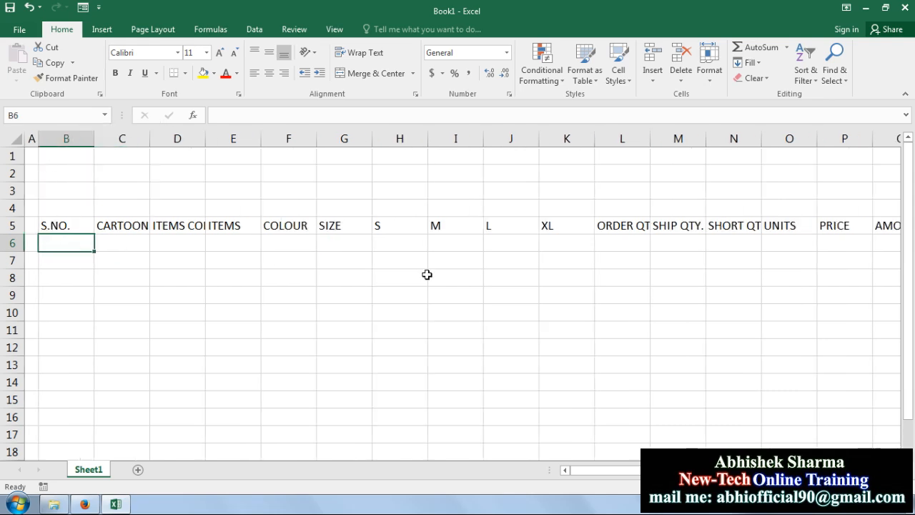
Step: Enter the serial numbers 1 to 5 under S.NO. in cells B6 to B10
type("1")
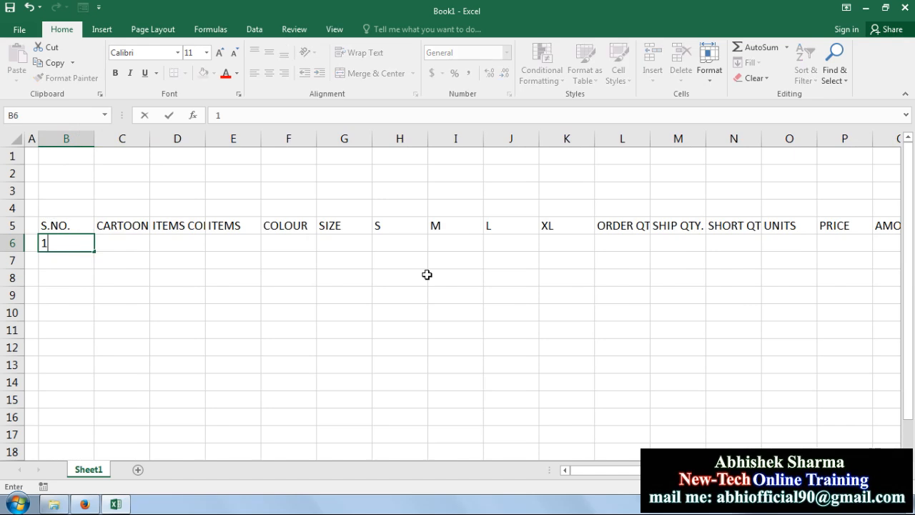
key("Return")
type("2")
key("Return")
type("3")
key("Return")
type("4")
key("Return")
type("5")
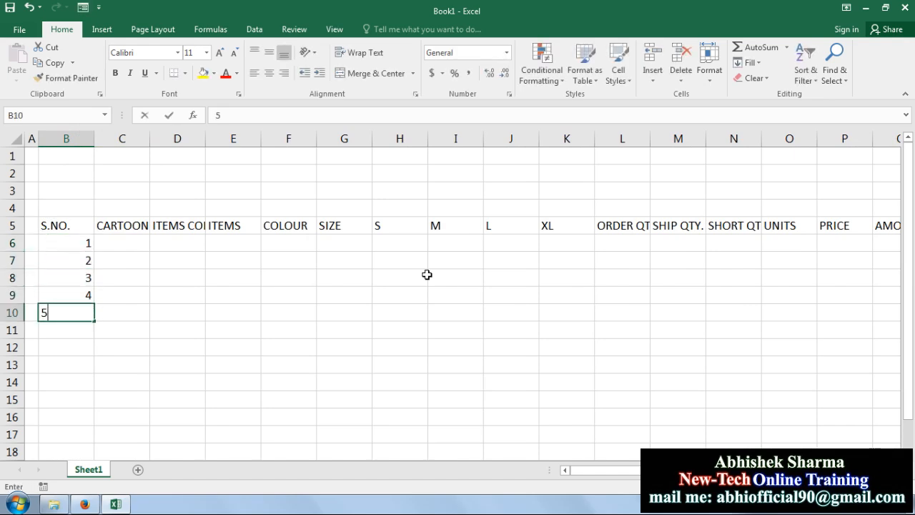
key("Return")
Step: Continue the serial numbers down column B by filling the series from B6:B10
left_click(72, 245)
left_click_drag(71, 245, 92, 401)
left_click(151, 318)
scroll(115, 193, "up", 2)
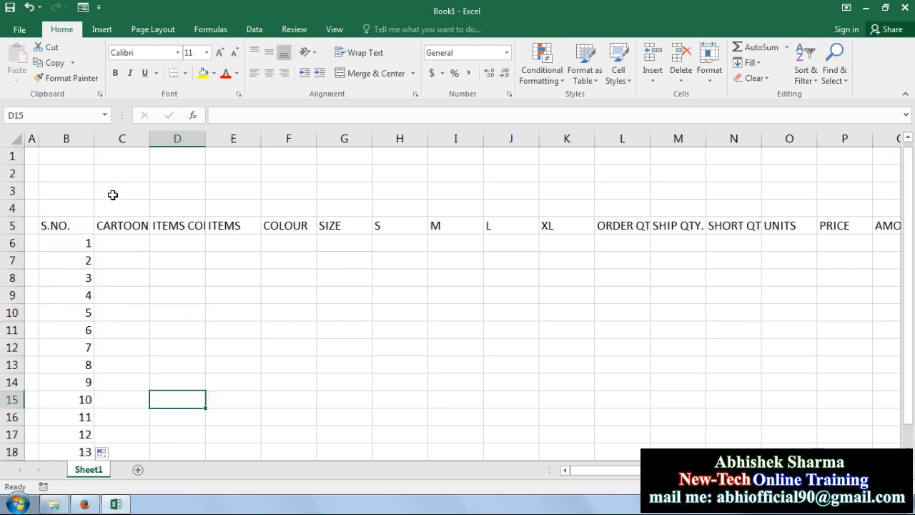
Step: Enter carton numbers 201 and 202 in C6 and C7, and fill the series down to C20
left_click(126, 243)
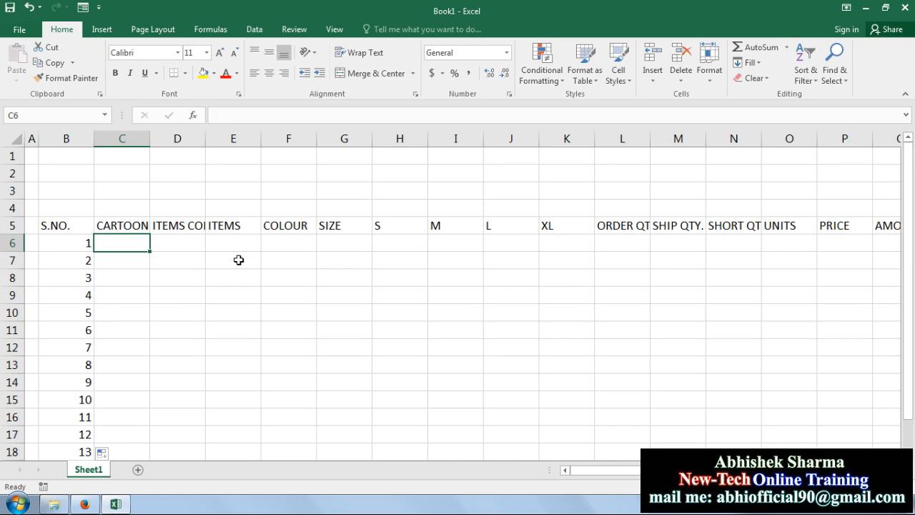
type("201")
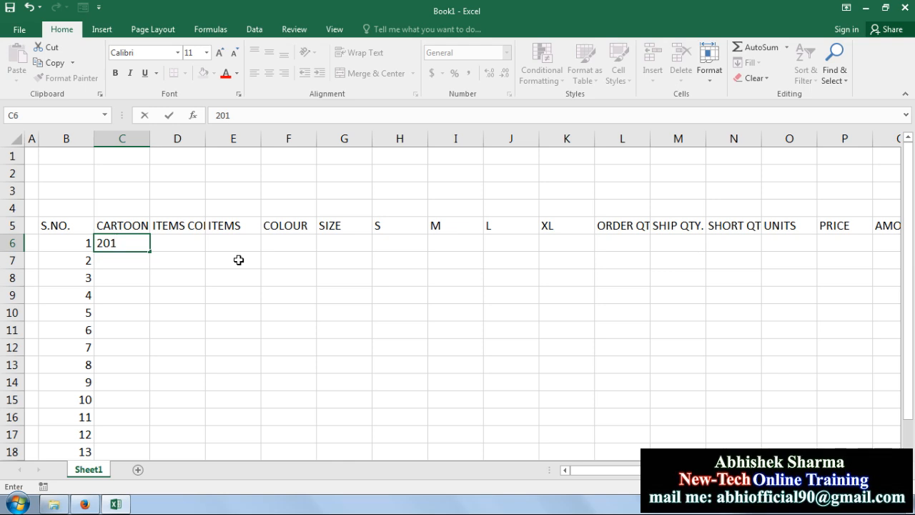
key("Return")
type("202")
key("Return")
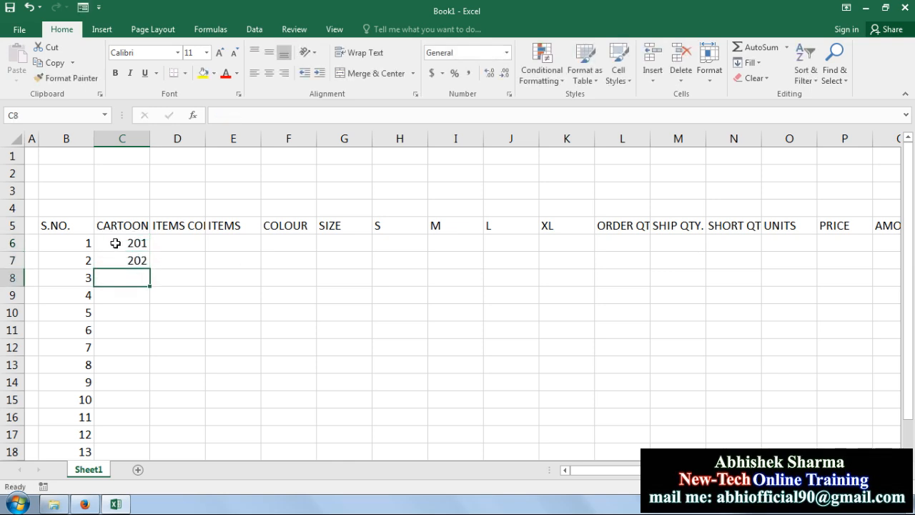
left_click_drag(115, 243, 141, 440)
left_click(197, 263)
Step: Autofit the widths of columns C, B and D to their contents
double_click(149, 138)
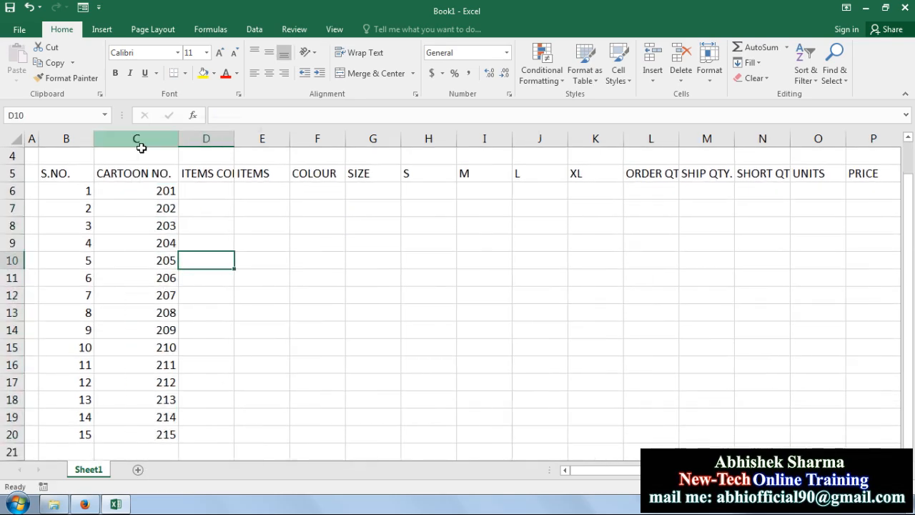
double_click(94, 142)
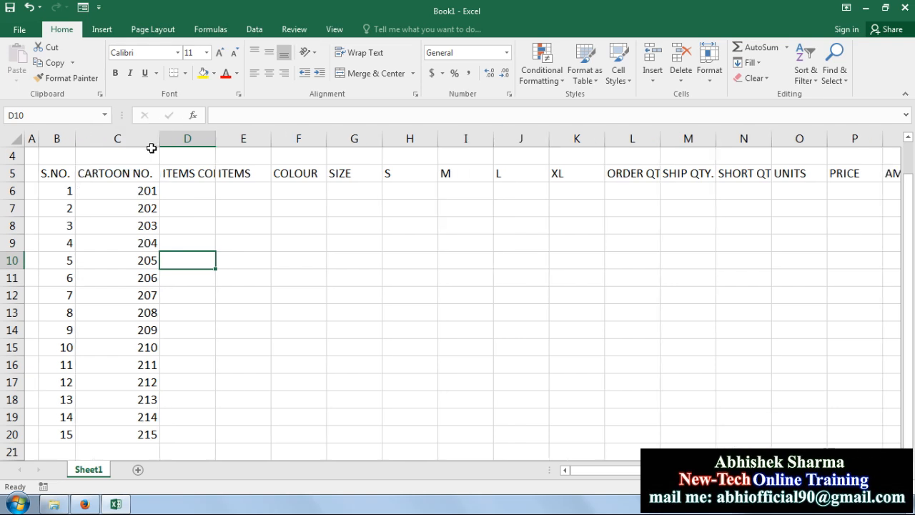
double_click(215, 140)
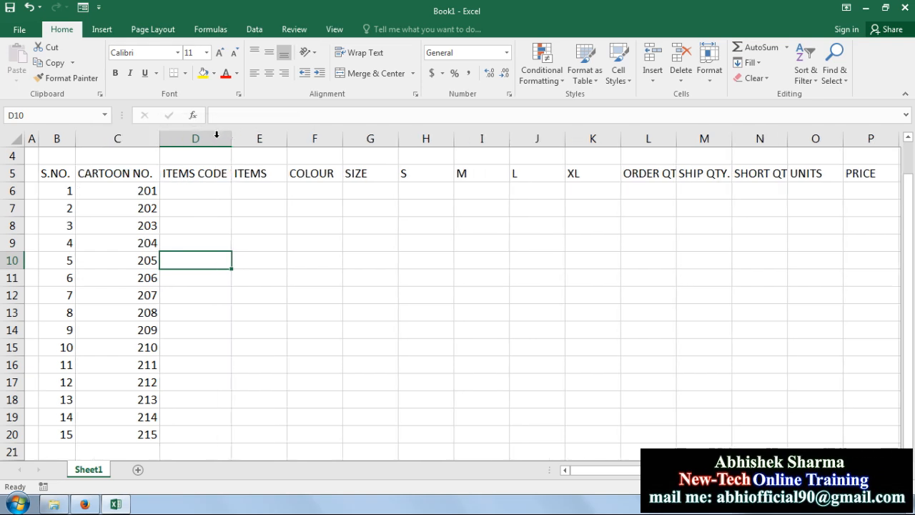
left_click(214, 189)
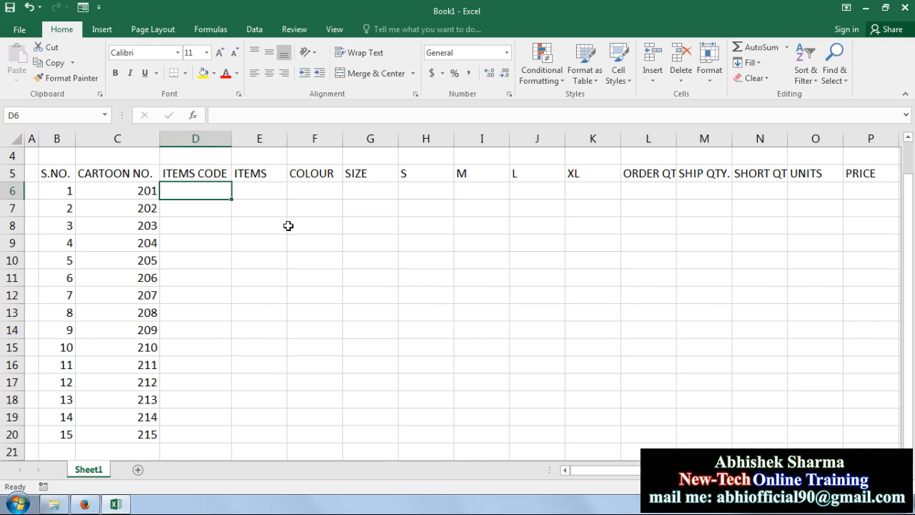
type("786")
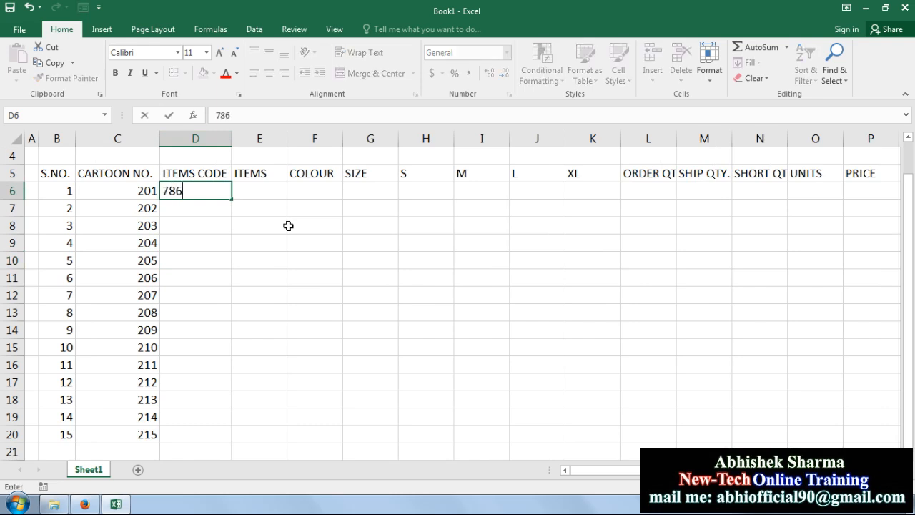
type("501")
key("Return")
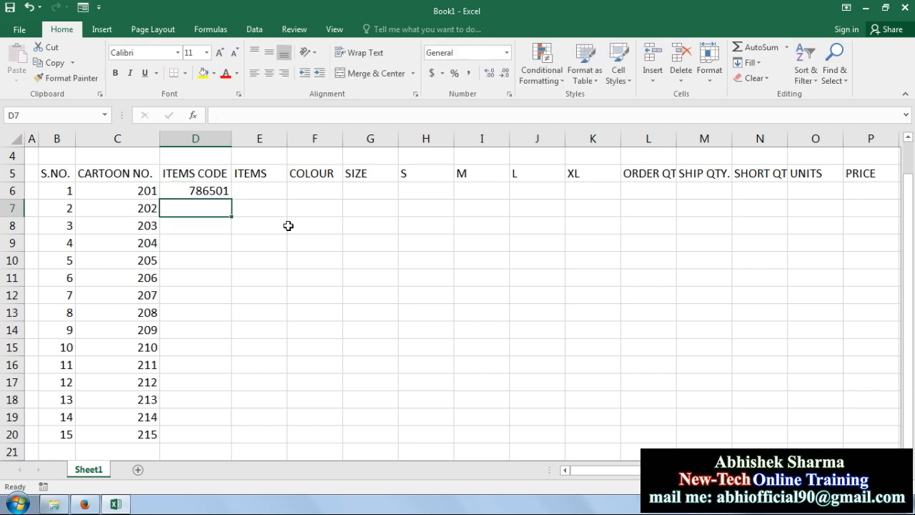
type("786")
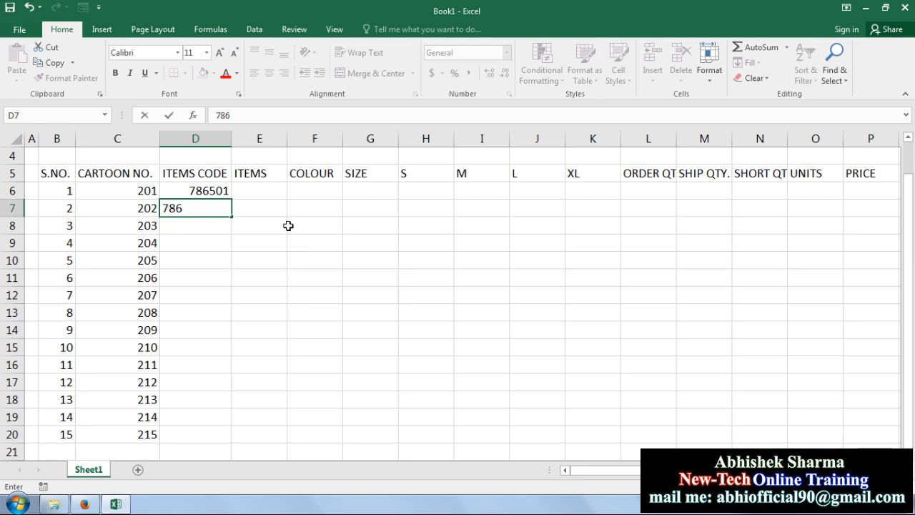
key("BackSpace")
key("BackSpace")
key("BackSpace")
key("Return")
left_click(184, 193)
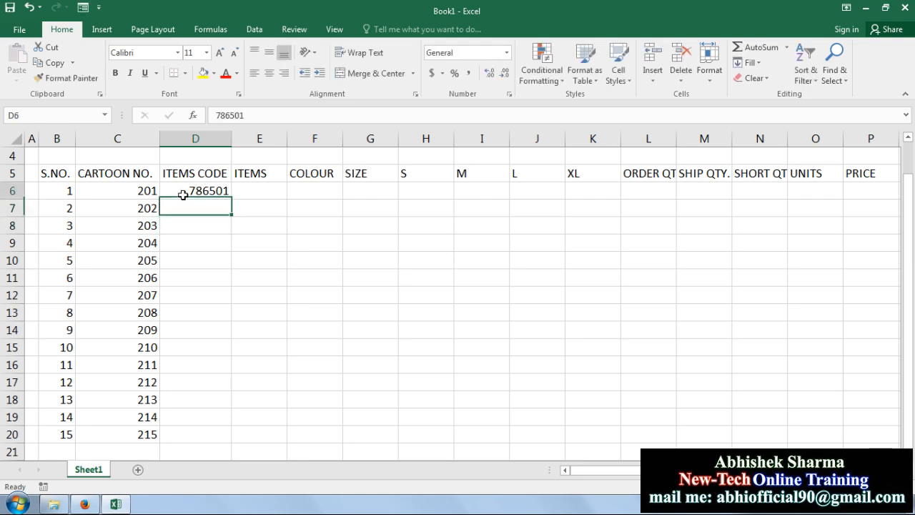
key("Delete")
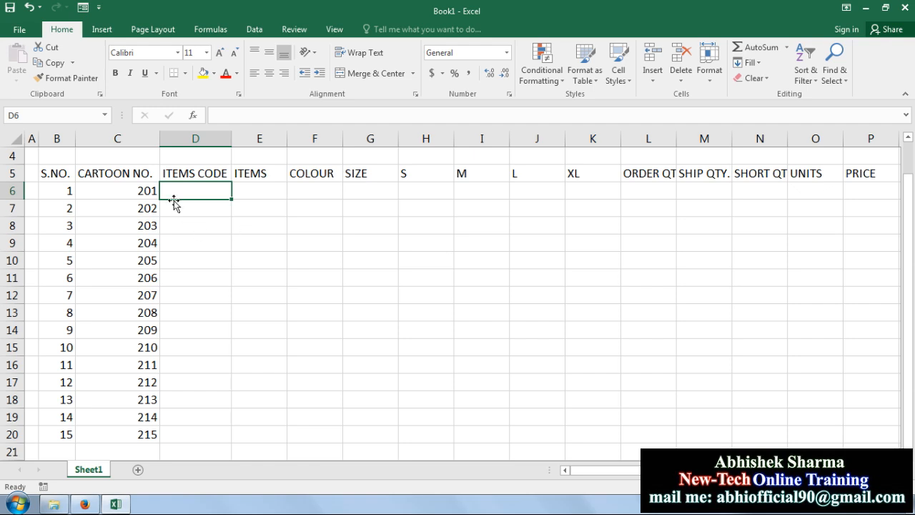
Step: Widen the ITEMS column E, and enter DENIM JEANS in E6 and SHIRTS PLAID in E7
left_click(261, 190)
left_click_drag(287, 138, 308, 135)
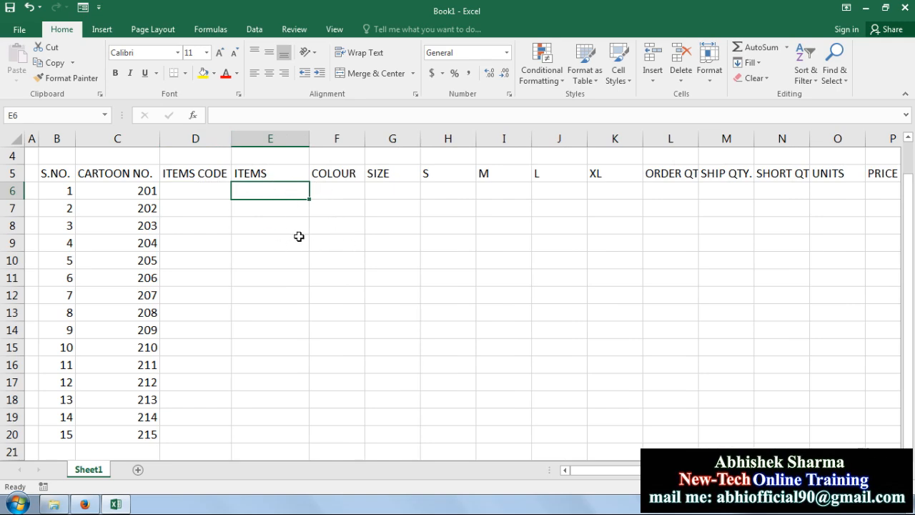
type("DE")
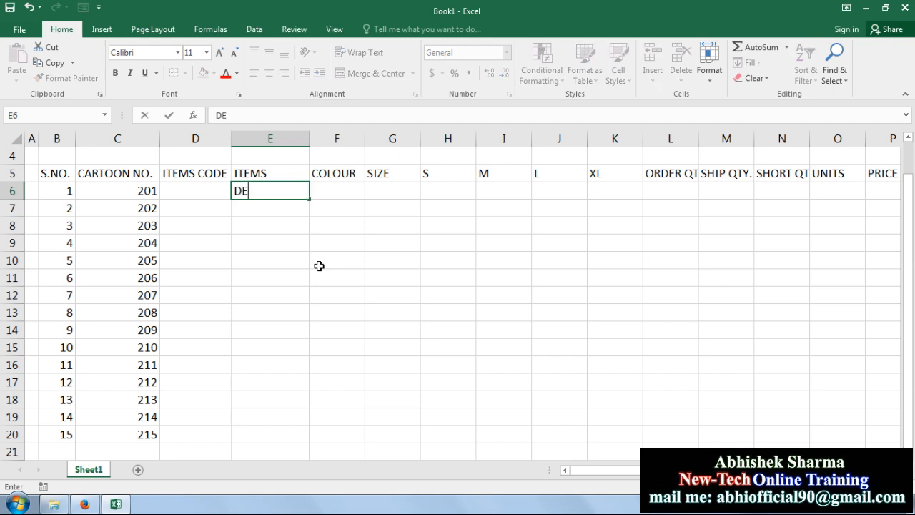
type("NIM JEANS")
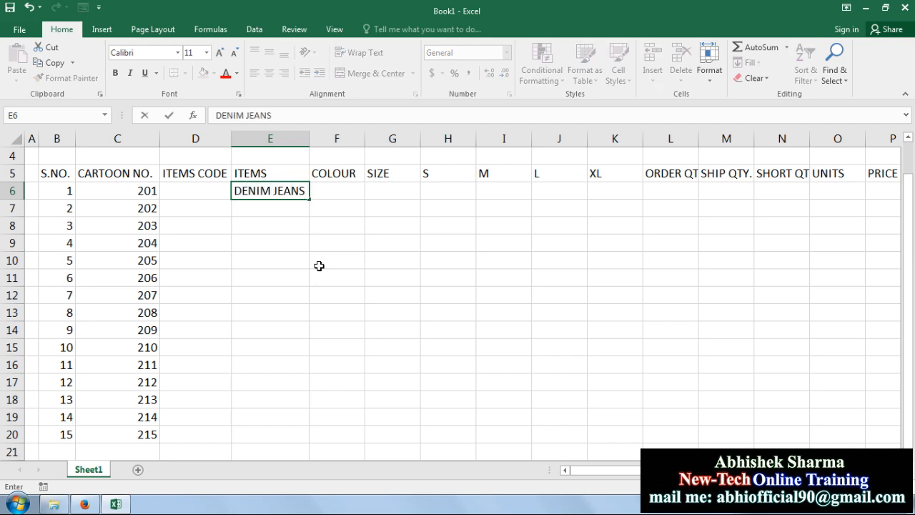
key("Return")
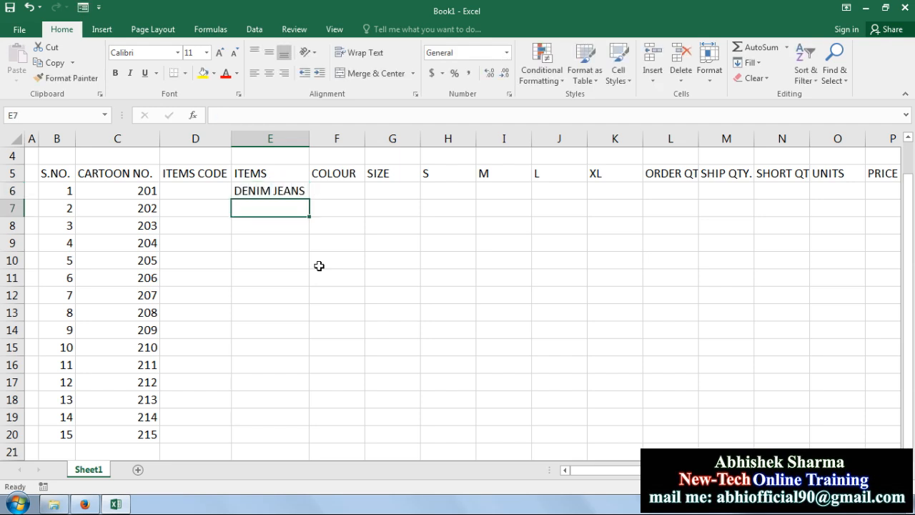
type("SHIRT")
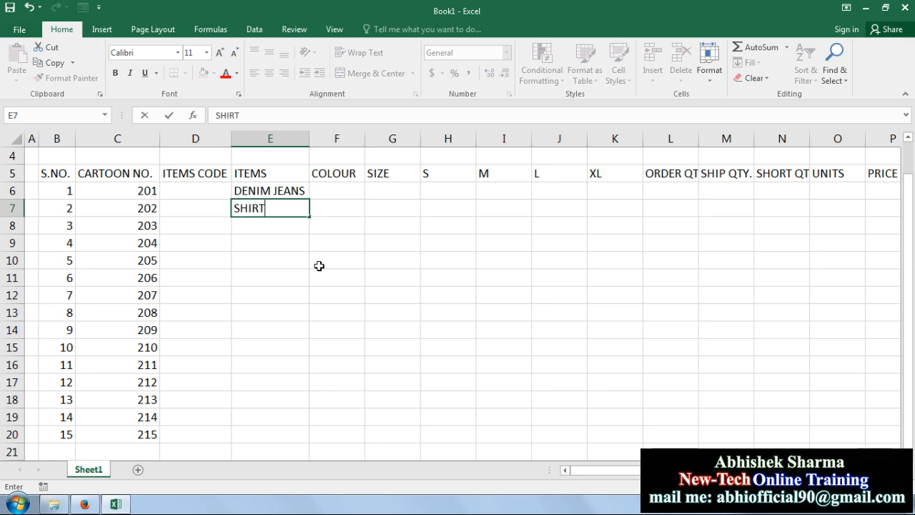
type("S PLAID")
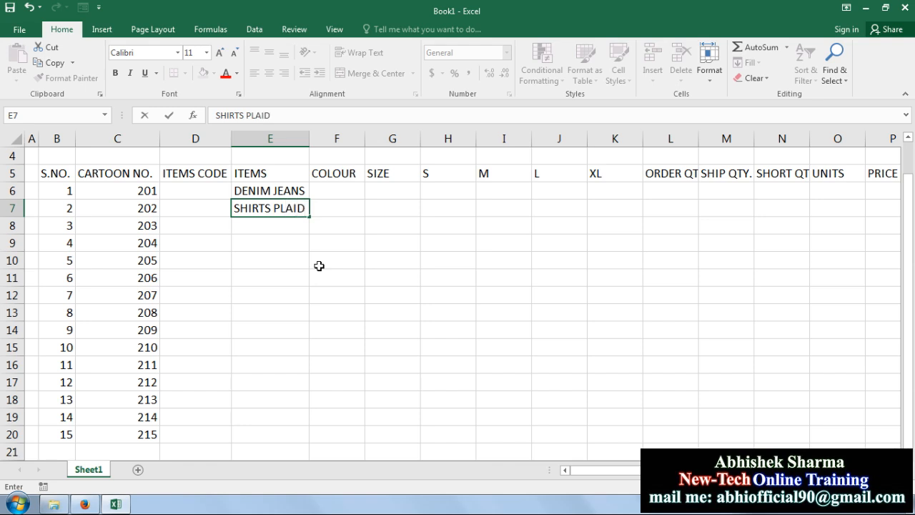
key("Return")
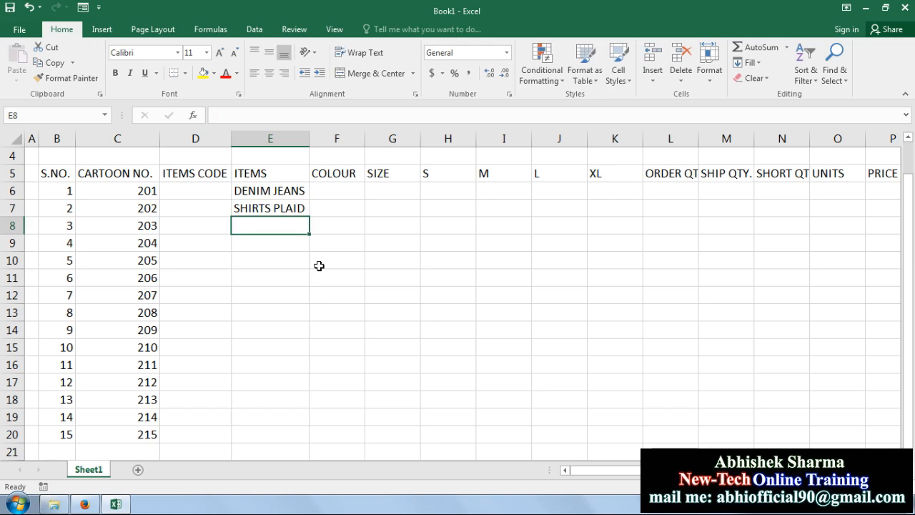
Step: Enter DENIM SHIRTS in E8 and JACKETS in E9 under ITEMS
type("DENIM ")
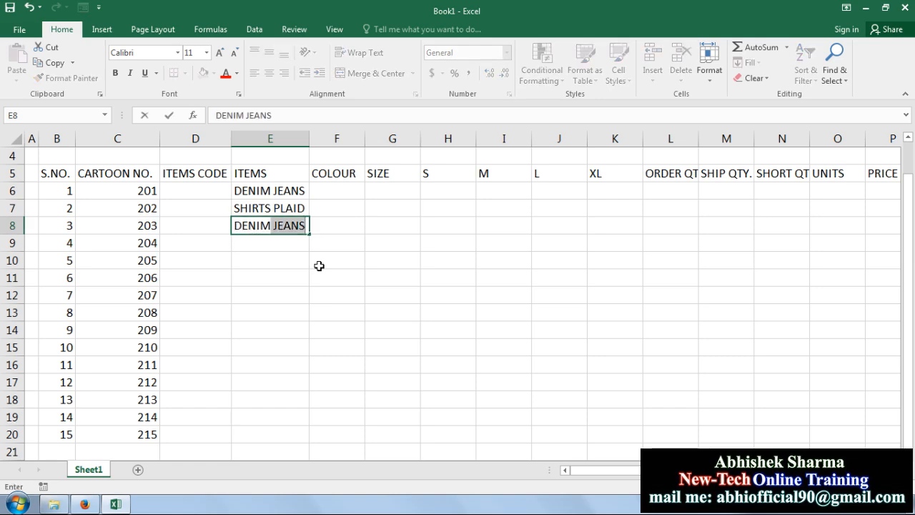
type("SHIR")
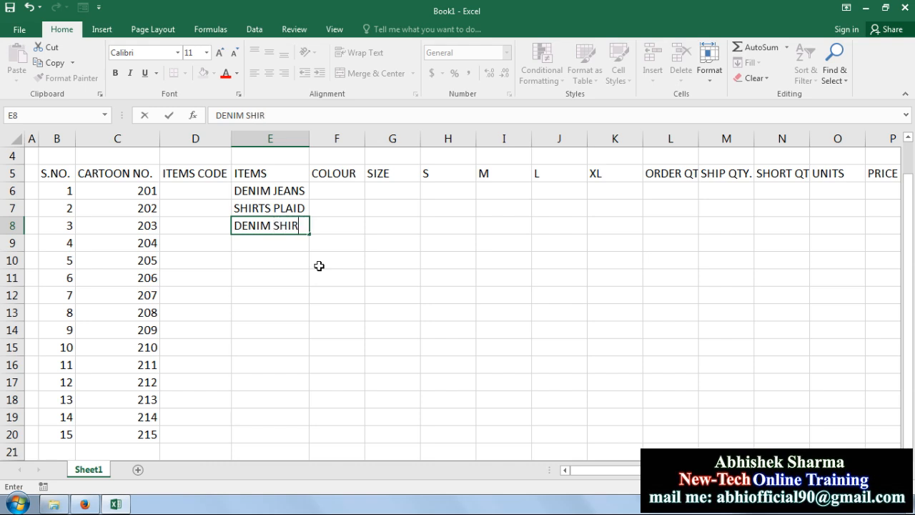
type("TS")
key("Return")
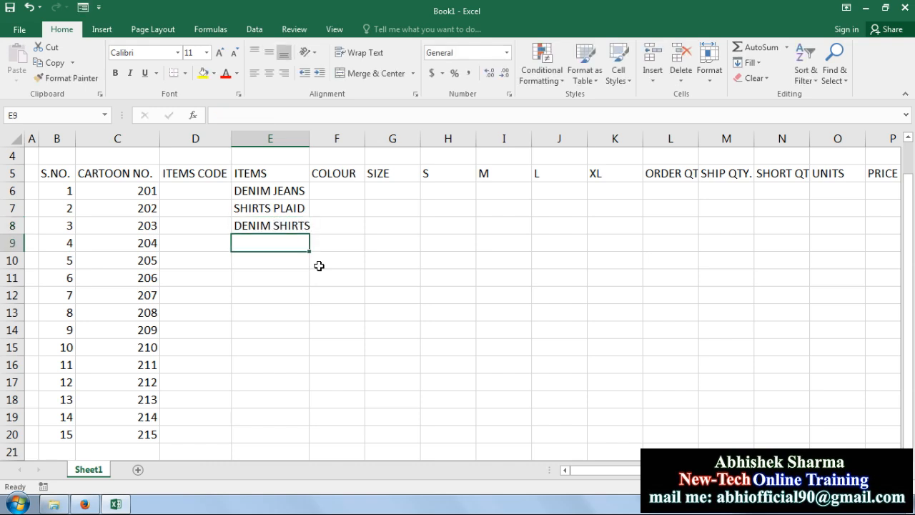
type("JAC")
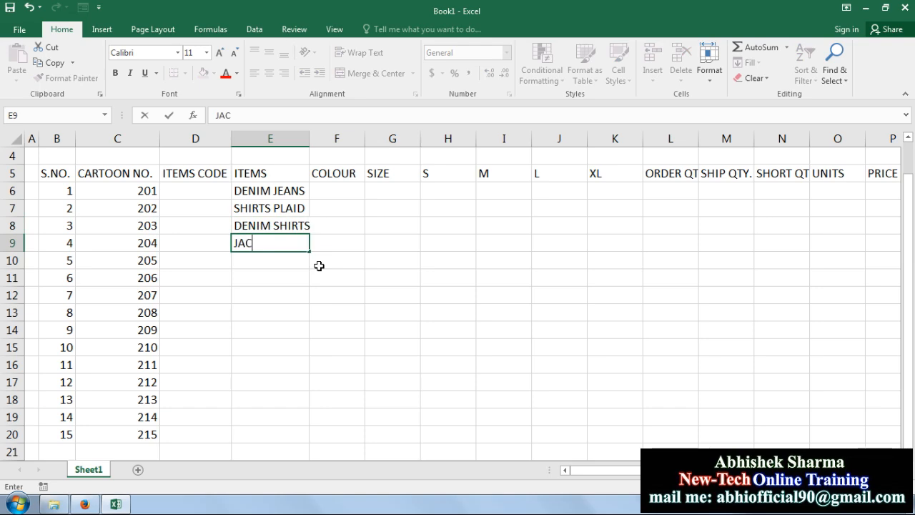
type("KETS")
key("Return")
Step: Enter FORMAL PANTS in E10 and SHIRTS PLAID in E11 under ITEMS
type("FORM")
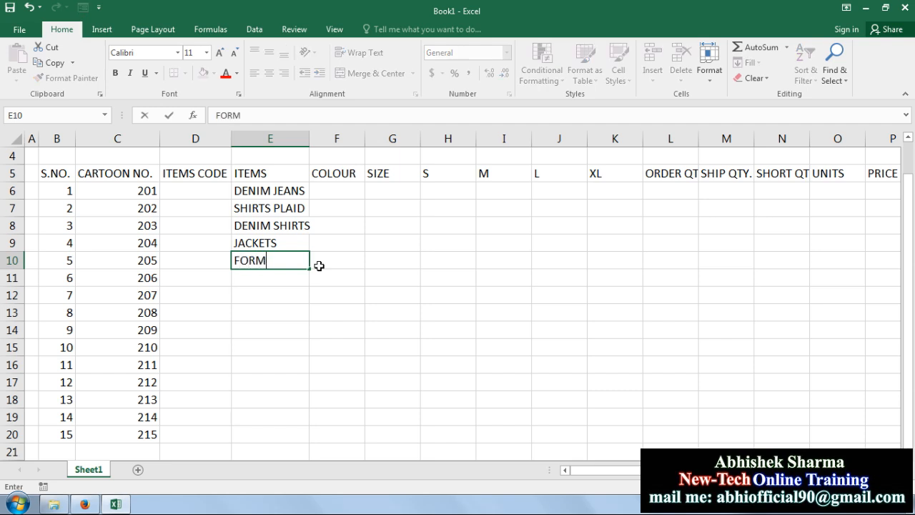
type("AL PANTS")
key("Return")
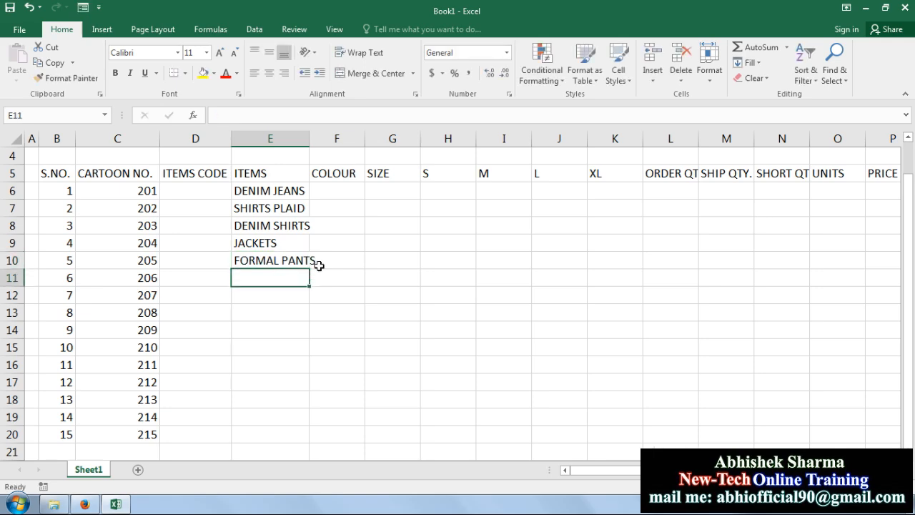
type("SHIRTS ")
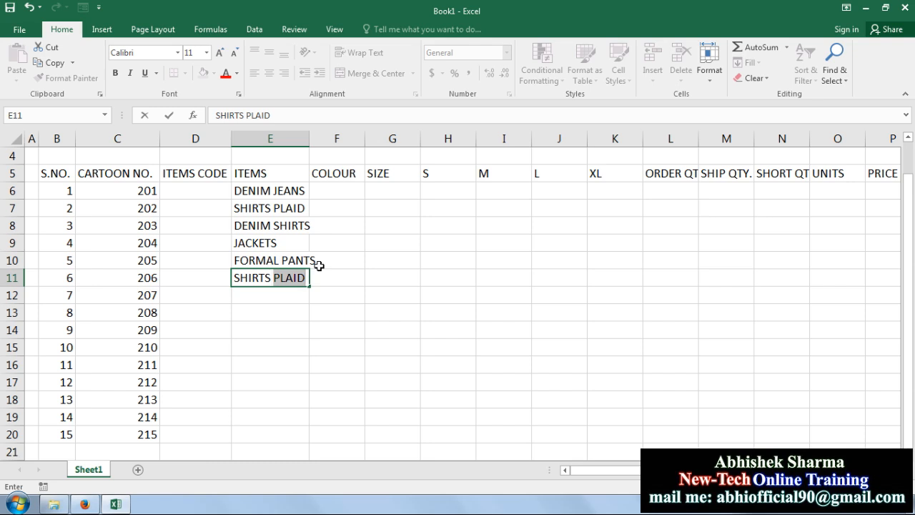
type("PL")
key("Return")
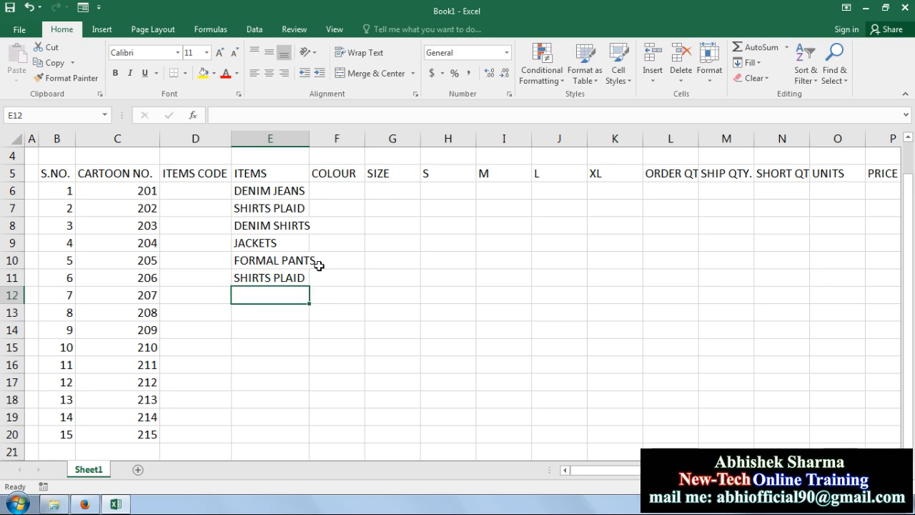
Step: Enter DENIM JEANS in E12 and JACKETS in E13 under ITEMS
type("DENIM ")
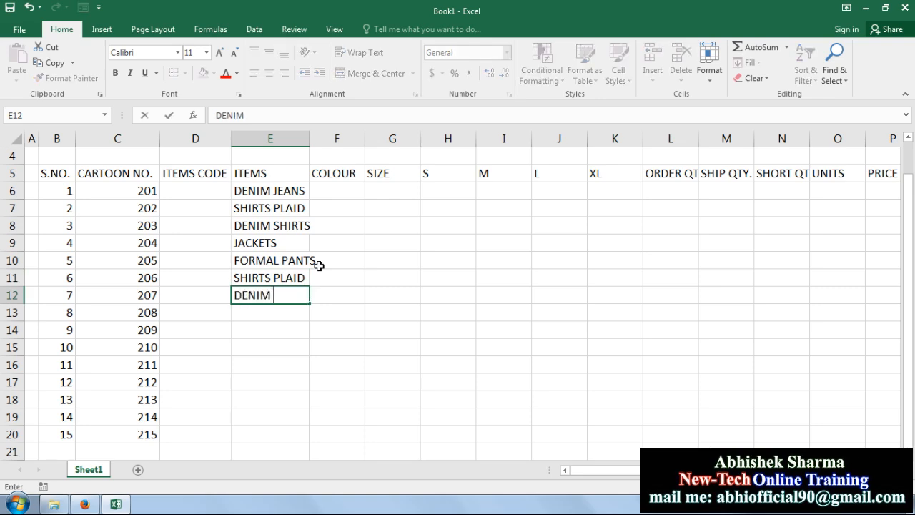
type("JEANS")
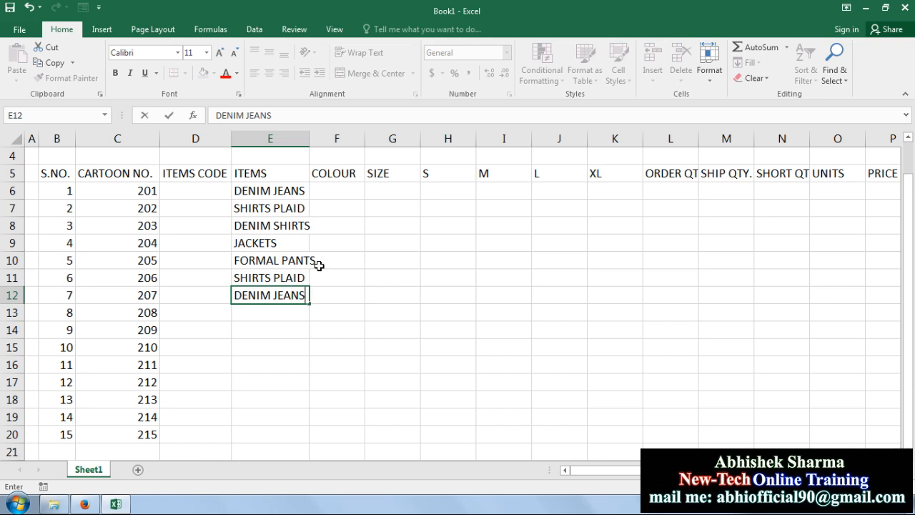
key("Return")
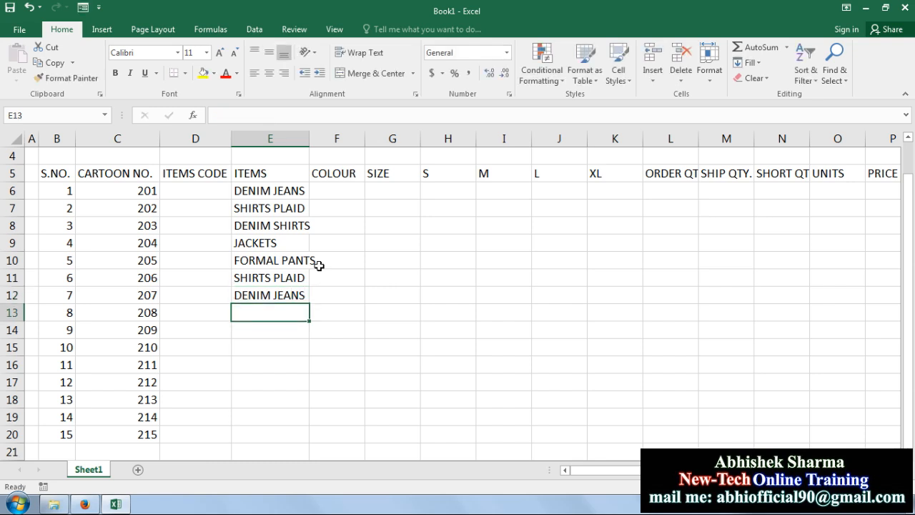
type("J")
key("Return")
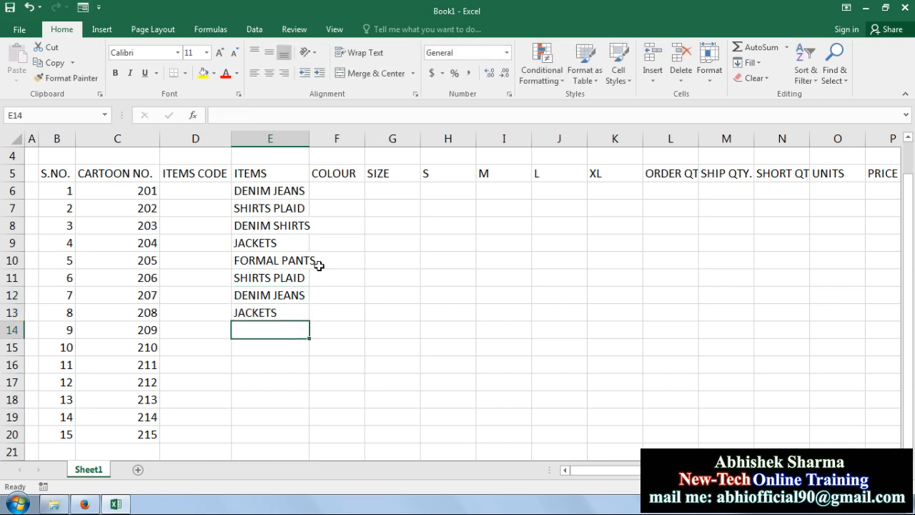
Step: Enter FORMAL PANTS in E14 under ITEMS and copy it down into E15
type("FORMAL")
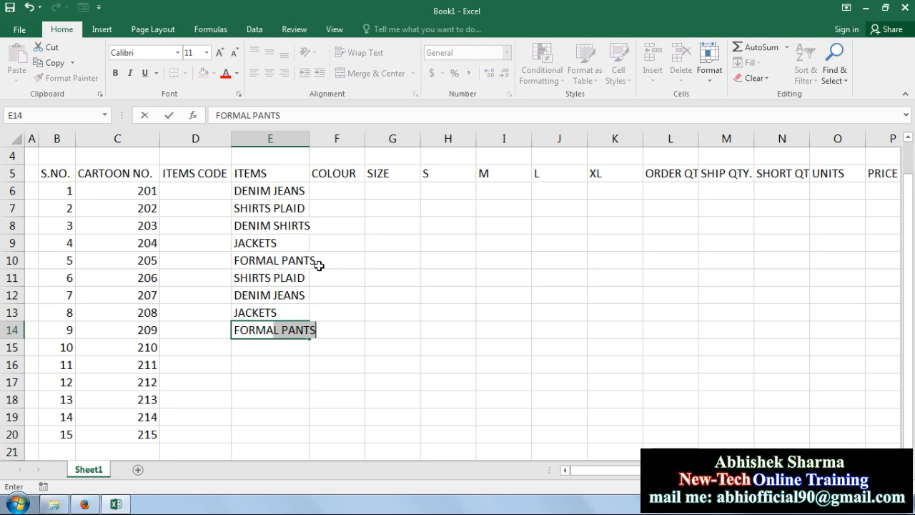
type("L")
type("ANTS")
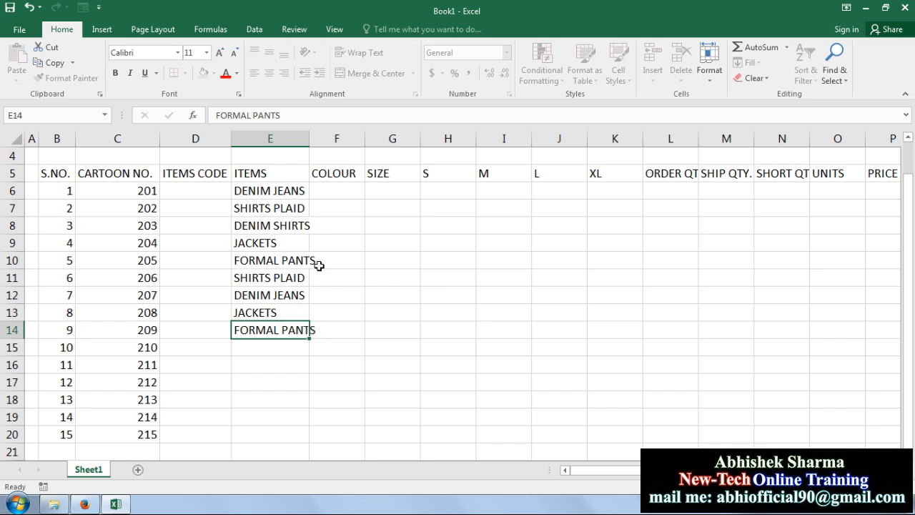
key("Return")
key("ctrl+d")
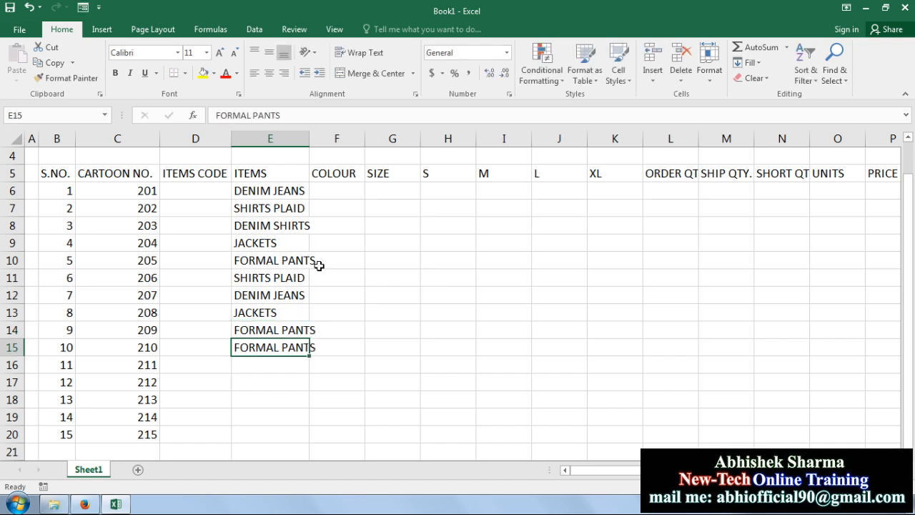
key("Return")
Step: Enter FORMAL SHIRTS in E16 under ITEMS and fill it down through E18
type("FOR")
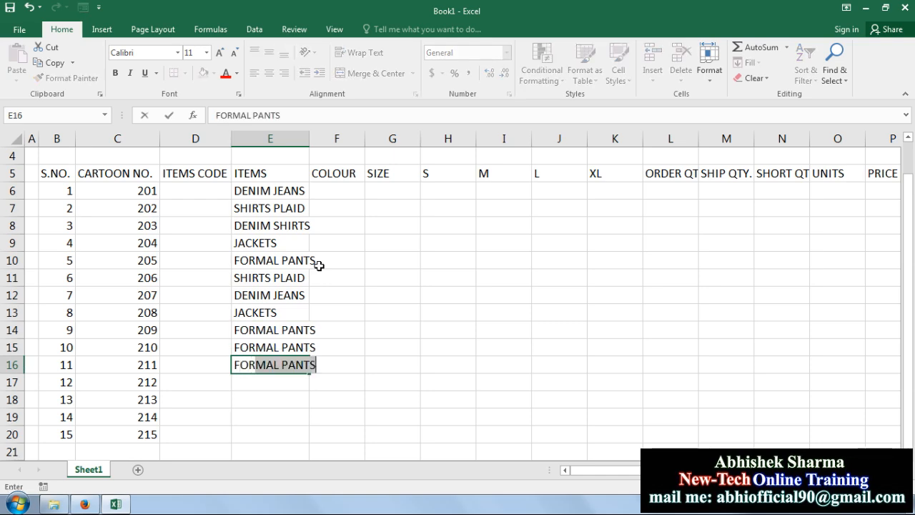
type("MAL SH")
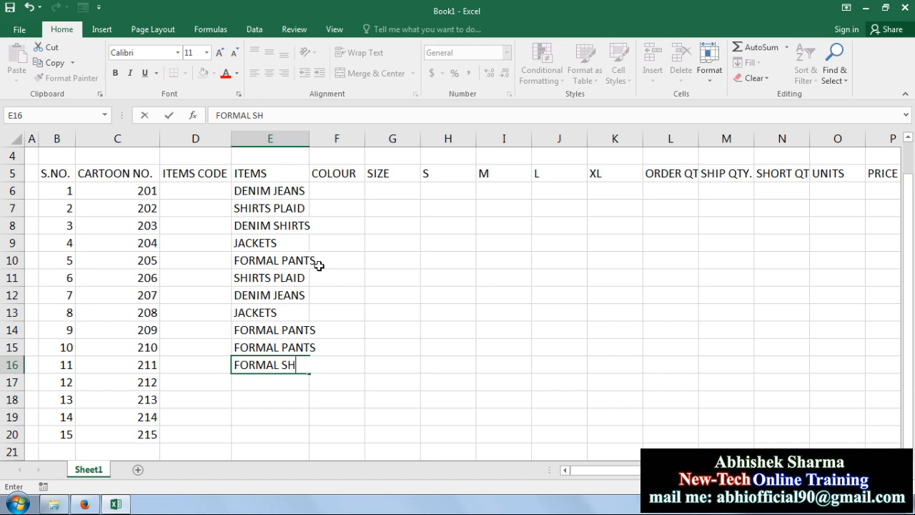
type("IRTS")
key("Return")
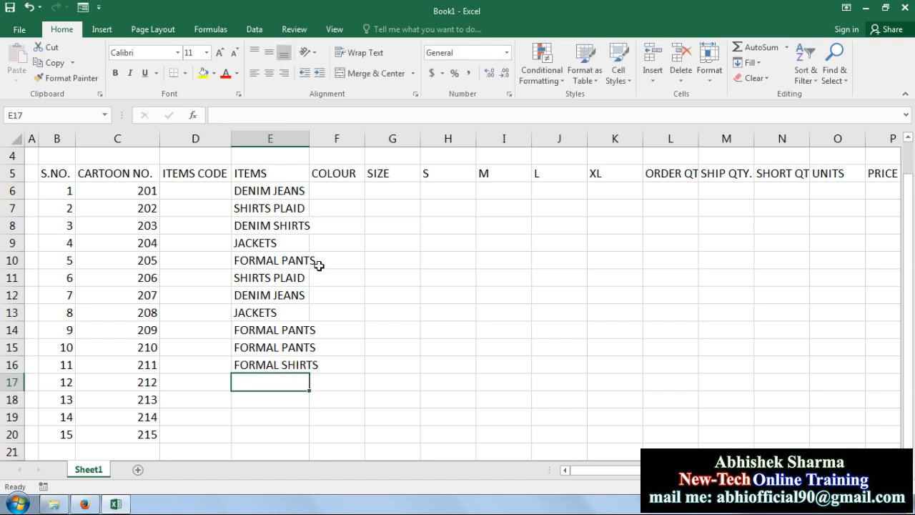
key("Down")
key("shift+Up")
key("shift+Up")
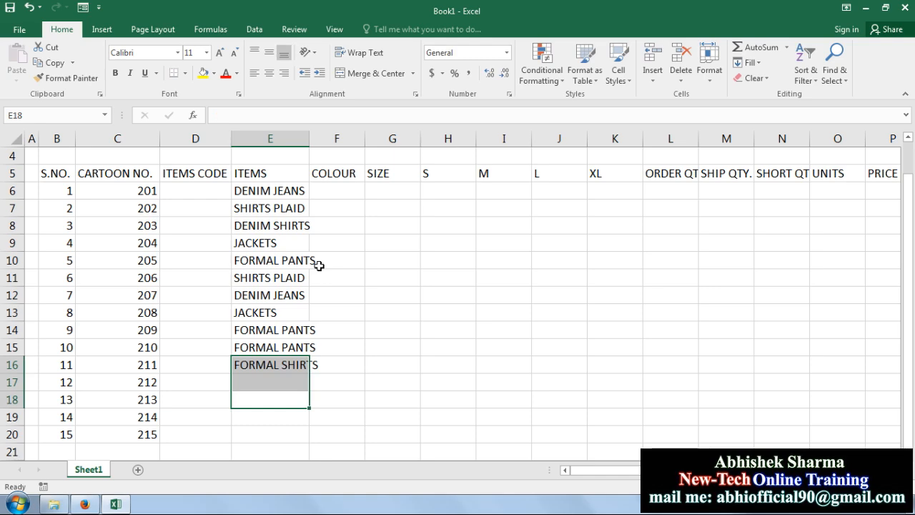
key("ctrl+d")
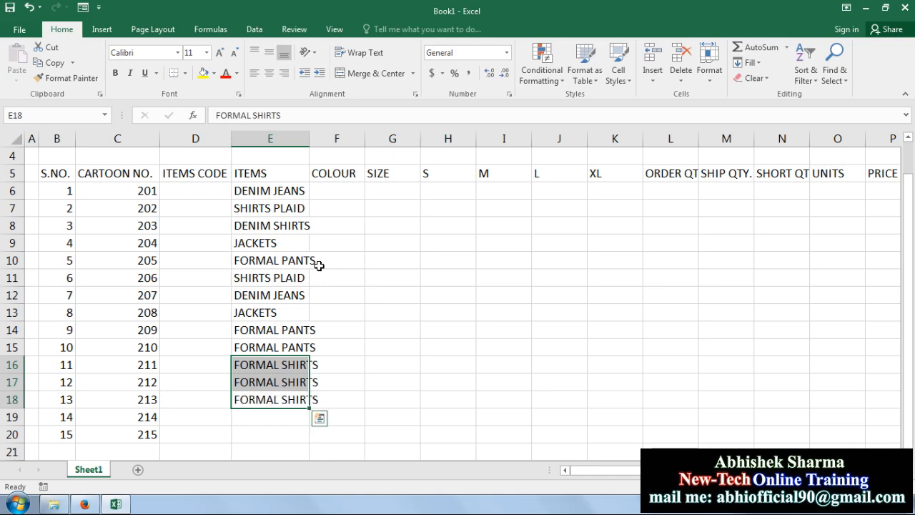
key("Down")
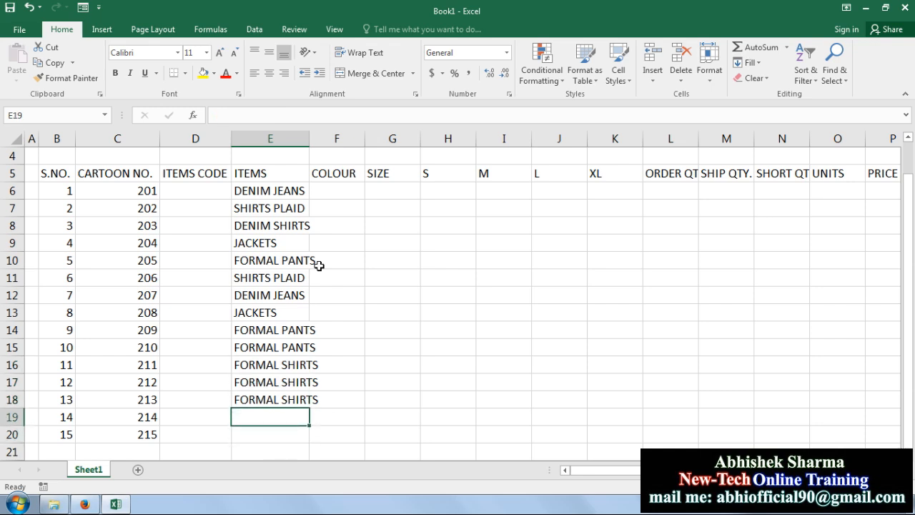
Step: Enter DENIM JEANS in E19 and SHIRTS PLAID in E20 to complete the ITEMS column
type("DENIM J")
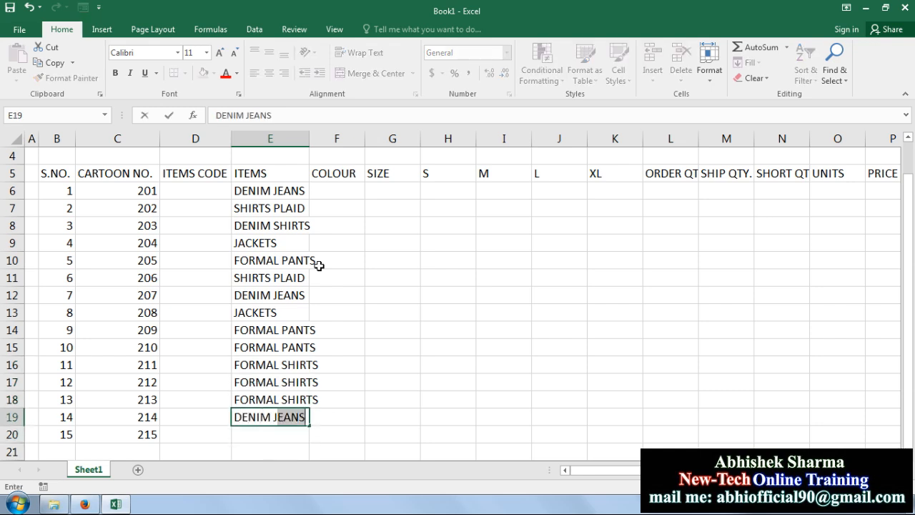
type("EANS")
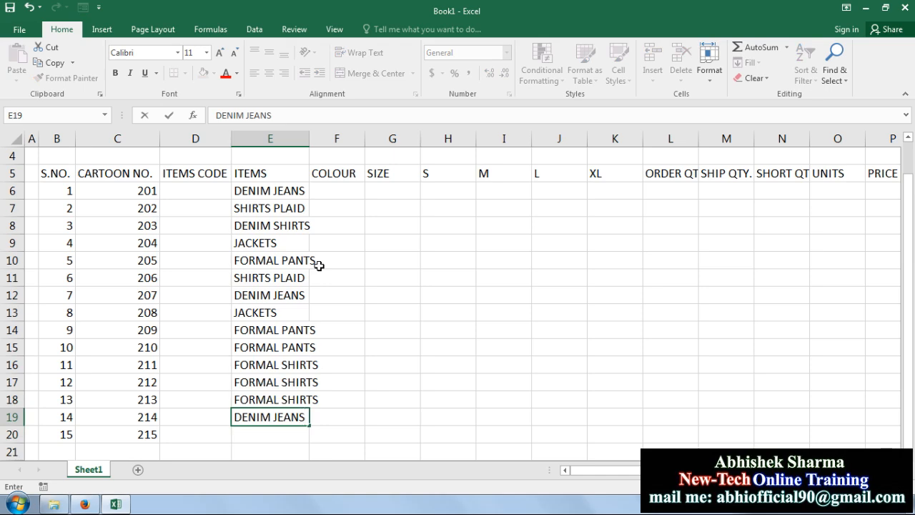
key("Return")
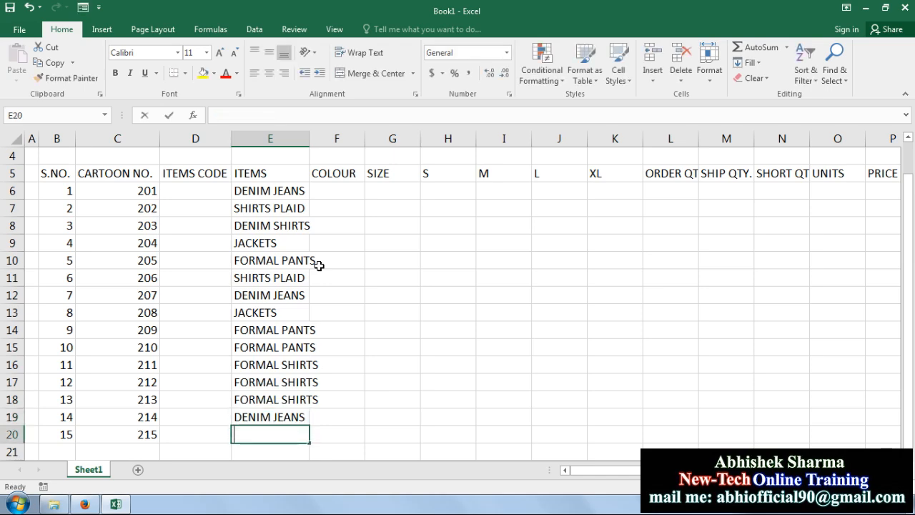
type("SHIRTS PLAID")
key("Return")
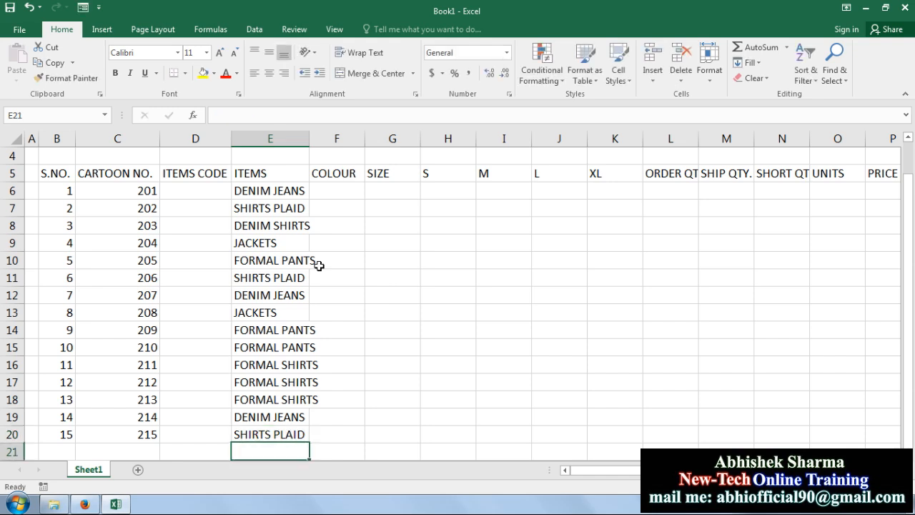
Step: Enter BLUE in F6 and RED in F7 under COLOUR
left_click(353, 193)
type("BLUE")
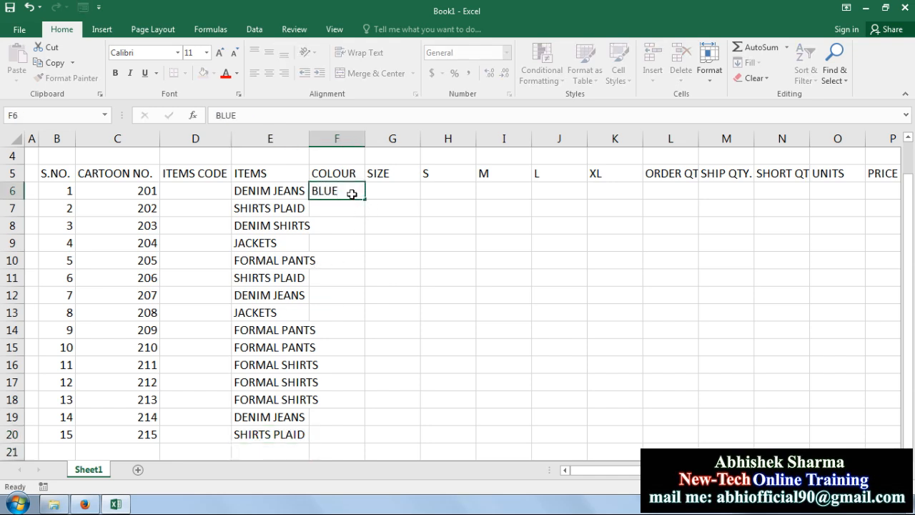
key("Return")
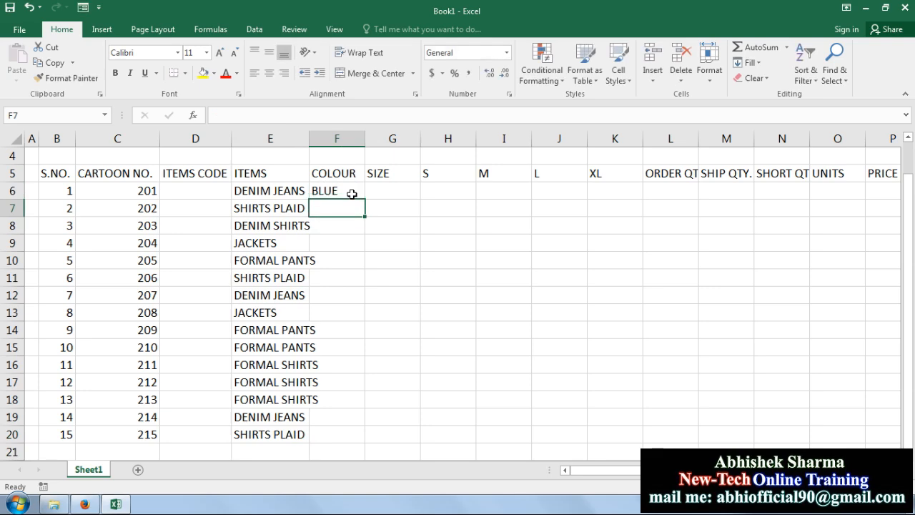
type("RED")
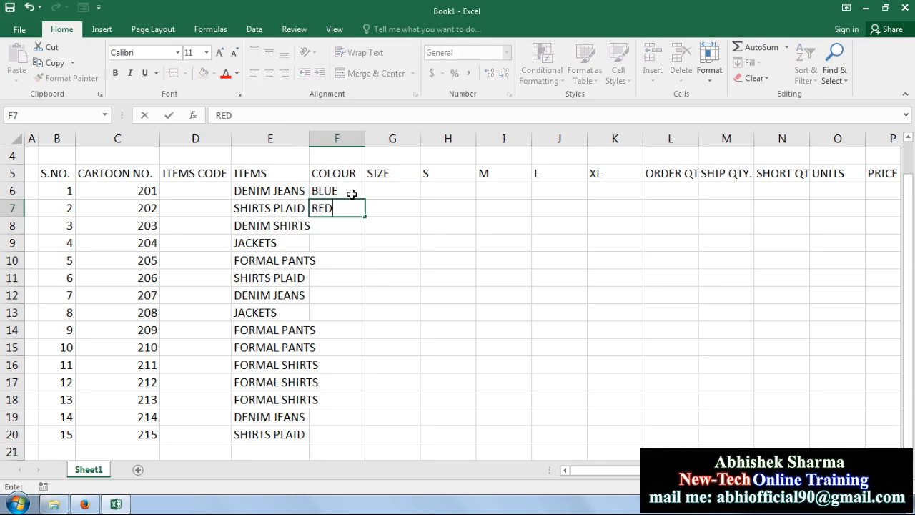
key("Return")
Step: Enter BLUES as the colour in F8 for the denim shirts and correct it to BLUE
type("BLUES")
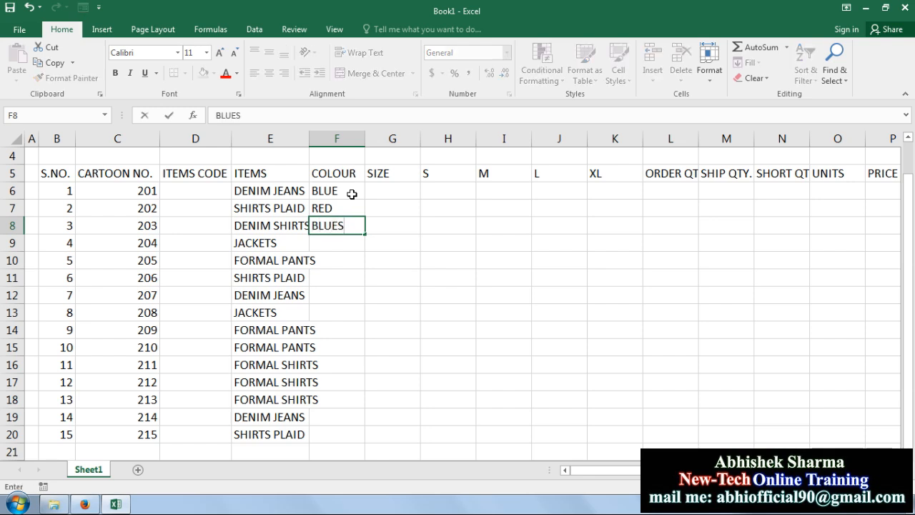
key("Return")
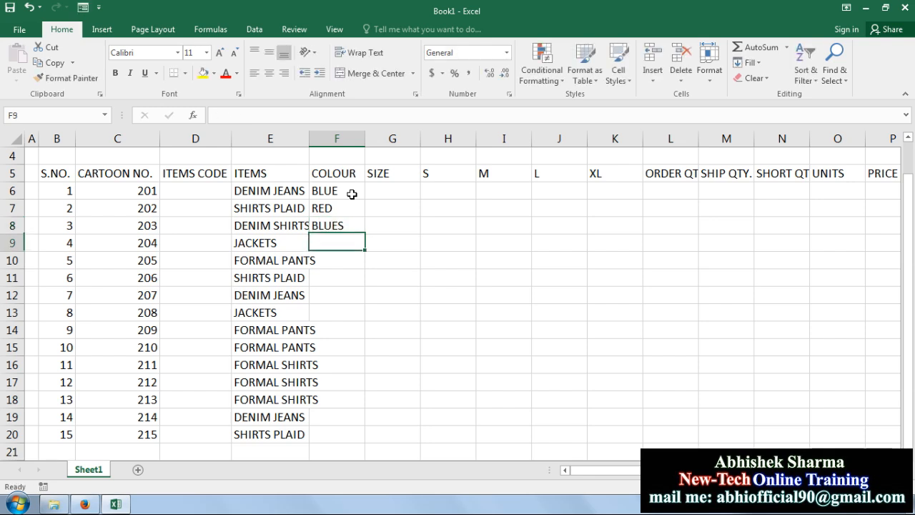
key("Up")
key("F2")
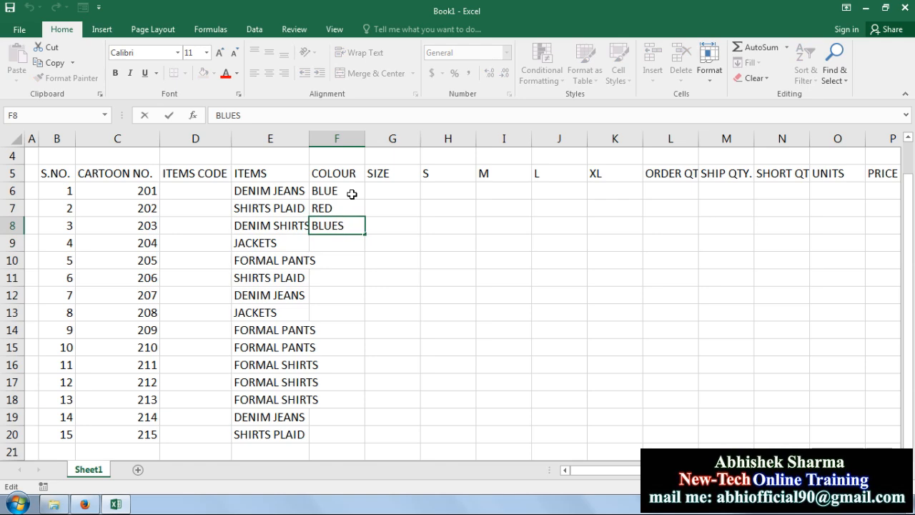
key("BackSpace")
key("Return")
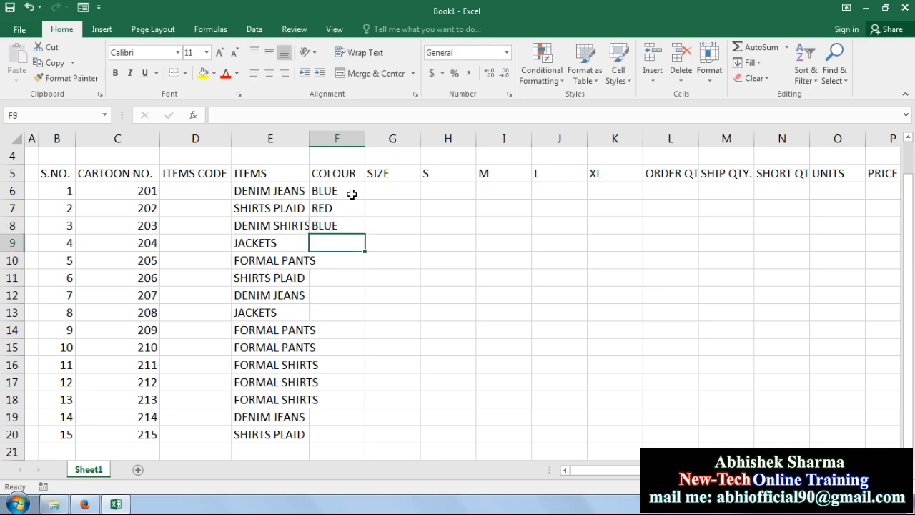
Step: Enter BLACK in F9 under COLOUR and copy it down into F10
type("B")
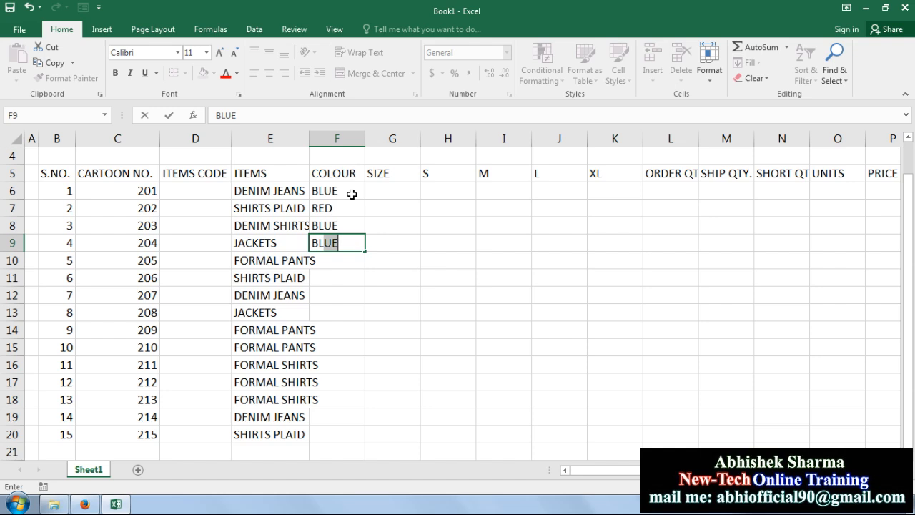
type("LACK")
key("Return")
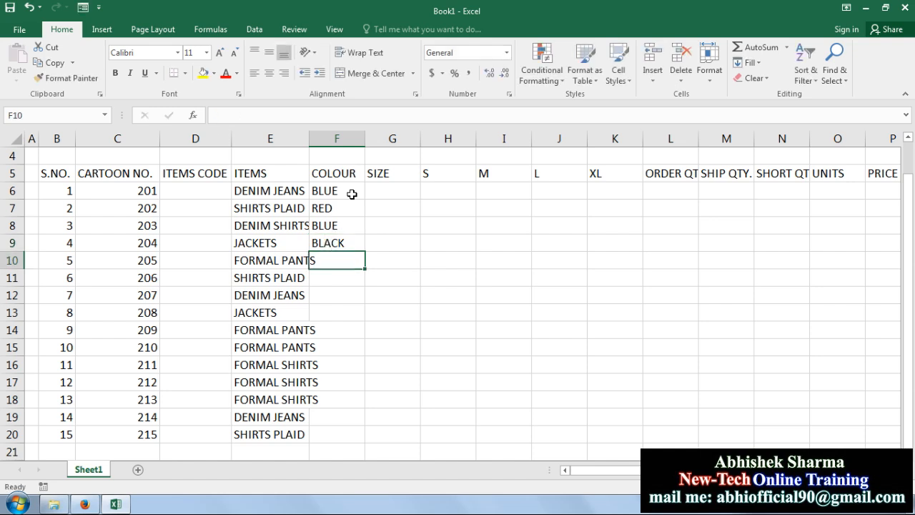
key("ctrl+d")
key("Down")
Step: Enter GREEN in F11 and BLUE in F12 under COLOUR
type("GRE")
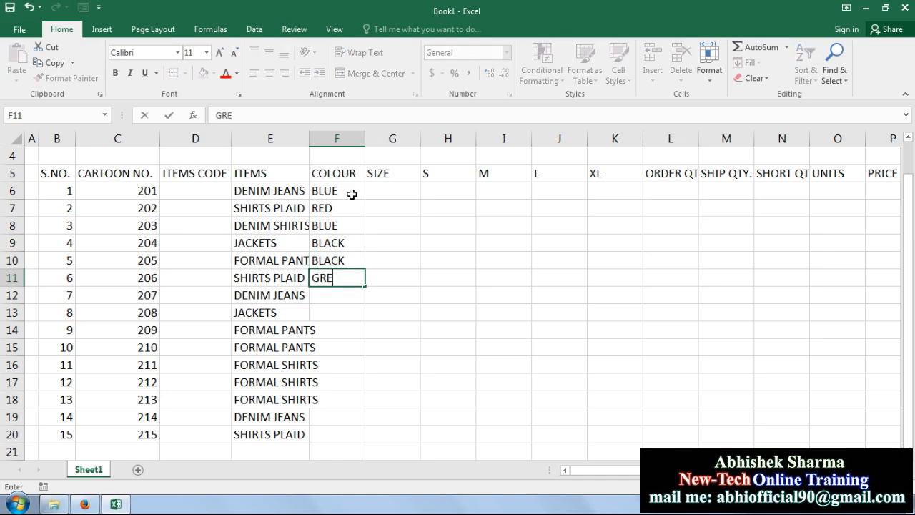
type("EN")
key("Return")
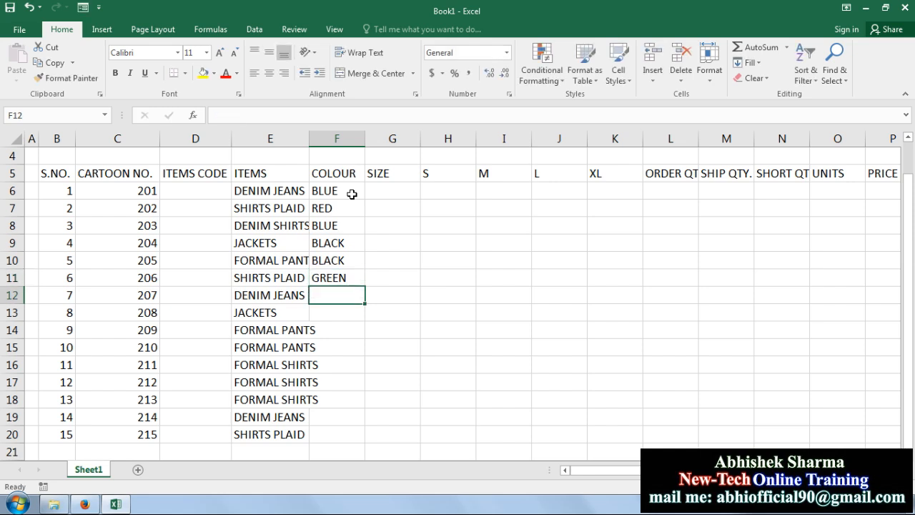
type("B")
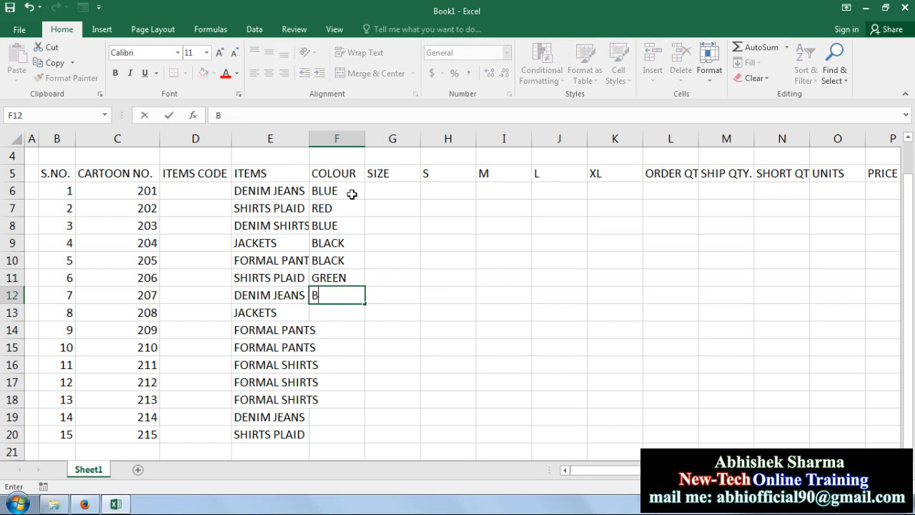
type("LUE")
key("Return")
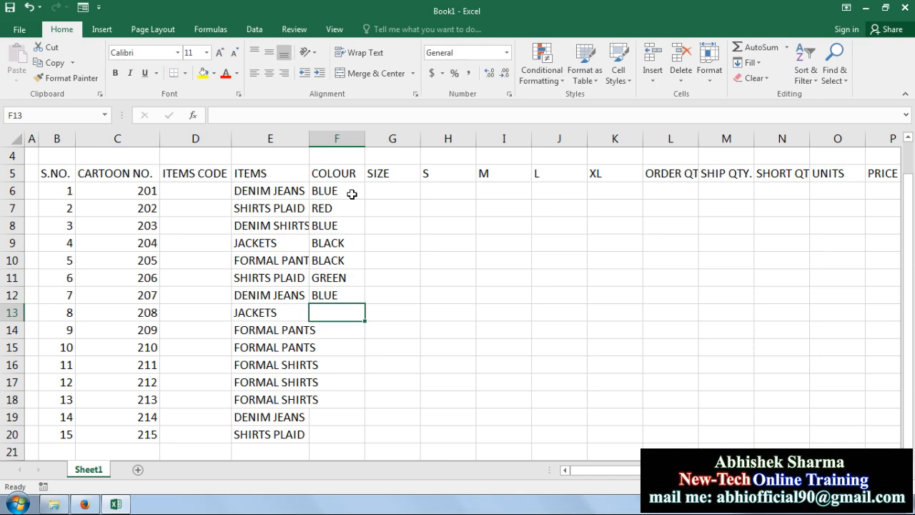
Step: Enter BLACK in F13 and BROWN in F14 under COLOUR
type("B")
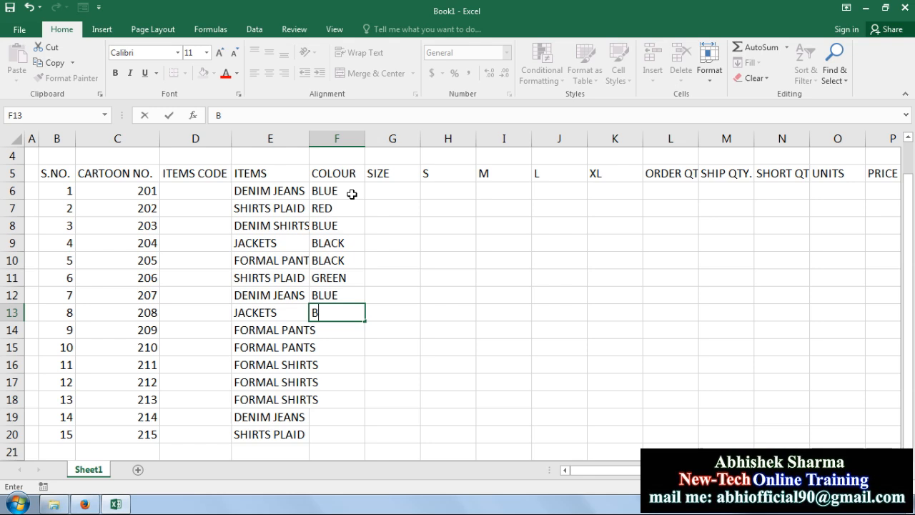
type("LA")
key("Return")
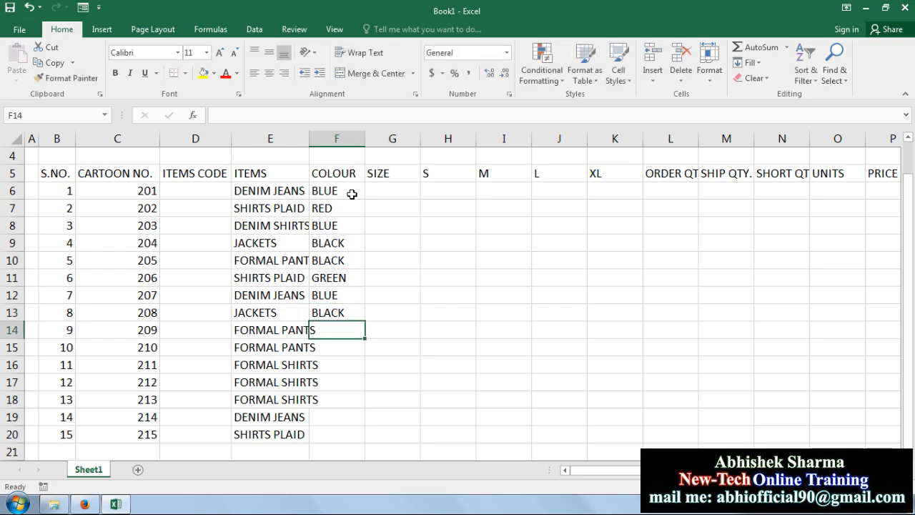
type("B")
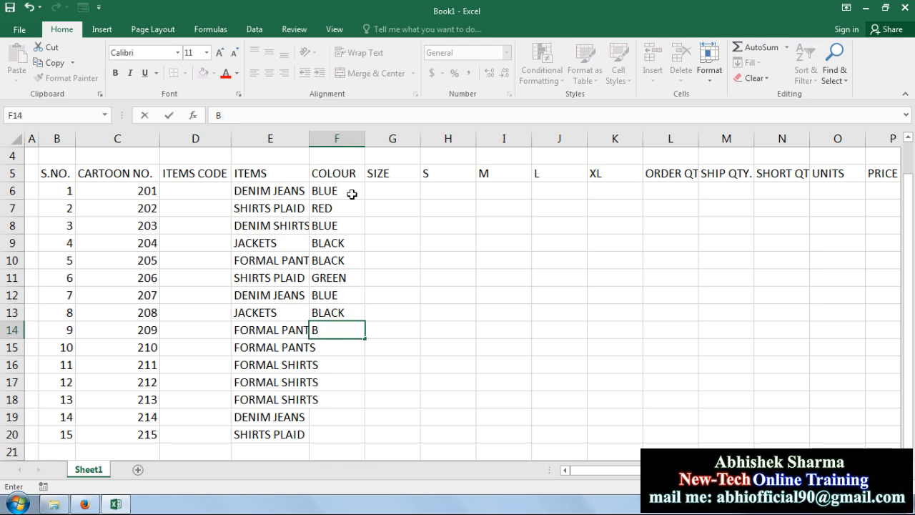
type("ROWN")
key("Return")
Step: Enter BLACK in F15 and WHITE in F16 under COLOUR
type("V")
key("BackSpace")
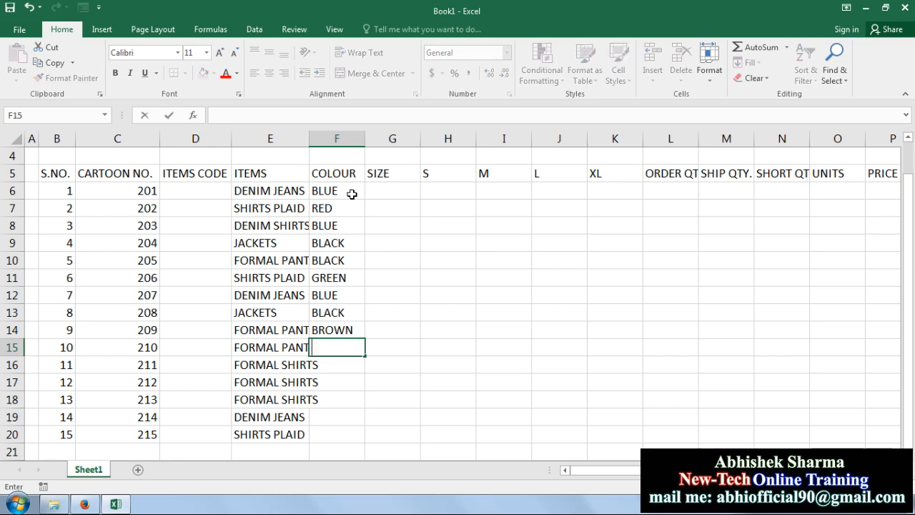
type("BLACK")
key("Return")
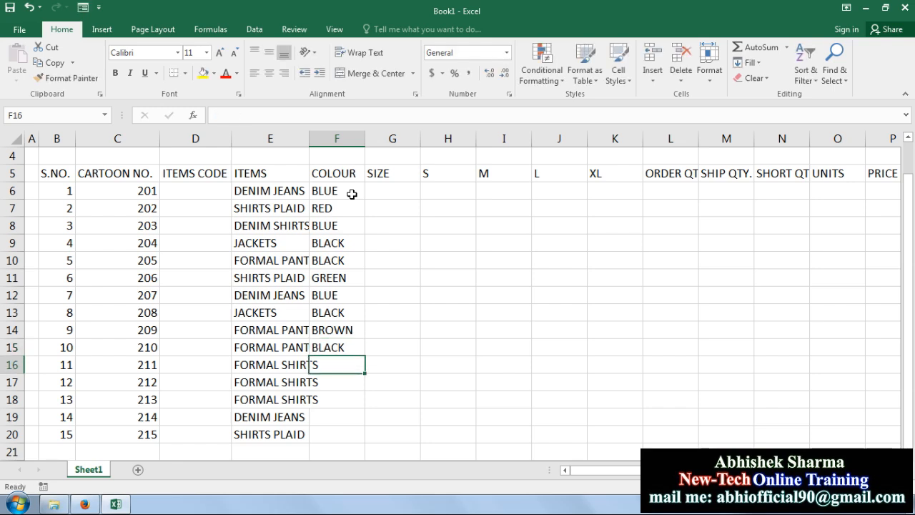
type("WHITE")
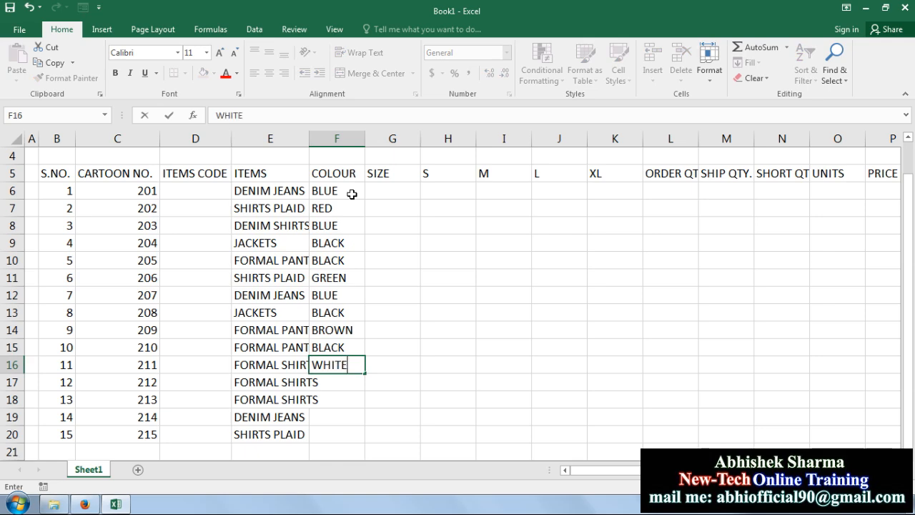
key("Return")
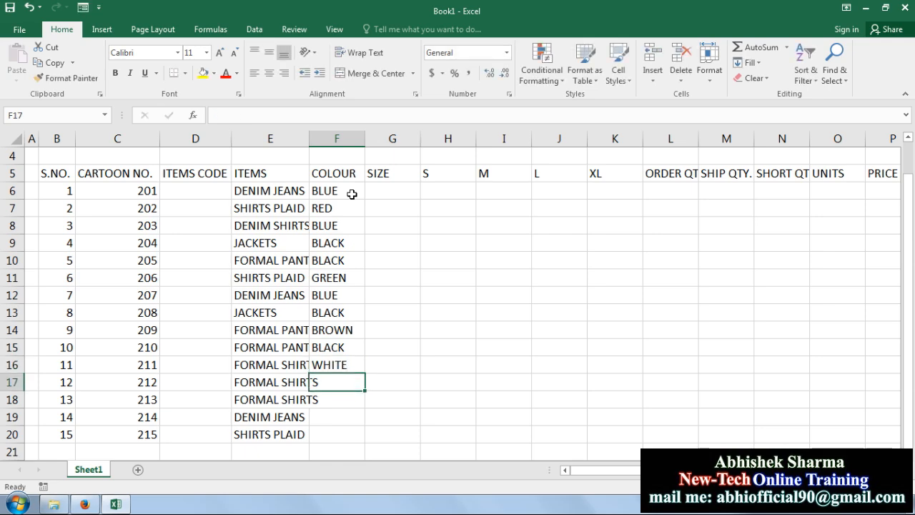
Step: Enter WHITE in F17 and PINK in F18 under COLOUR
type("WHITE")
key("Return")
type("P")
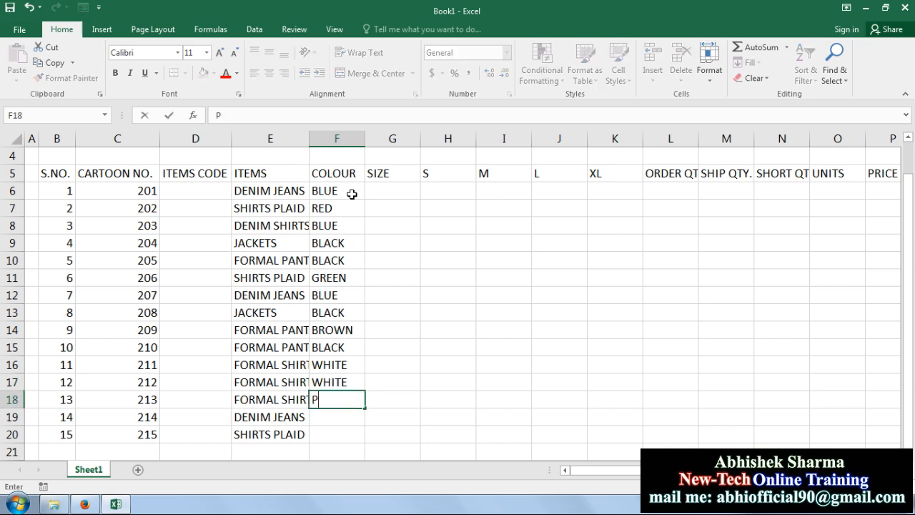
type("INK")
key("Return")
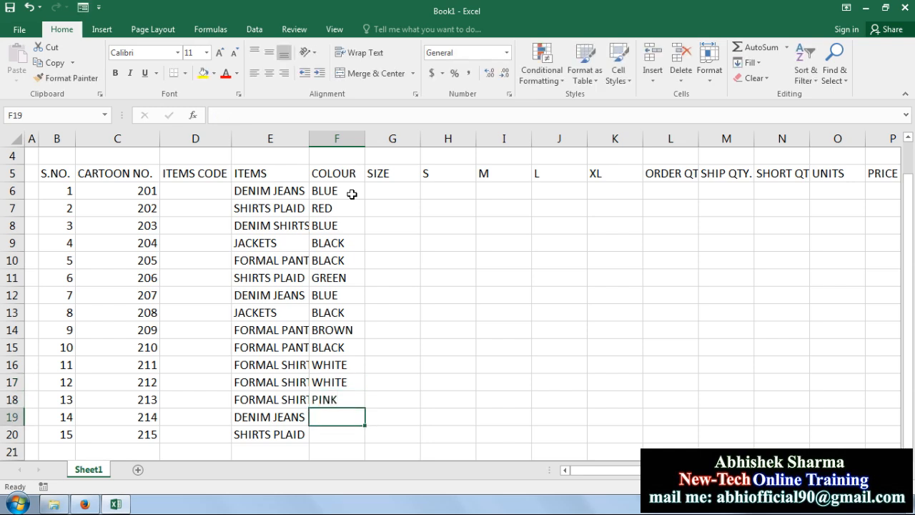
Step: Change F18 to NAVY BLUE, and enter BLUE in F19 and RED in F20 under COLOUR
key("Up")
type("NAV")
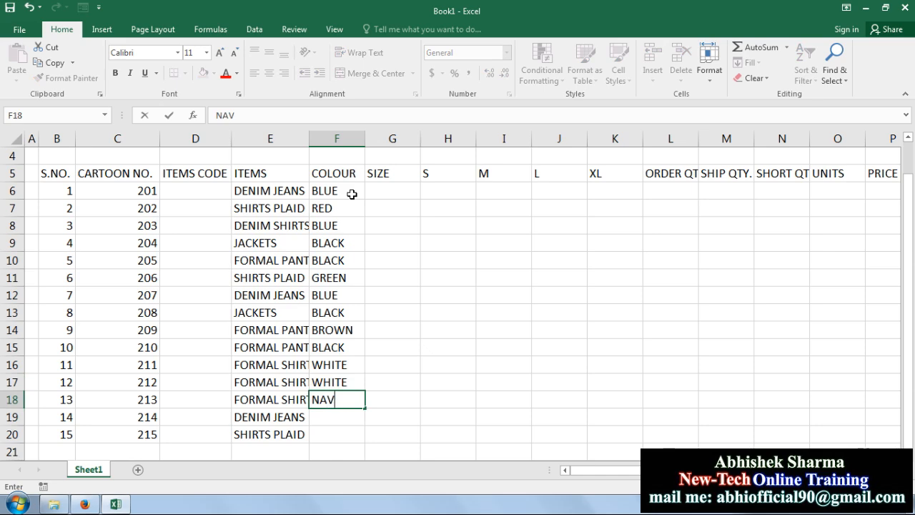
type("Y BLUE")
key("Return")
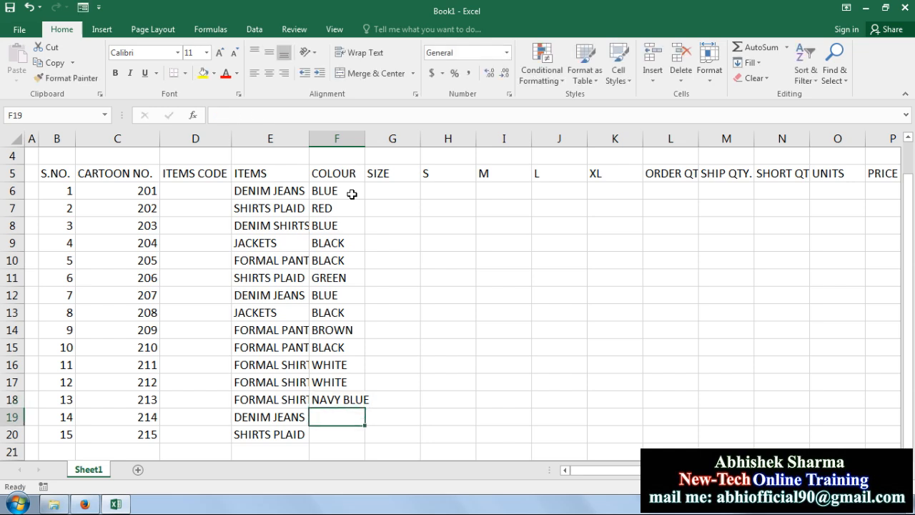
type("BLUE")
key("Return")
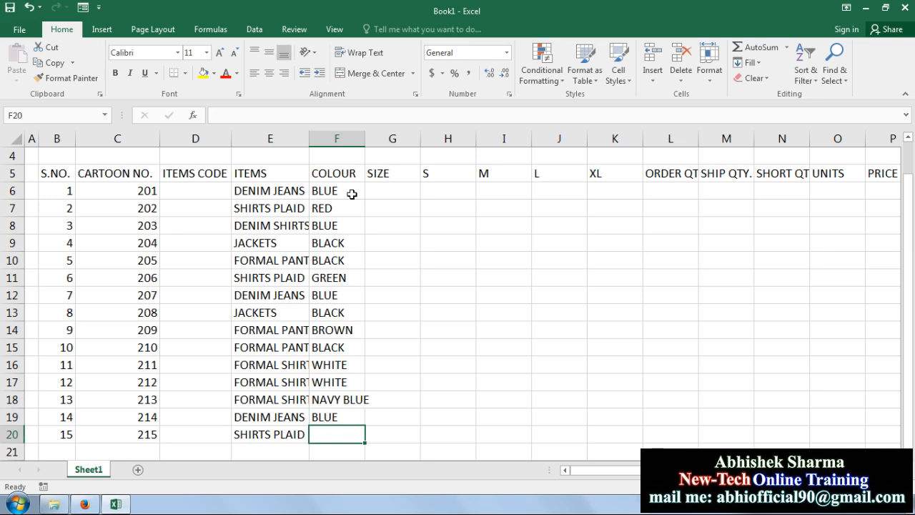
type("RED")
key("Return")
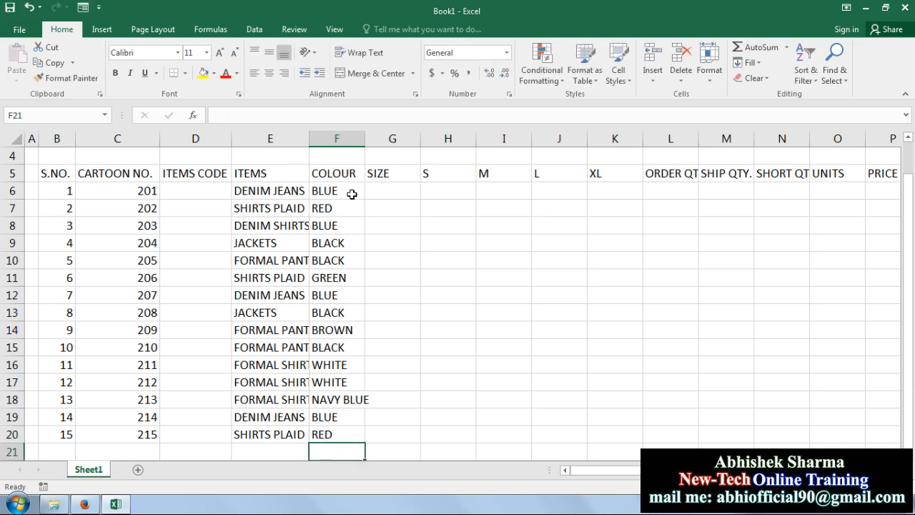
Step: Enter the sizes M, M, S and M in G6 through G9 under SIZE
left_click(386, 186)
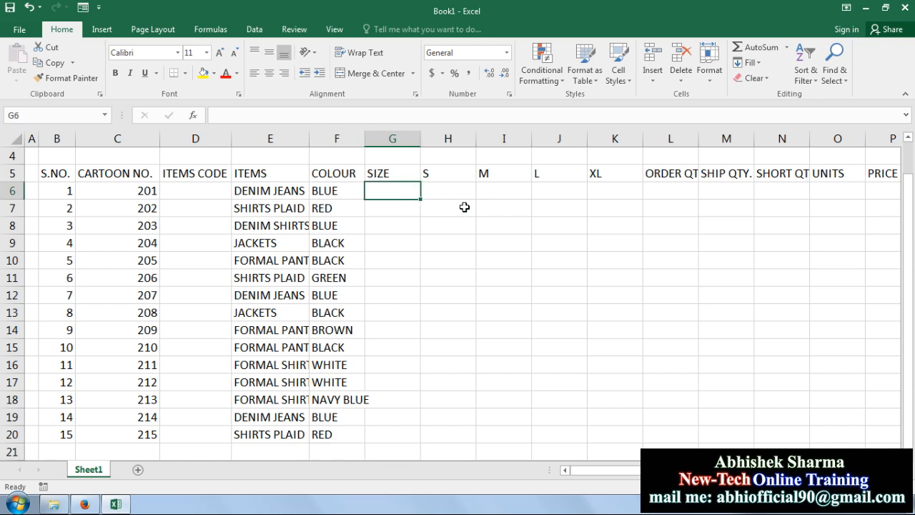
type("M")
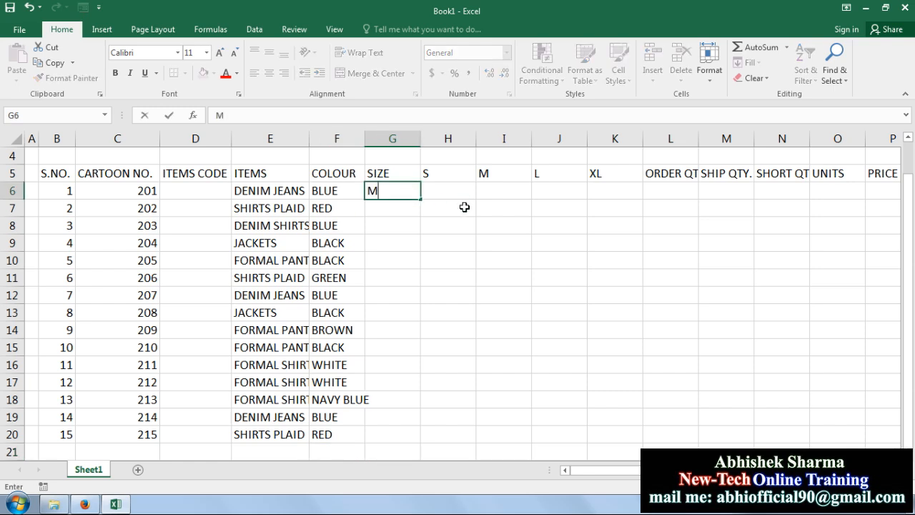
key("Return")
type("M")
key("Return")
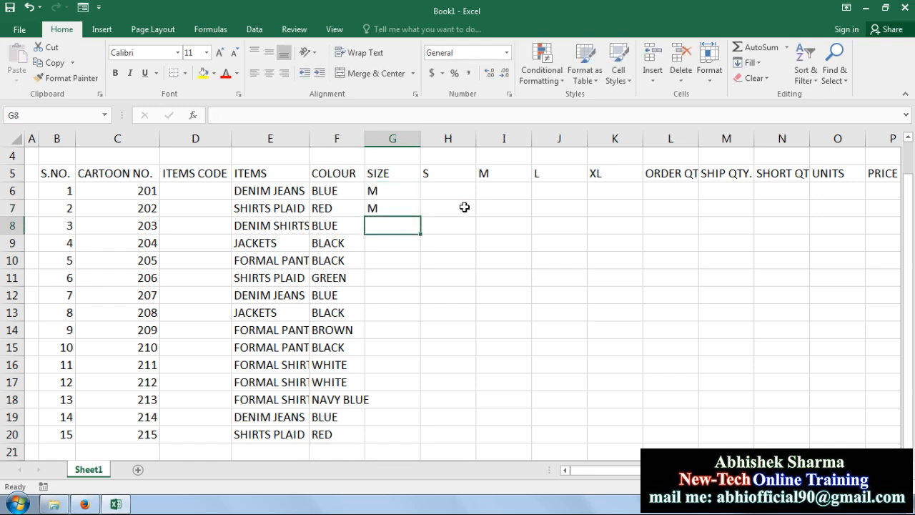
type("S")
key("Return")
type("M")
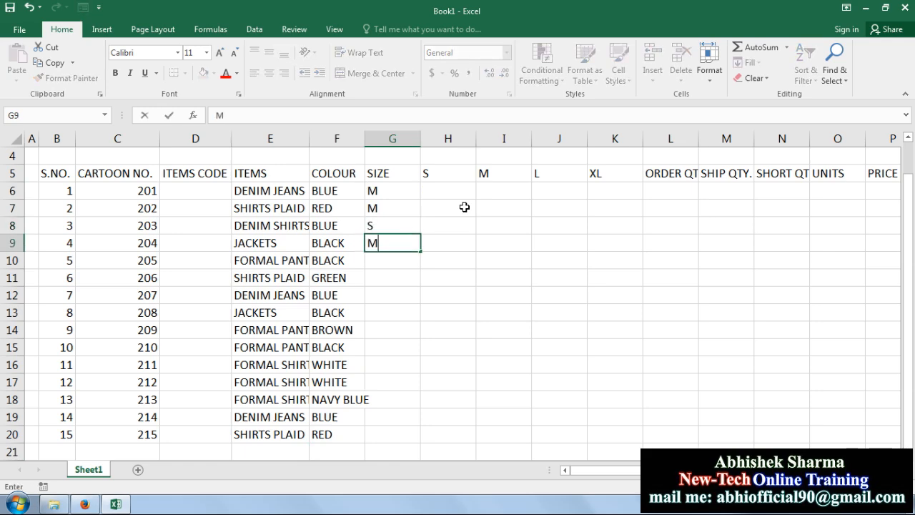
key("Return")
Step: Enter the sizes L, L and M in G10 through G12 under SIZE
type("L")
key("Return")
type("L.")
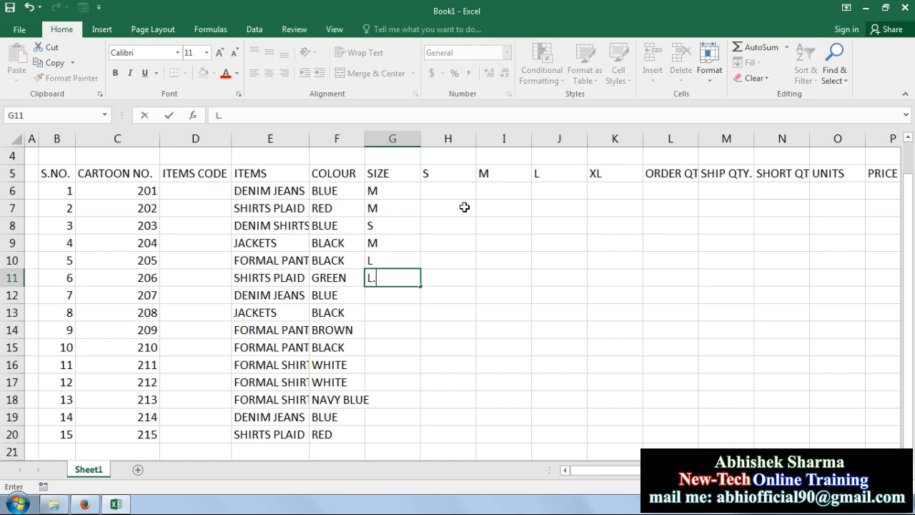
key("BackSpace")
key("Return")
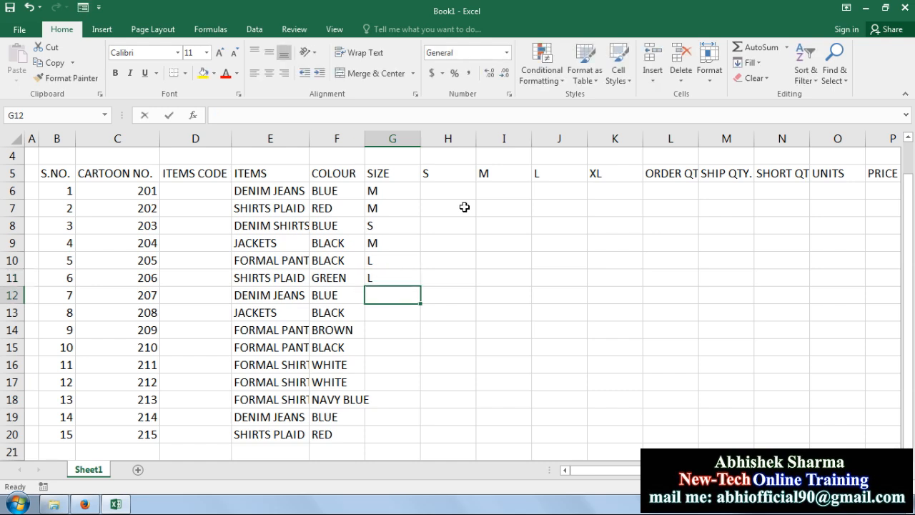
type("M")
key("Return")
Step: Copy the sizes in G6:G12 and paste them into the SIZE column starting at G13
left_click_drag(382, 193, 386, 301)
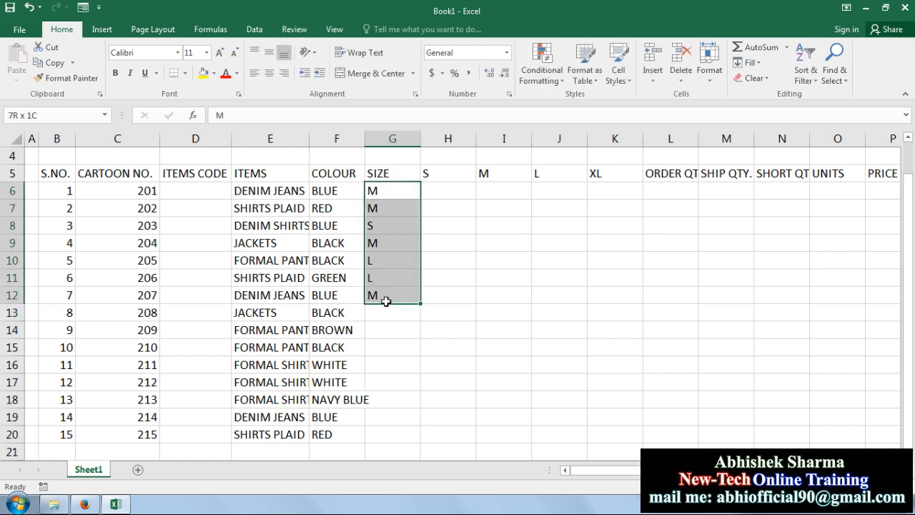
left_click(49, 62)
left_click(382, 310)
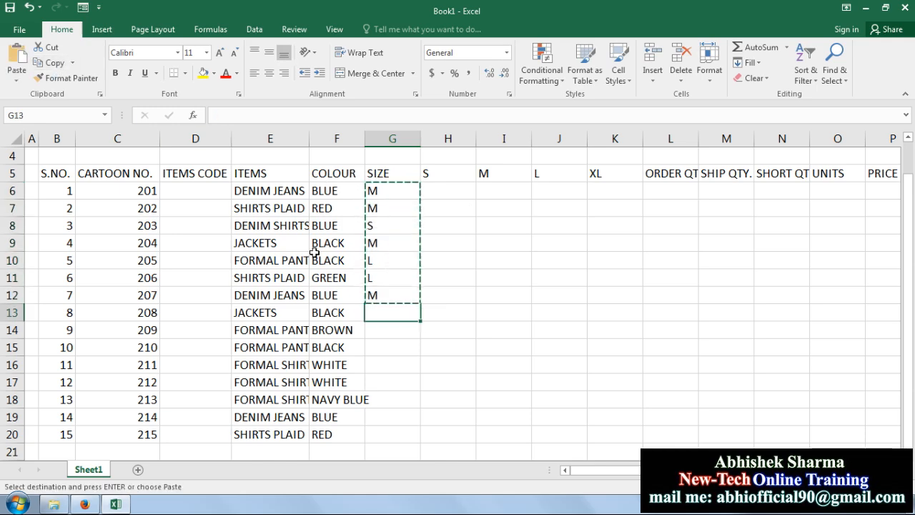
left_click(16, 60)
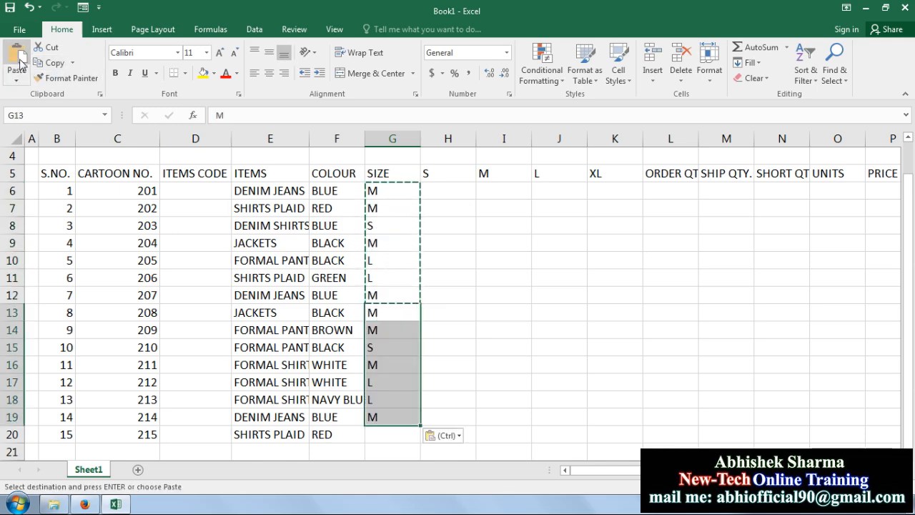
Step: Set the sizes in G19 and G20 to XL
left_click(380, 418)
type("X")
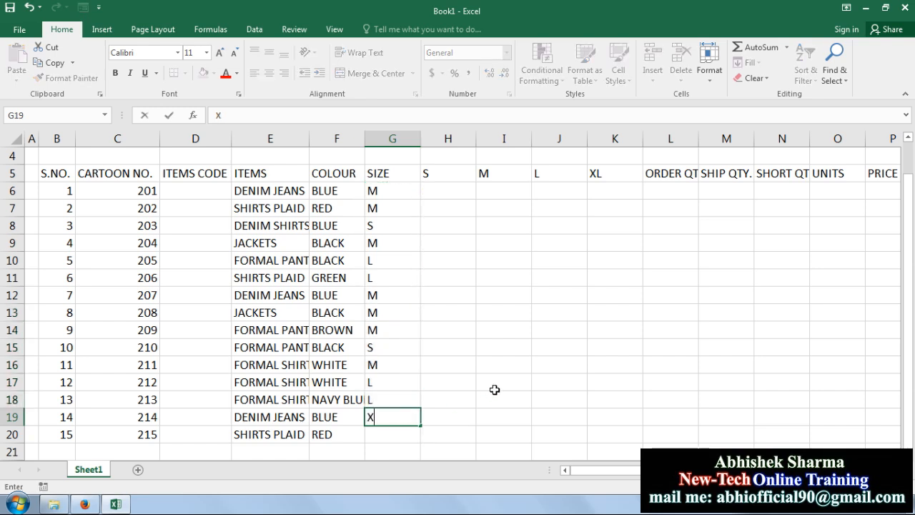
type("L")
key("Return")
type("X")
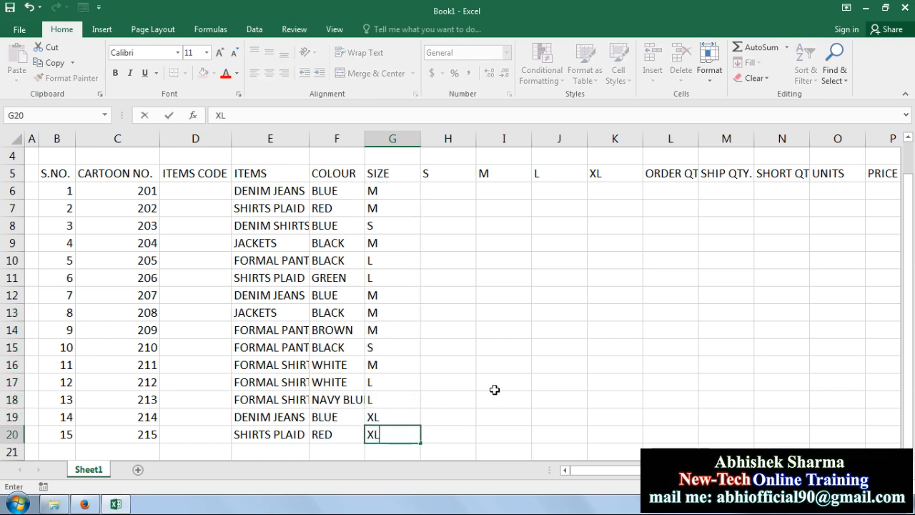
key("Return")
Step: Narrow the S, M, L and XL columns (H to K) to just fit their short headings
left_click(439, 180)
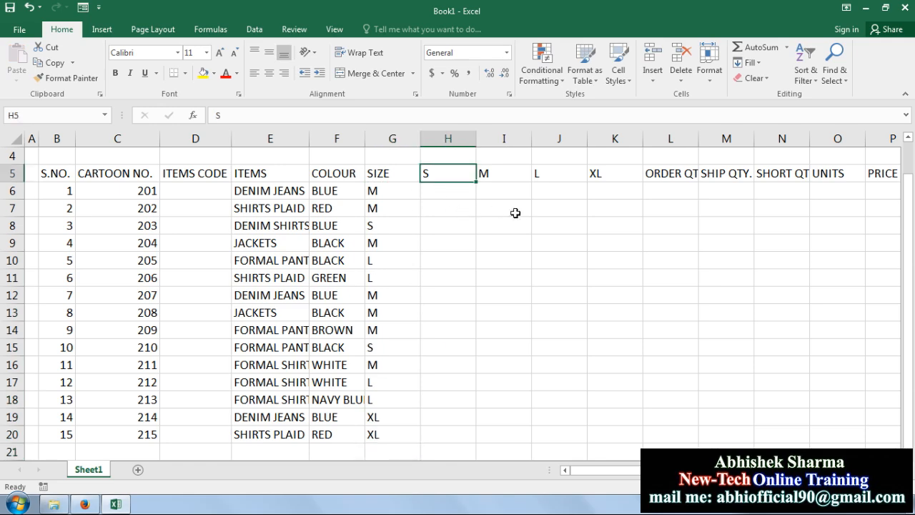
left_click(444, 192)
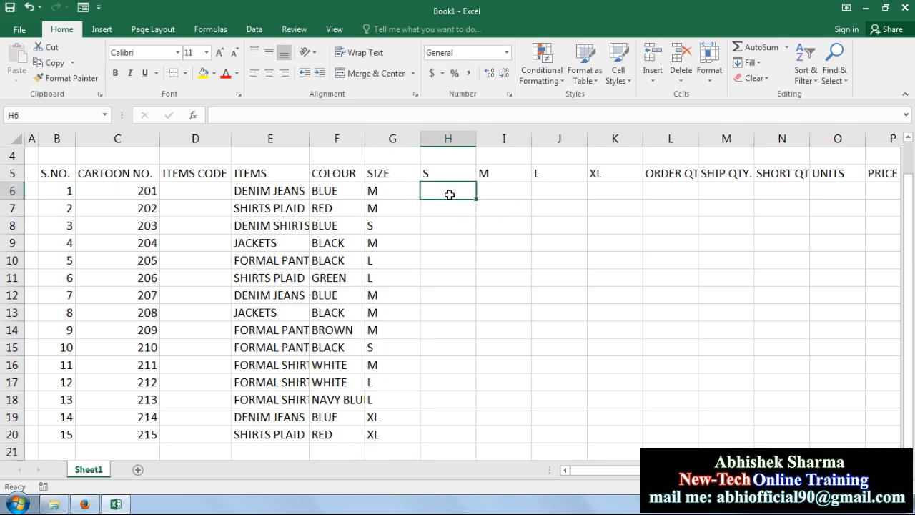
left_click(439, 223)
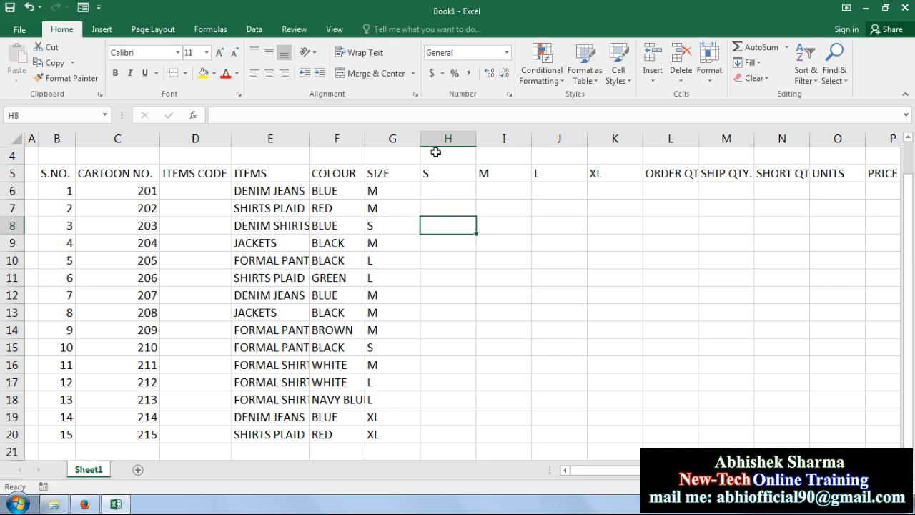
left_click_drag(475, 136, 439, 136)
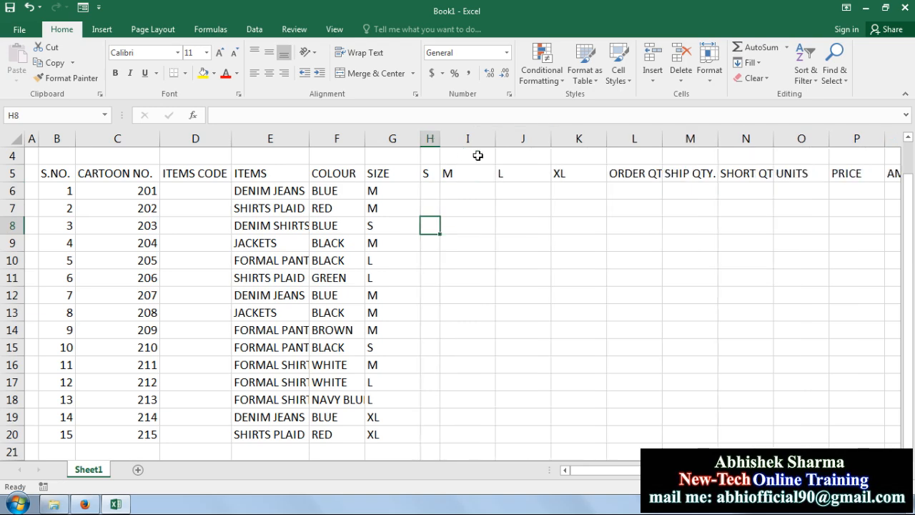
mouse_move(497, 140)
left_mouse_down()
mouse_move(450, 139)
mouse_move(486, 143)
left_mouse_up()
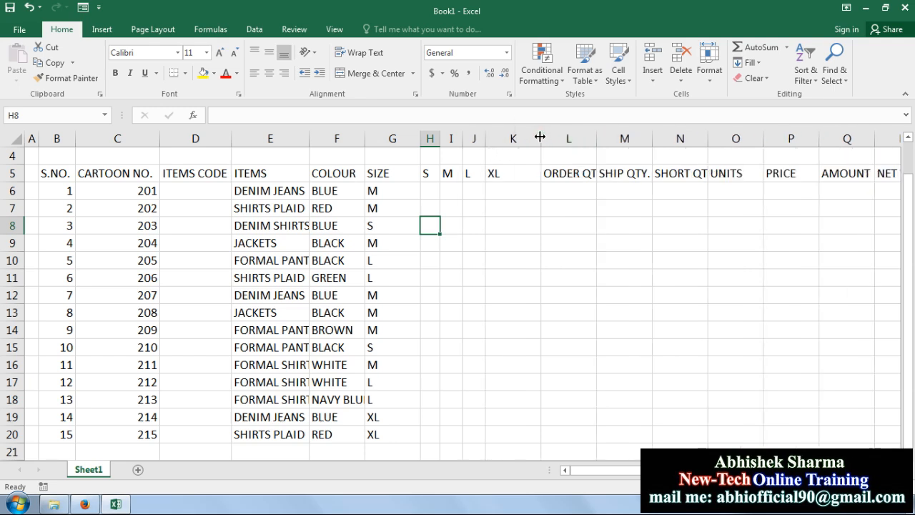
left_click_drag(541, 139, 511, 142)
Step: Auto-fit the widths of the SIZE, COLOUR and ORDER QTY. columns to their contents
left_click(521, 275)
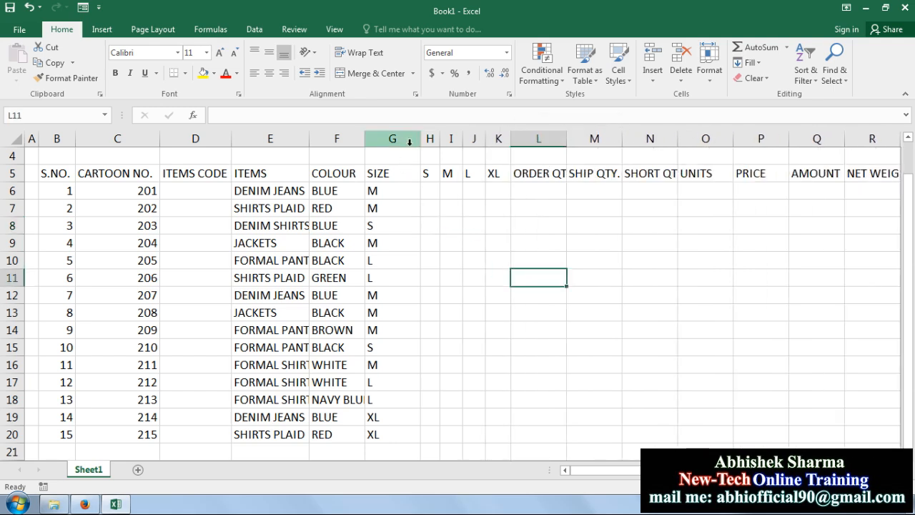
double_click(416, 140)
left_click(419, 257)
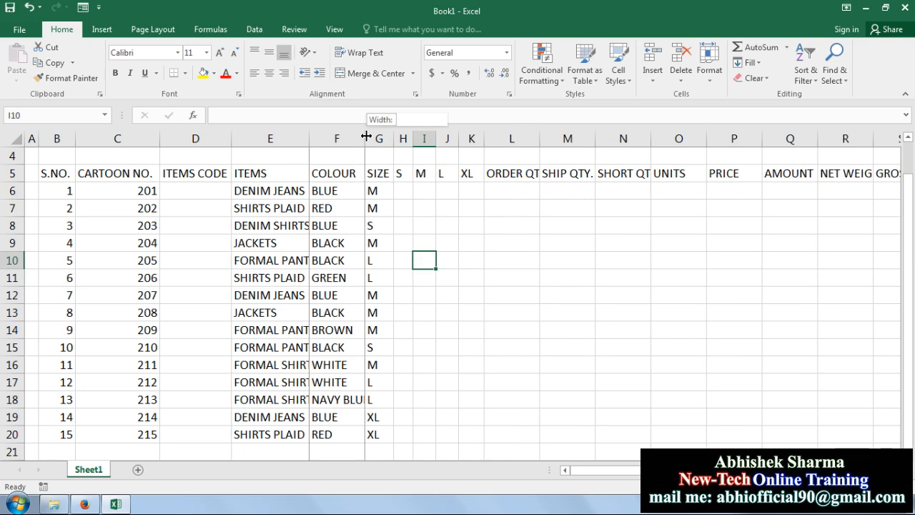
double_click(364, 136)
left_click(519, 189)
double_click(549, 138)
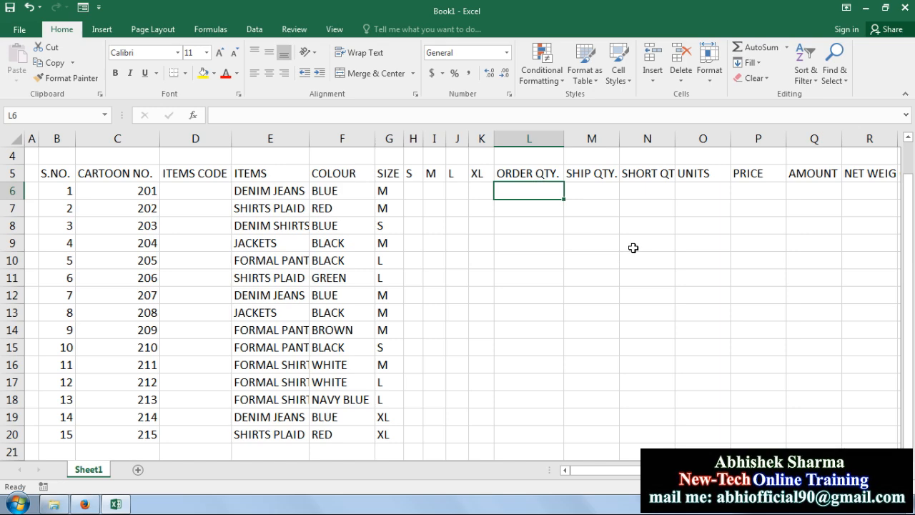
Step: Enter the order quantities 40, 50, 65, 56 and 70 in L6 through L10
type("40")
key("Return")
type("50")
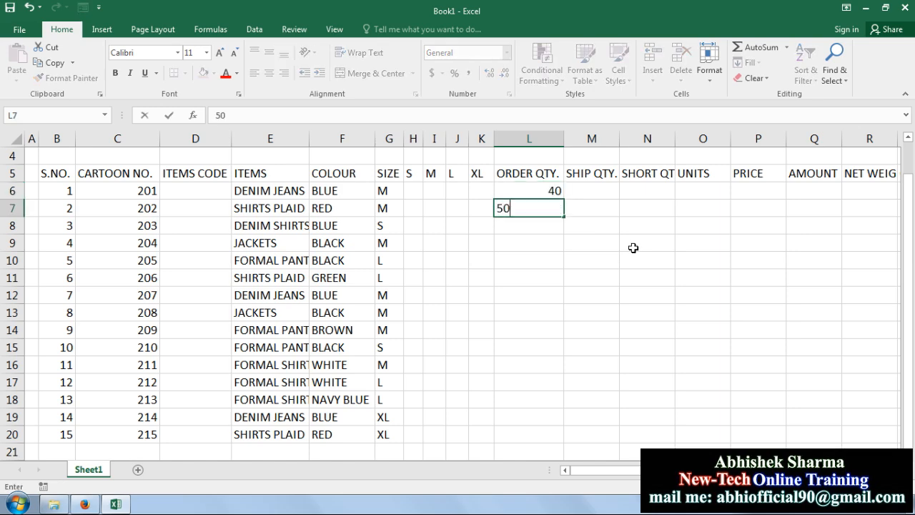
key("Return")
type("65")
key("Return")
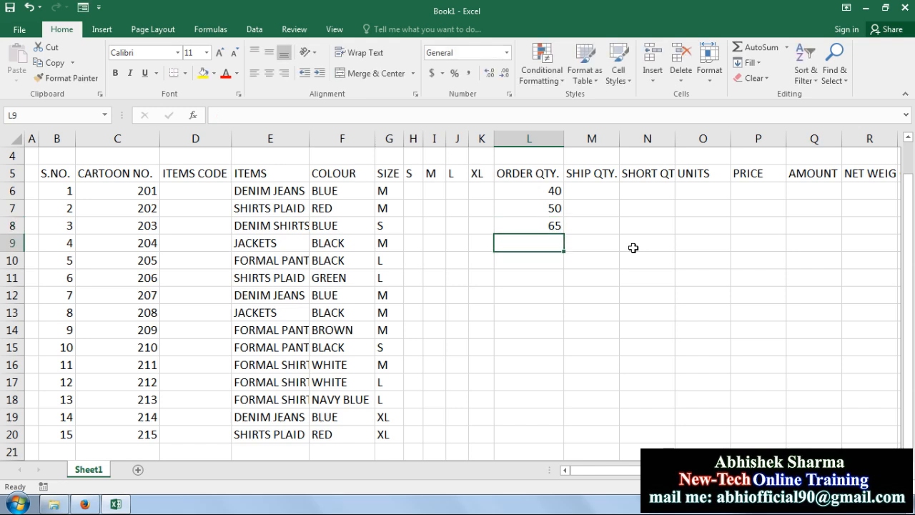
type("56")
key("Return")
type("70")
key("Return")
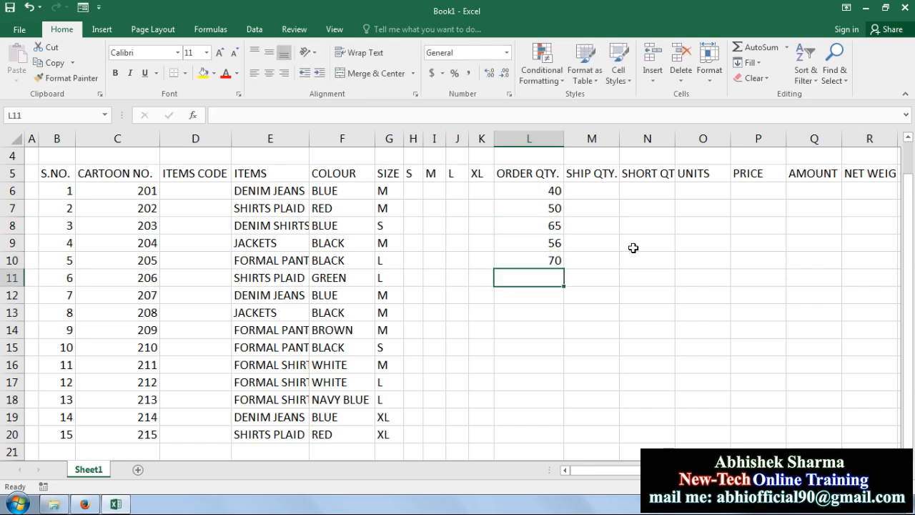
Step: Enter the order quantities 65, 60, 45, 55 and 50 in L11 through L15
type("65")
key("Return")
type("60")
key("Return")
type("45")
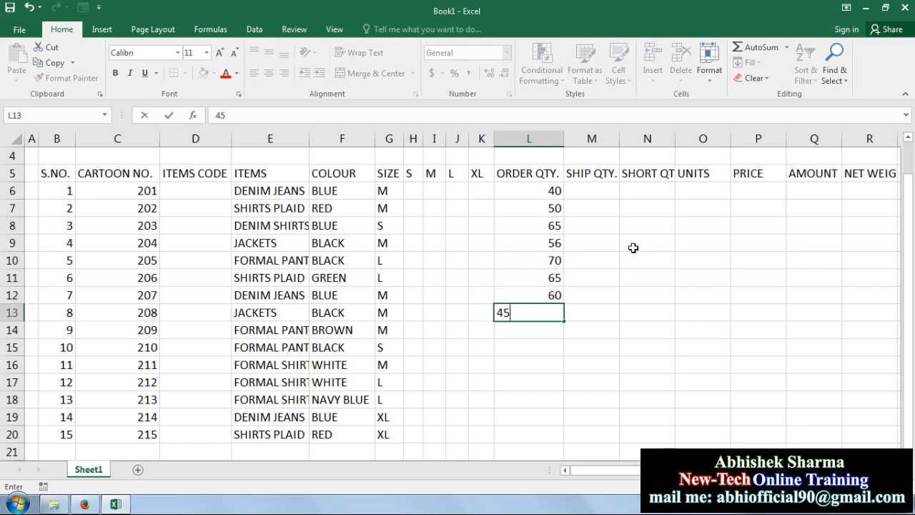
key("Return")
type("55")
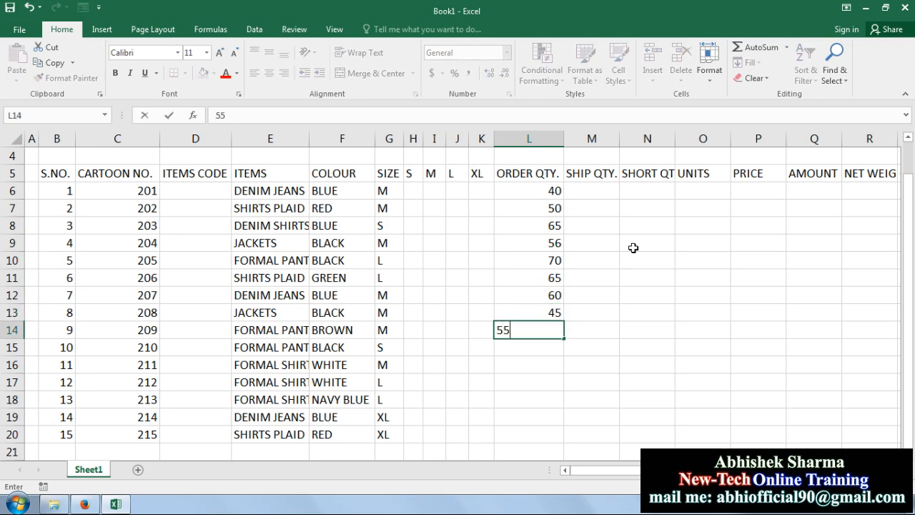
key("Return")
type("50")
key("Return")
Step: Enter the order quantities 60, 66, 80, 90 and 70 in L16 through L20
type("60")
key("Return")
type("66")
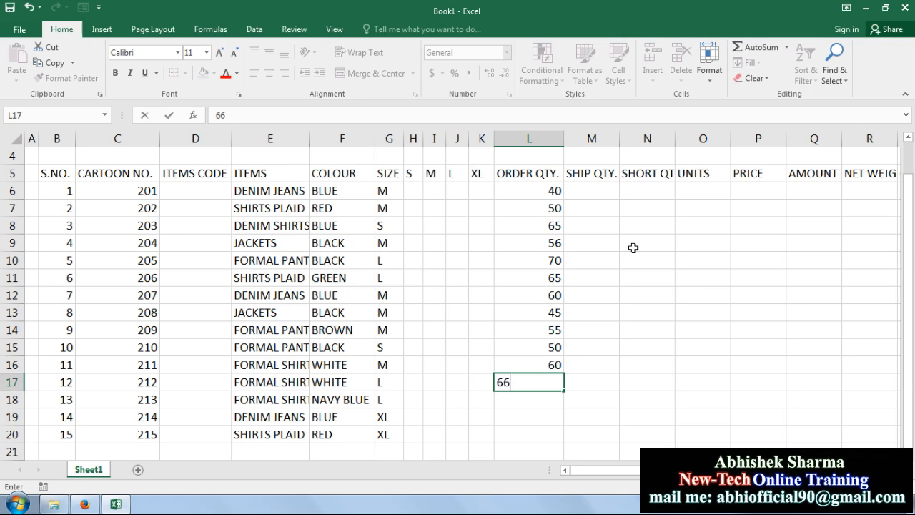
key("Return")
type("80")
key("Return")
type("90")
key("Return")
type("70")
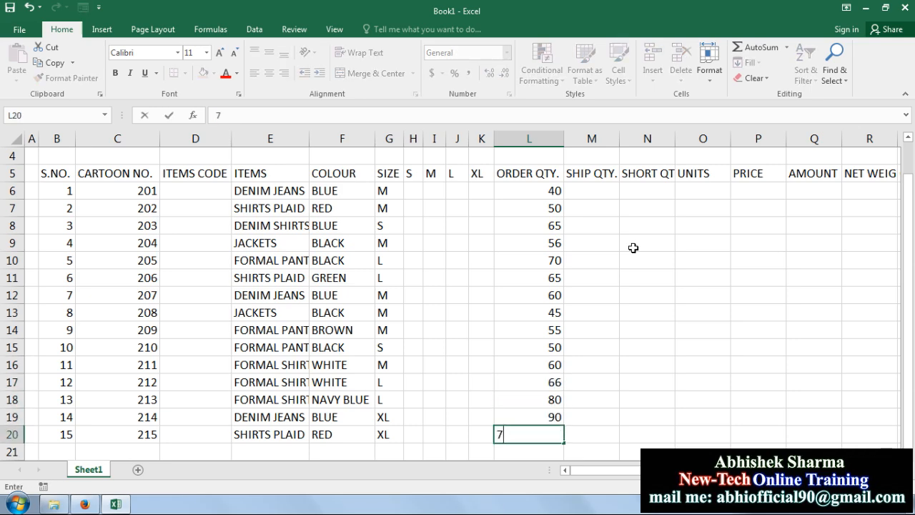
key("Return")
type("64")
key("Return")
type("80")
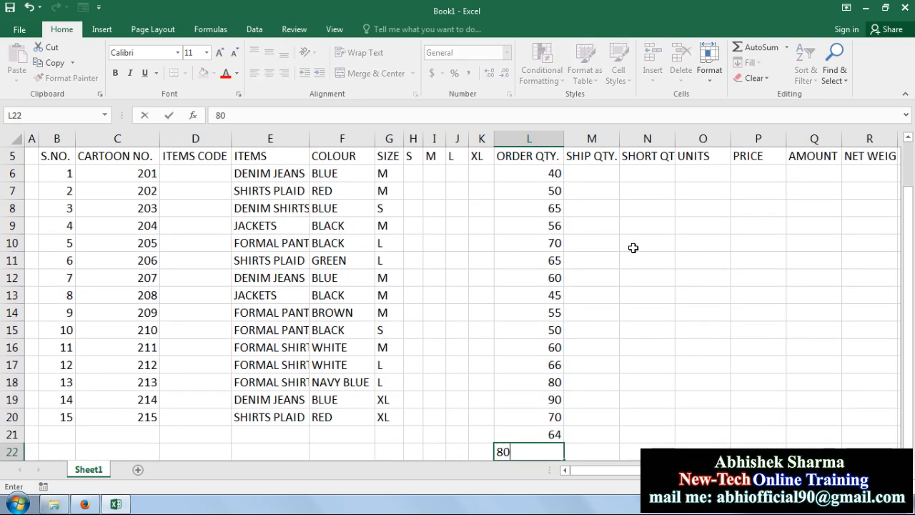
key("Return")
left_click_drag(491, 414, 567, 435)
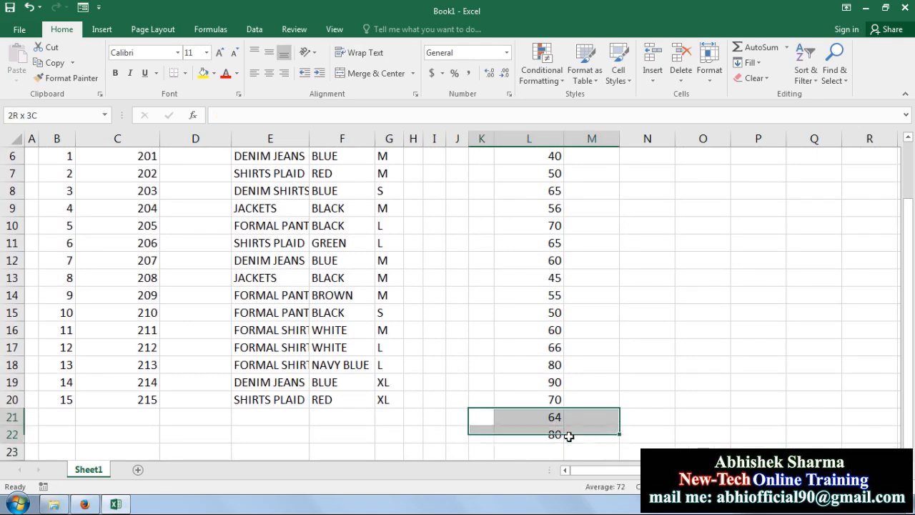
key("Delete")
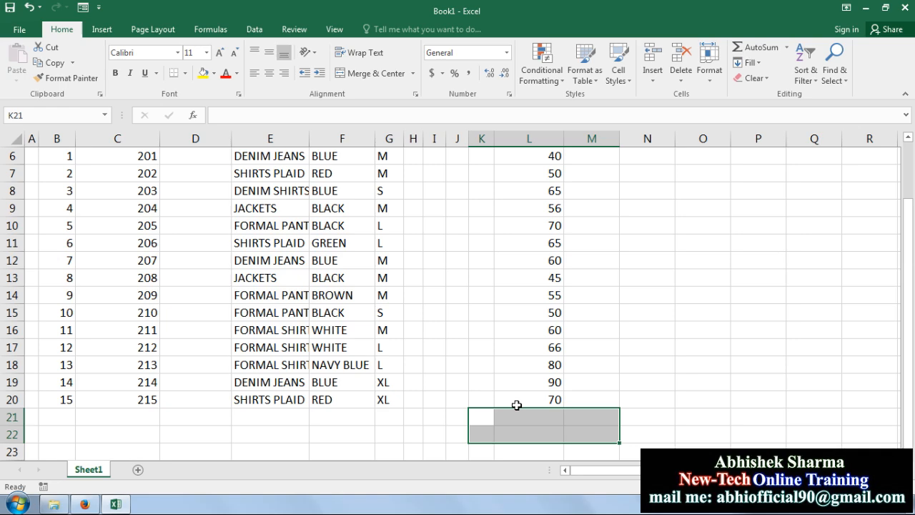
Step: Enter the ship quantities 40, 50, 50, 60 and 50 in M6 through M10
left_click_drag(554, 398, 405, 398)
scroll(629, 229, "up", 2)
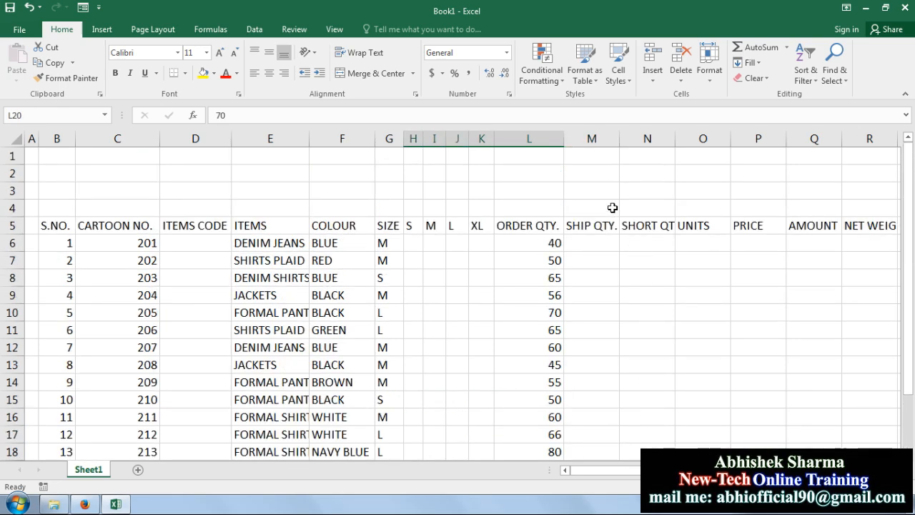
left_click(602, 243)
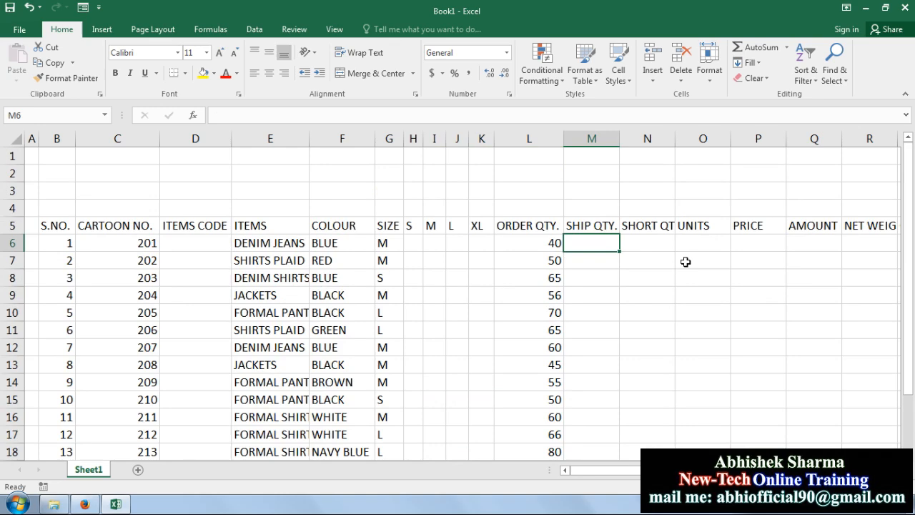
type("40")
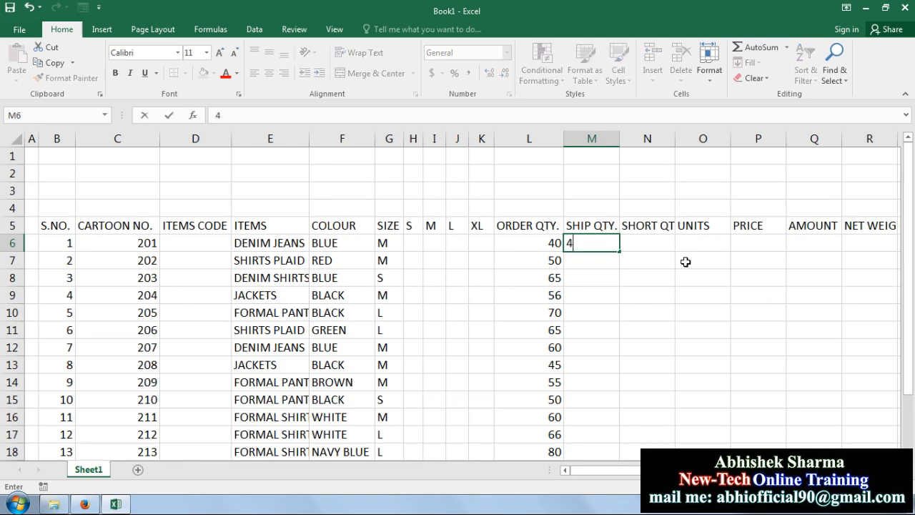
key("Return")
type("50")
key("Return")
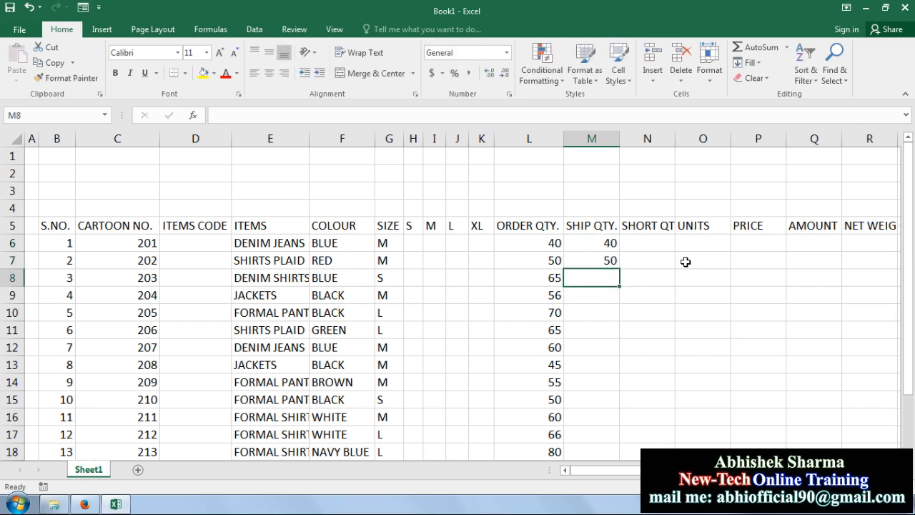
type("50")
key("Return")
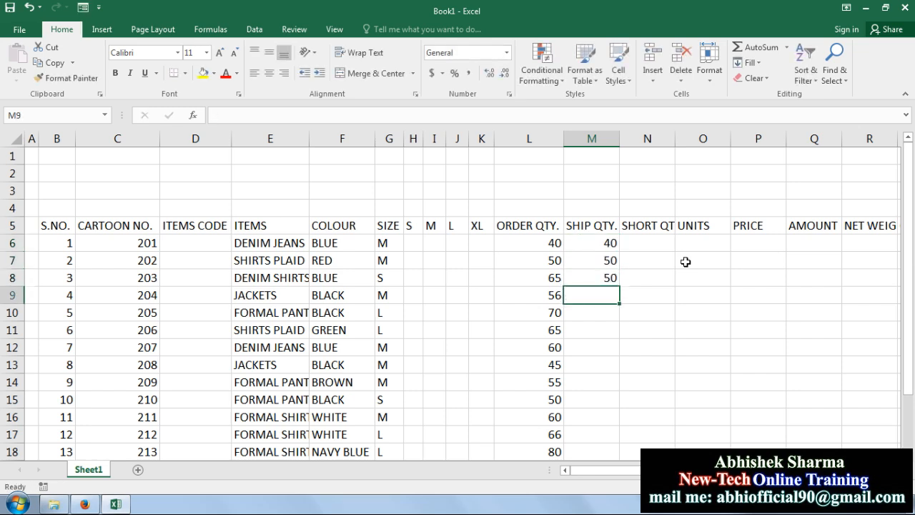
type("60")
key("Return")
type("50")
key("Return")
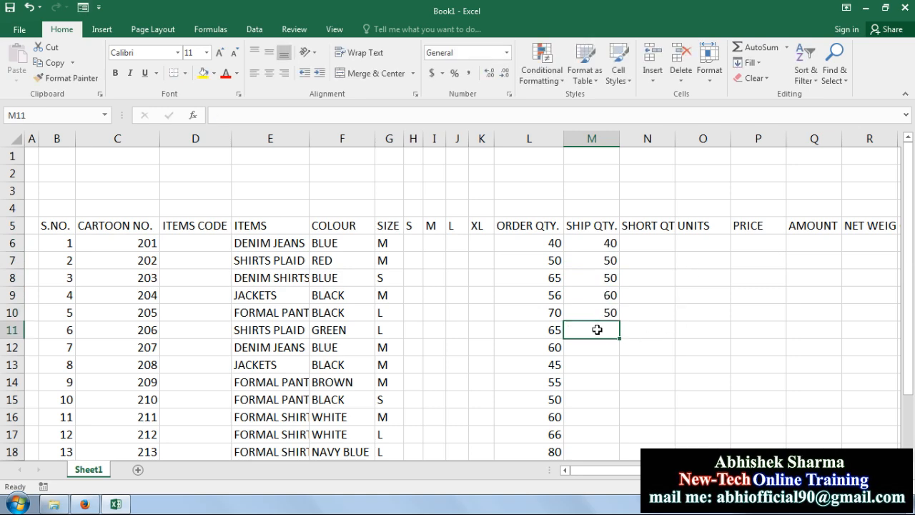
Step: Copy the adjacent order quantities into M11 through M15 and enter a ship quantity of 50 in M16
left_click_drag(592, 329, 595, 402)
key("ctrl+r")
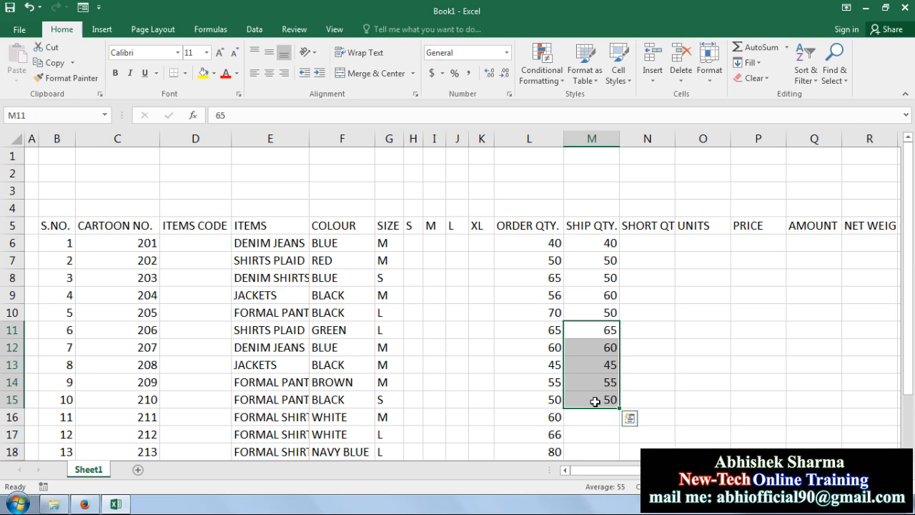
scroll(593, 405, "down", 1)
left_click(602, 364)
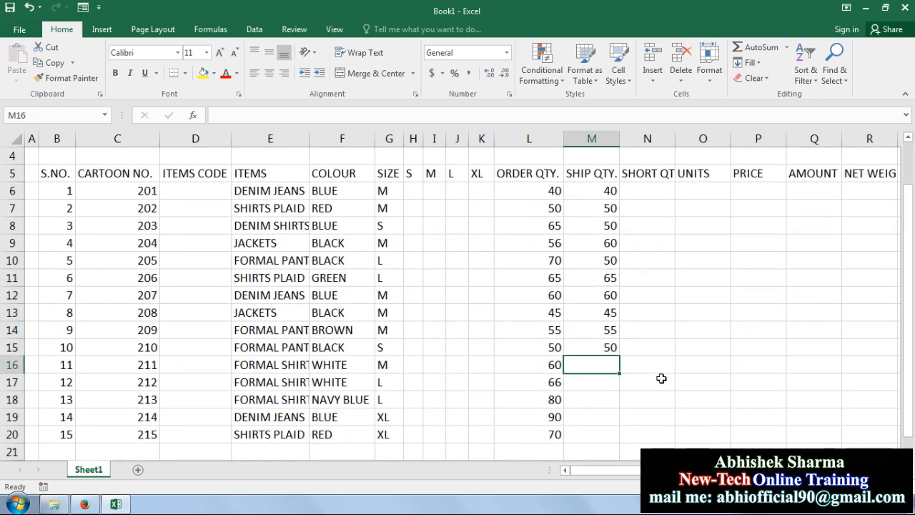
type("50")
key("Return")
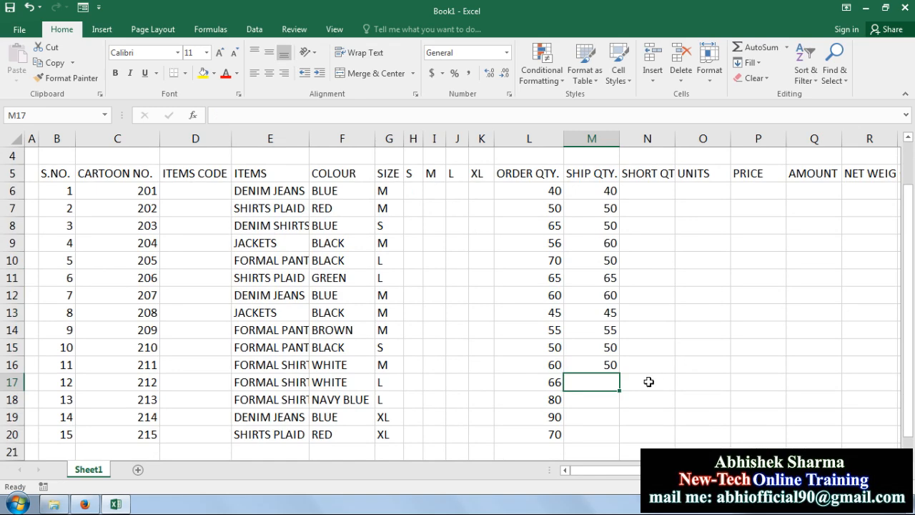
Step: Fill M17 through M20 of the SHIP QTY. column with the adjacent order quantities
left_click_drag(596, 429, 596, 383)
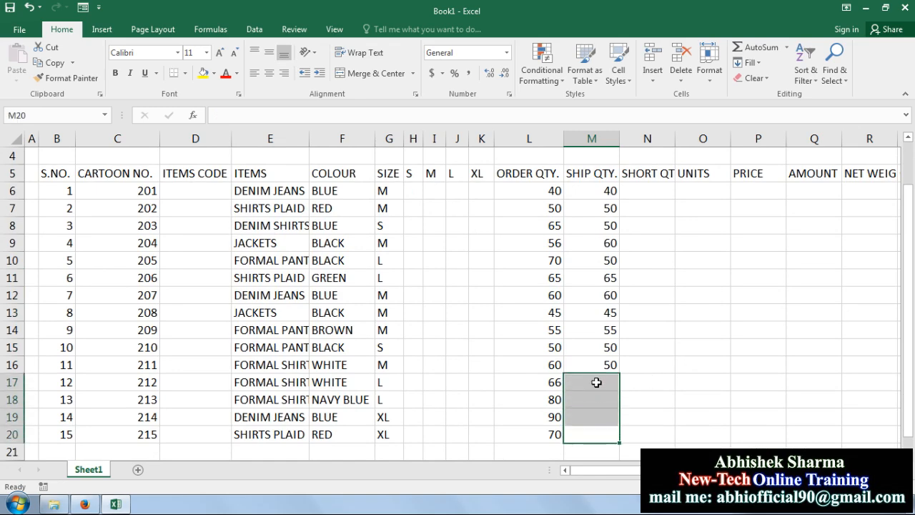
key("ctrl+r")
left_click(644, 312)
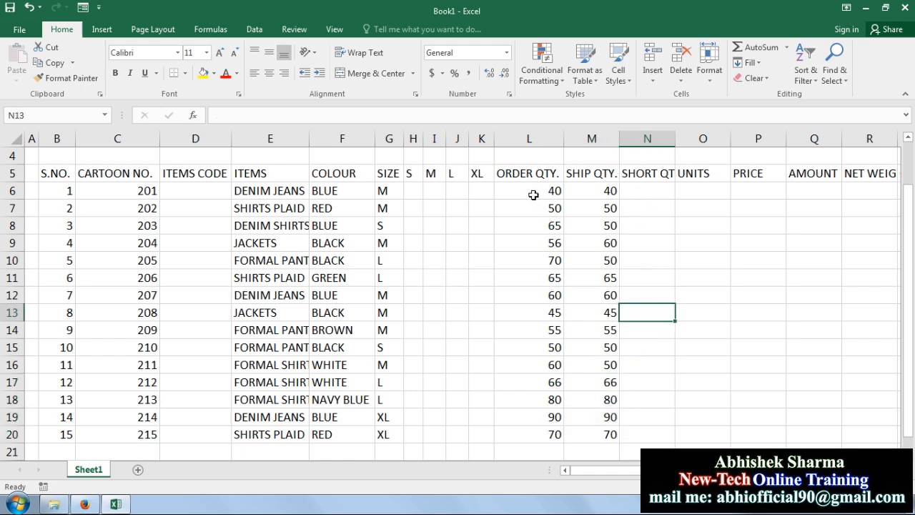
Step: Widen the SHORT QTY. column so that its full heading fits
left_click_drag(534, 193, 539, 340)
left_click(593, 195)
left_click_drag(592, 195, 596, 427)
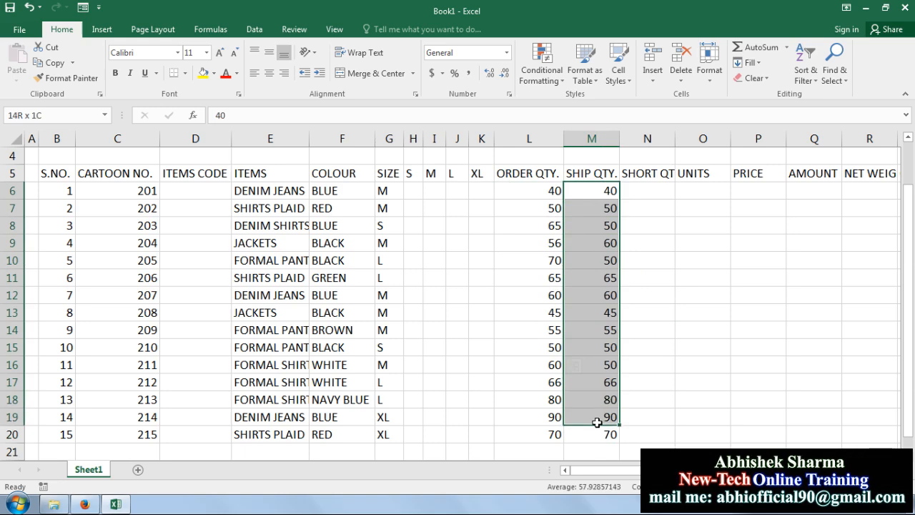
left_click(647, 189)
left_click_drag(675, 137, 691, 137)
Step: Enter the formula =L6-M6 in N6 to calculate the first record's short quantity
type("=")
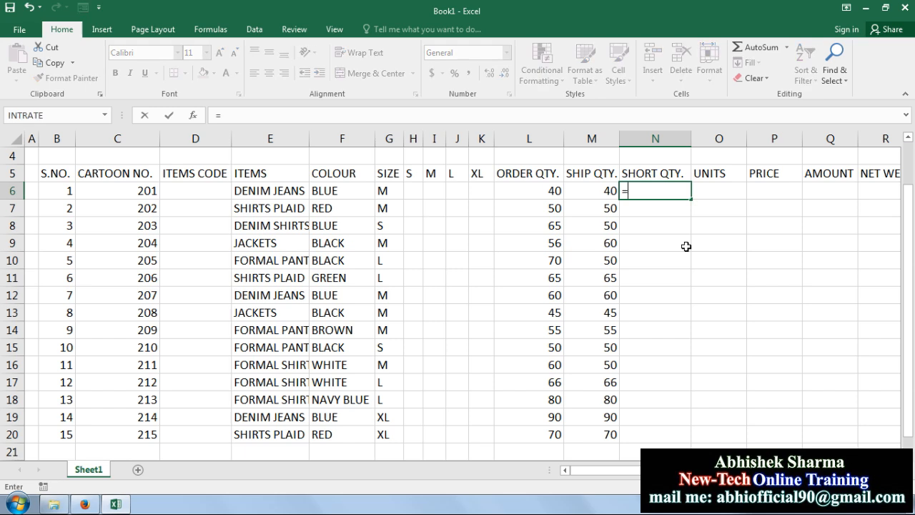
left_click(543, 193)
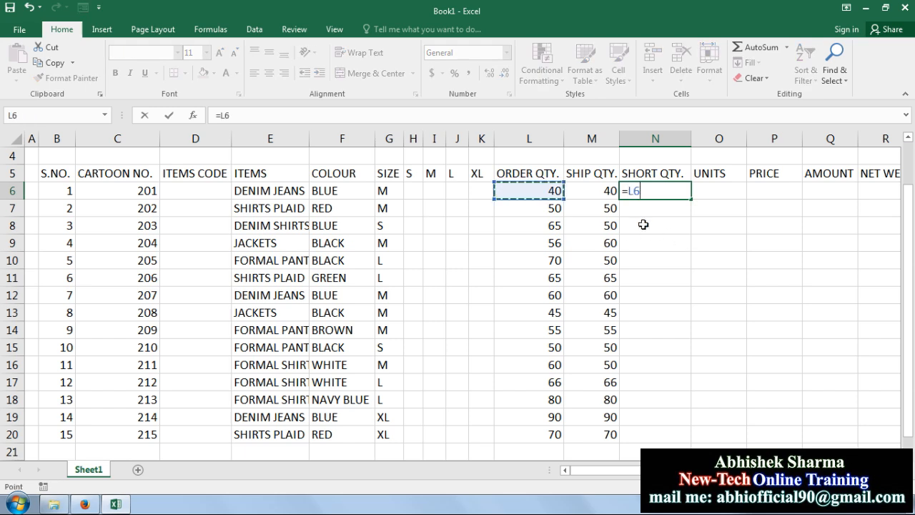
type("-")
left_click(602, 195)
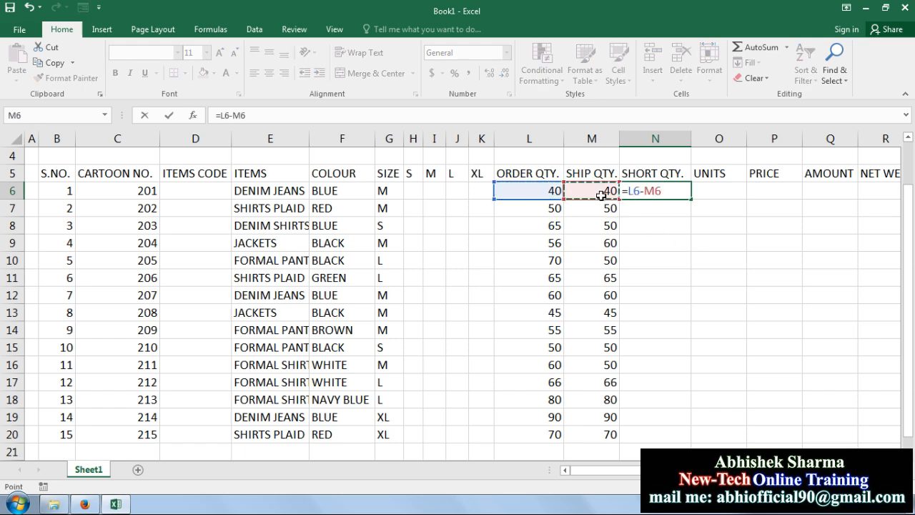
key("Return")
left_click(649, 190)
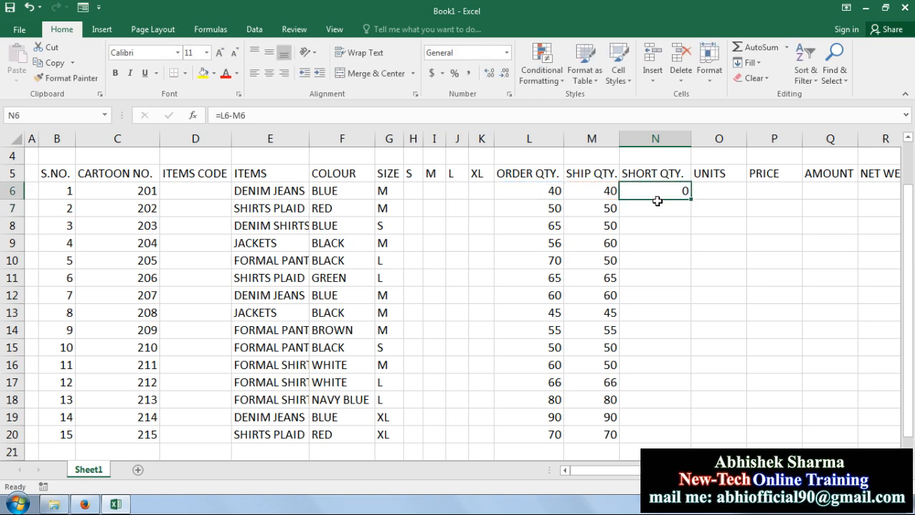
Step: Enter =L7-M7 in N7 and fill the short quantity formula from N6 down to N20
left_click(664, 211)
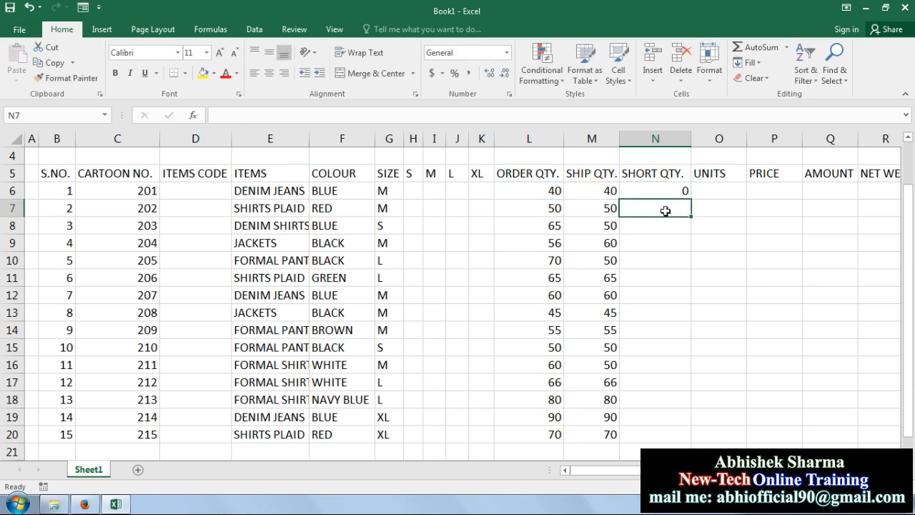
left_click(537, 212)
type("-")
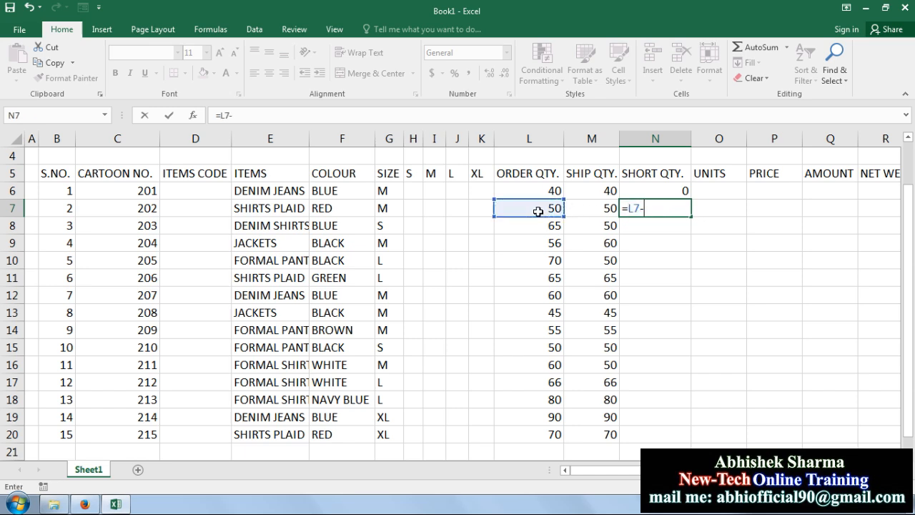
left_click(586, 212)
key("Return")
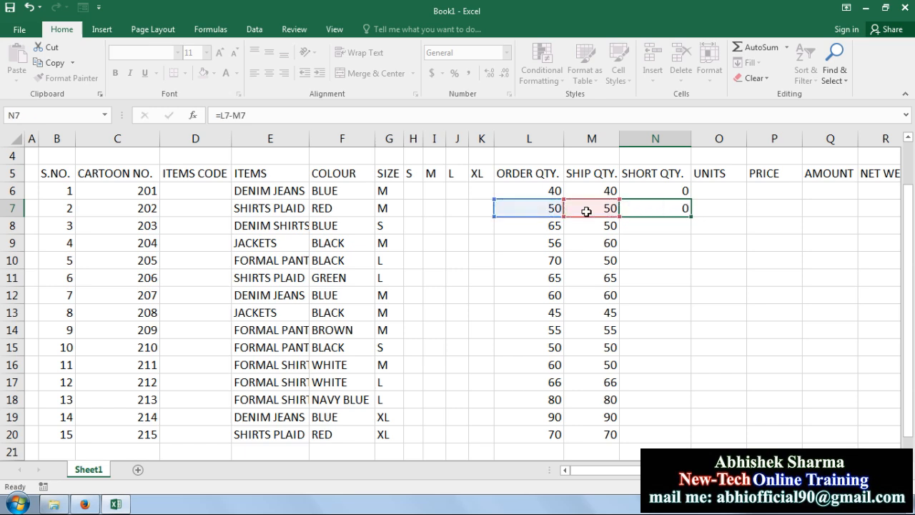
left_click_drag(654, 197, 688, 440)
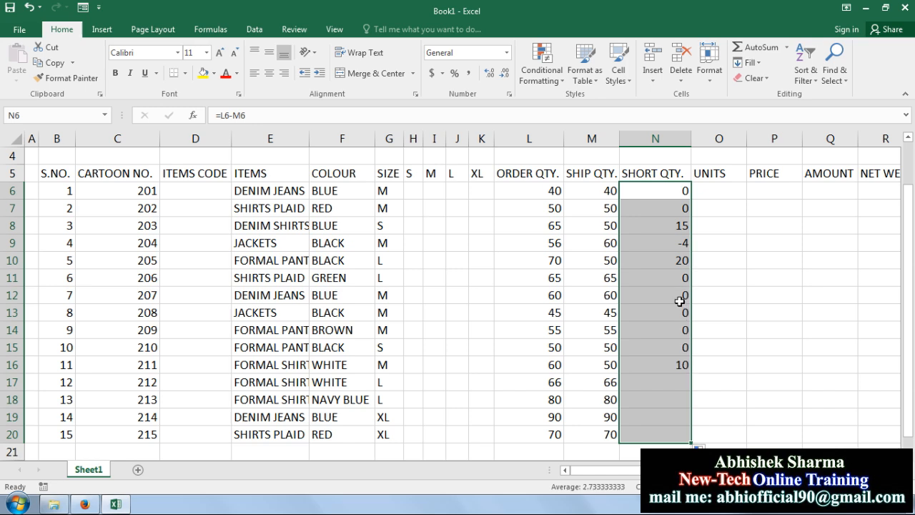
Step: Correct the ship quantity of the fourth record, in M9, to 56
left_click_drag(672, 227, 672, 243)
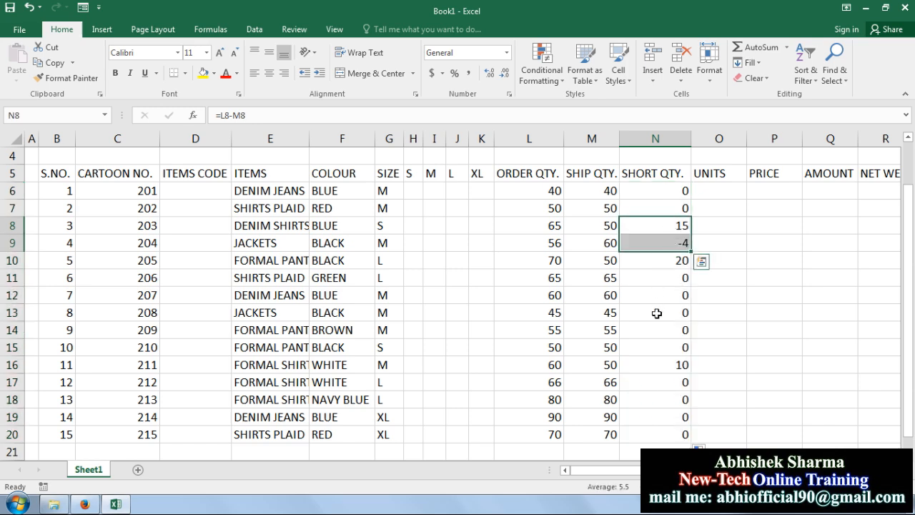
left_click(654, 367)
left_click(664, 244)
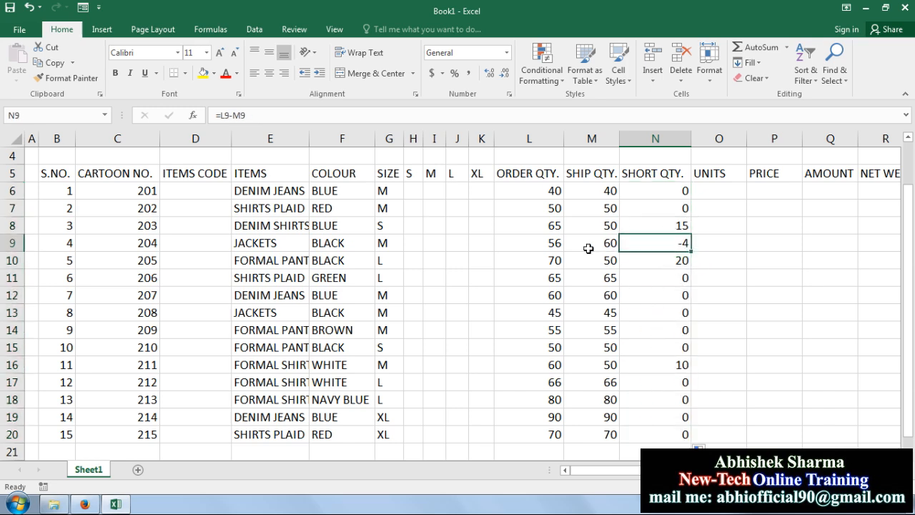
left_click(588, 248)
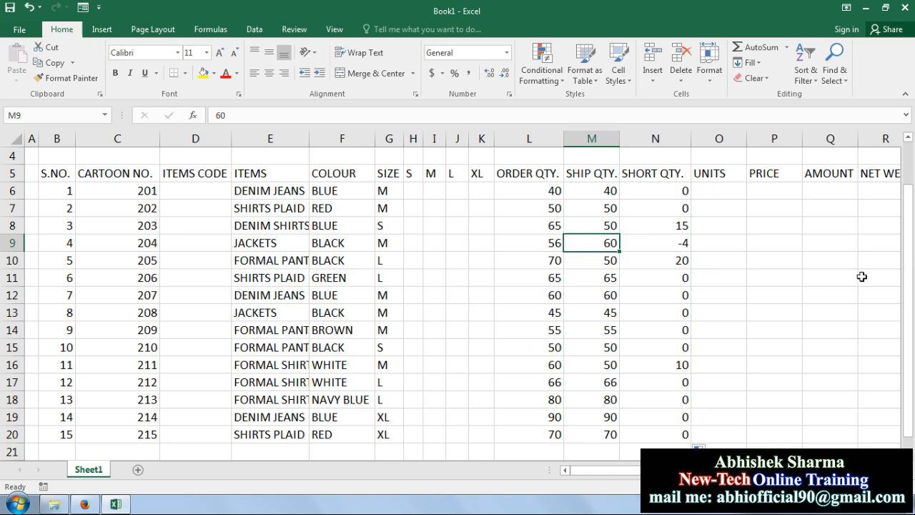
type("56")
key("Return")
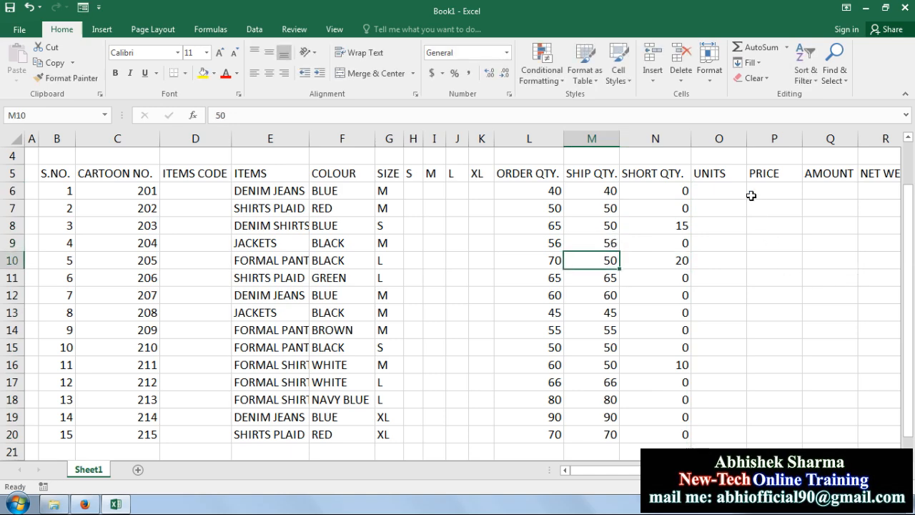
Step: Review the calculated short quantities in N16, N10 and N8
left_click(683, 366)
key("Up")
key("Up")
key("Up")
key("Up")
key("Up")
key("Up")
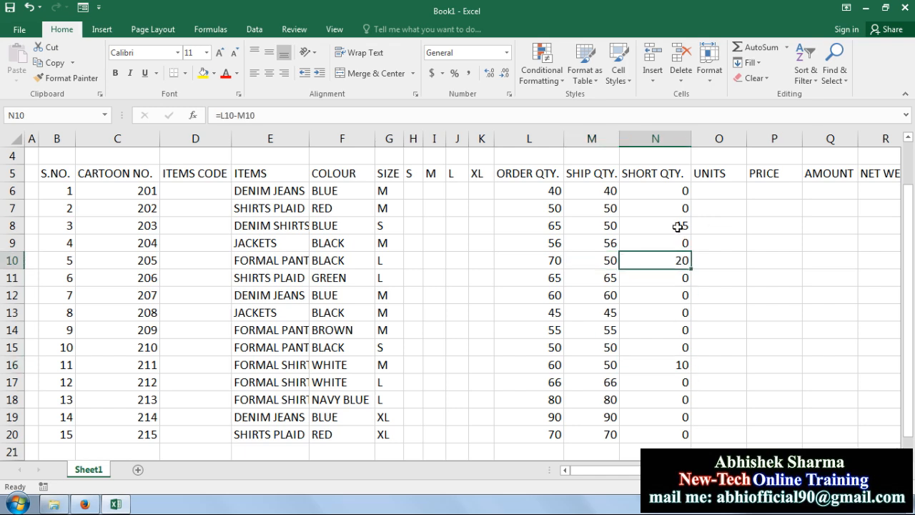
left_click(678, 227)
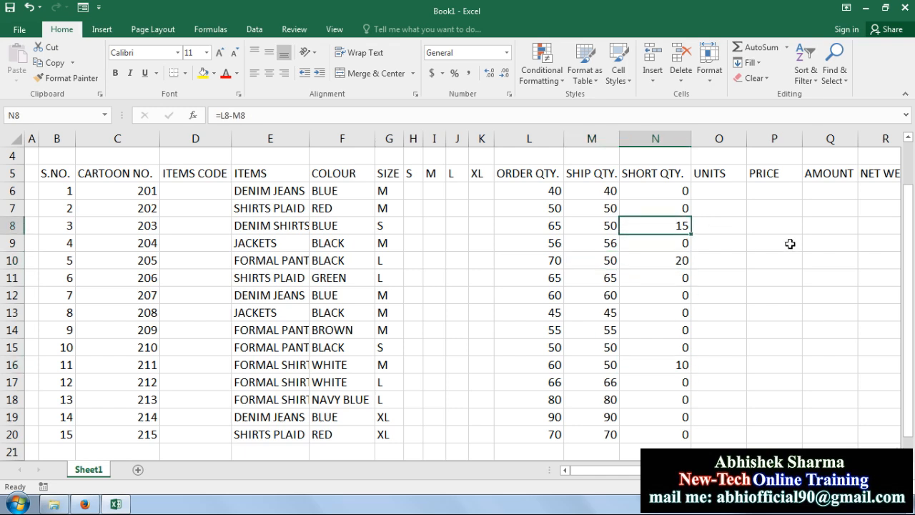
Step: Enter the unit Pcs in O6 and fill it down the UNITS column to O20
left_click(735, 191)
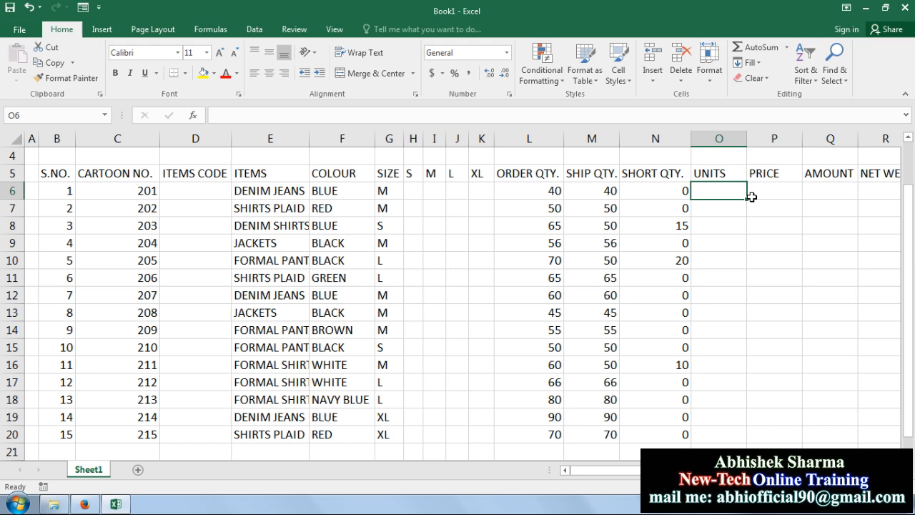
type("Pcs")
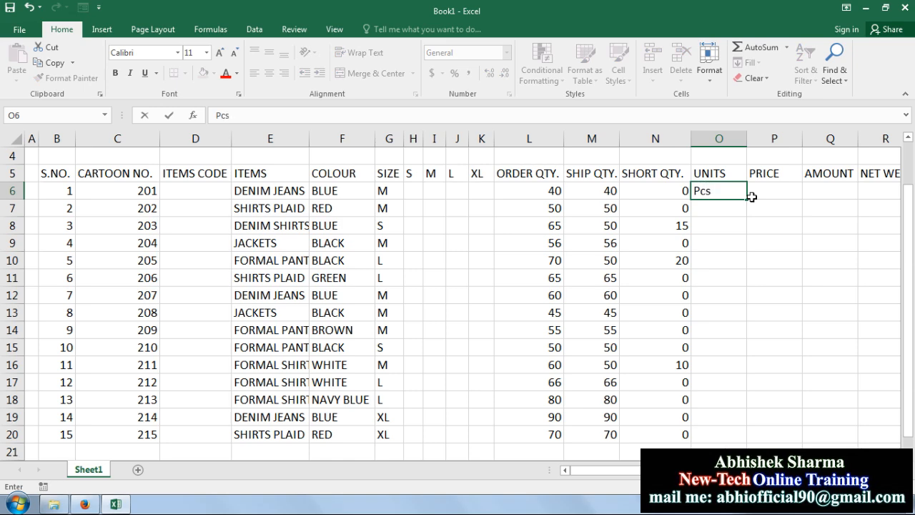
key("Return")
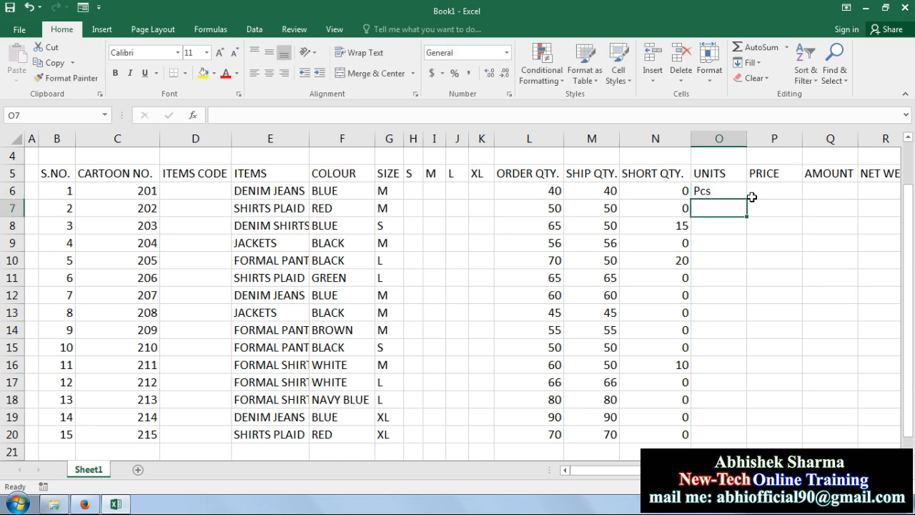
left_click_drag(724, 190, 732, 429)
left_click(721, 194)
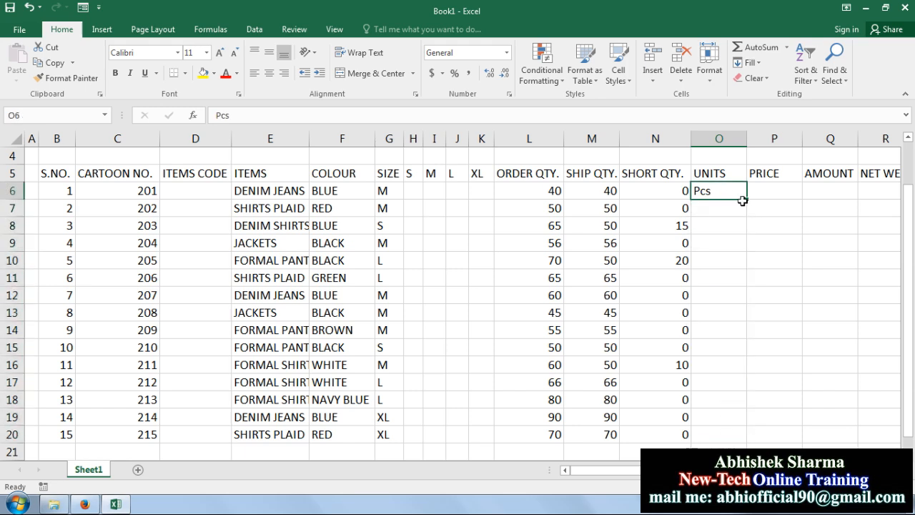
left_click_drag(747, 202, 747, 440)
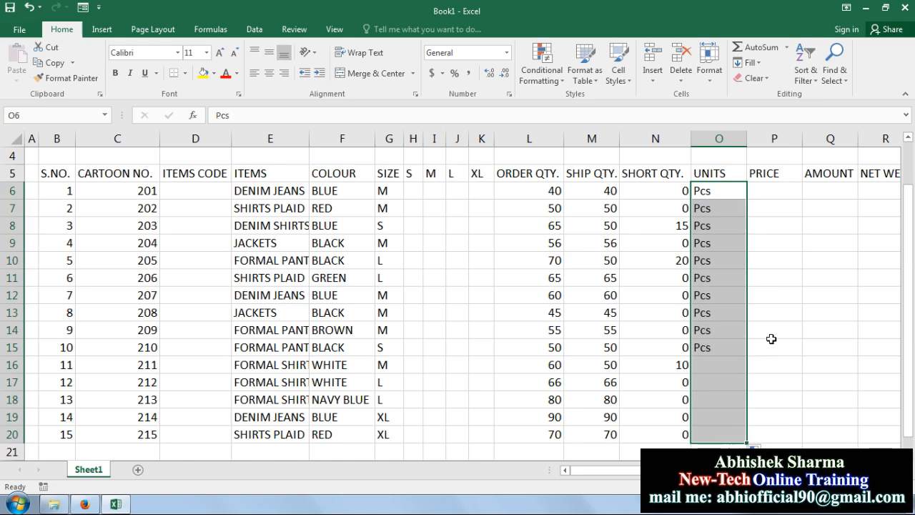
Step: Add filters to the header row from S.NO. in B5 through GROSS WEIGHT in S5
left_click(774, 192)
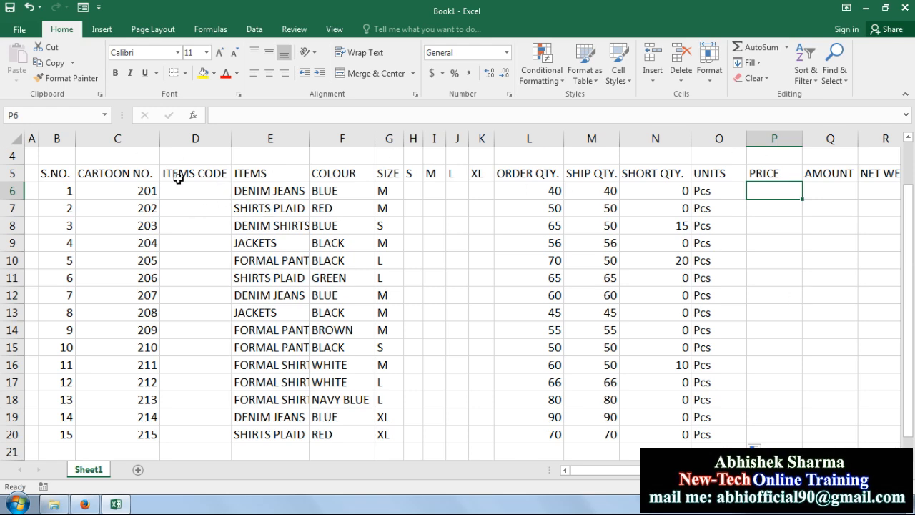
left_click_drag(64, 177, 832, 172)
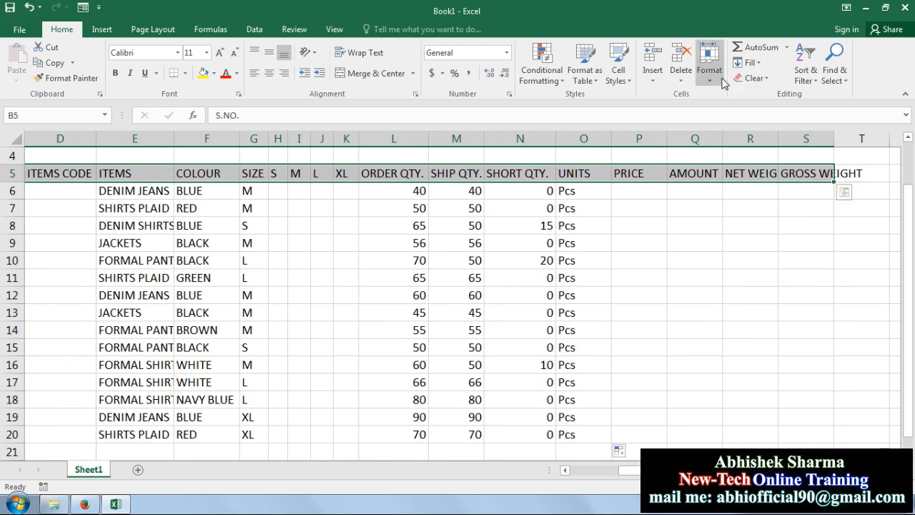
left_click(803, 78)
left_click(818, 136)
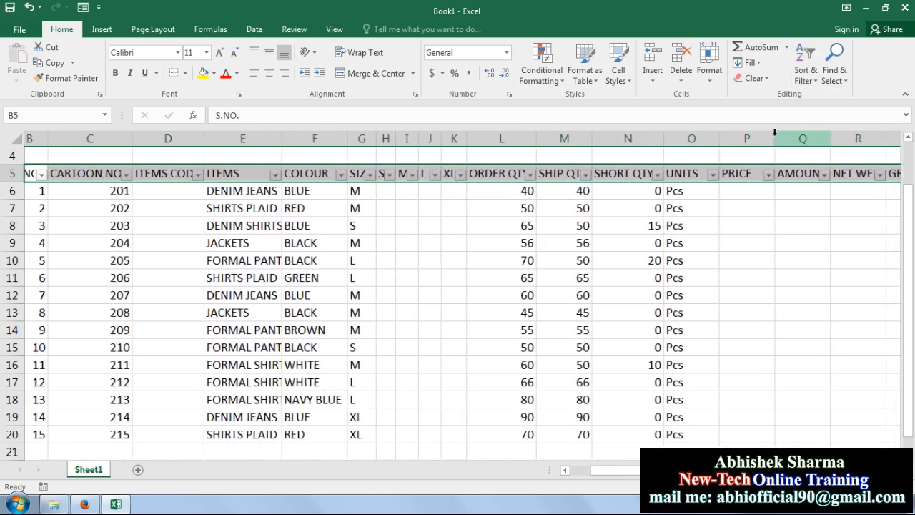
Step: Format the header row from S.NO. through GROSS WEIGHT with a red fill and bold white text
left_click(213, 73)
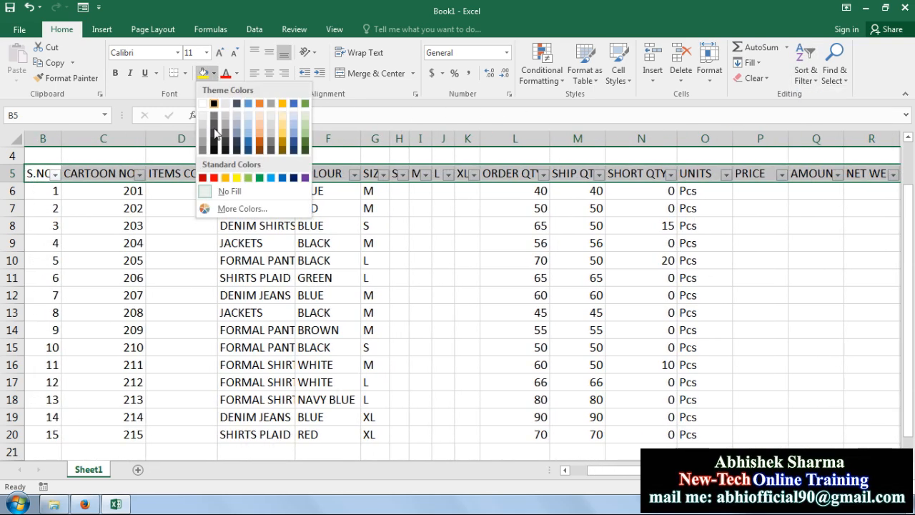
left_click(218, 178)
left_click(236, 74)
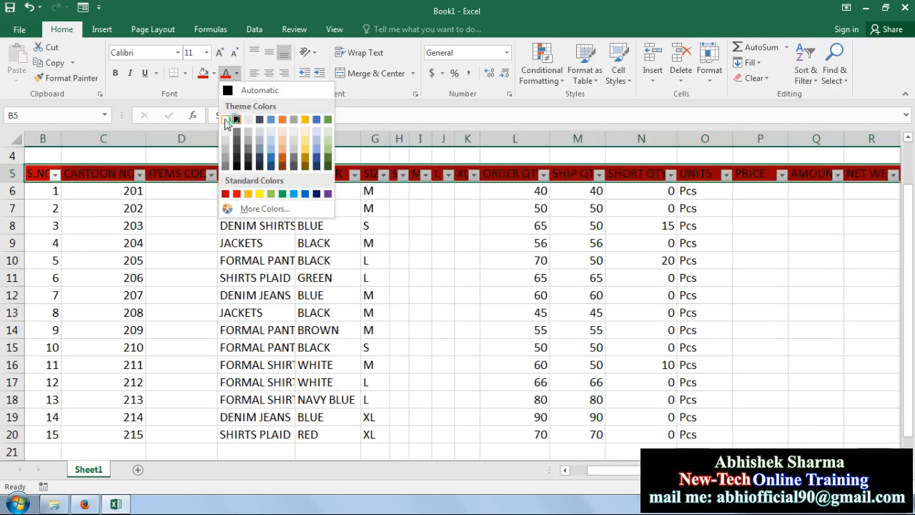
left_click(227, 116)
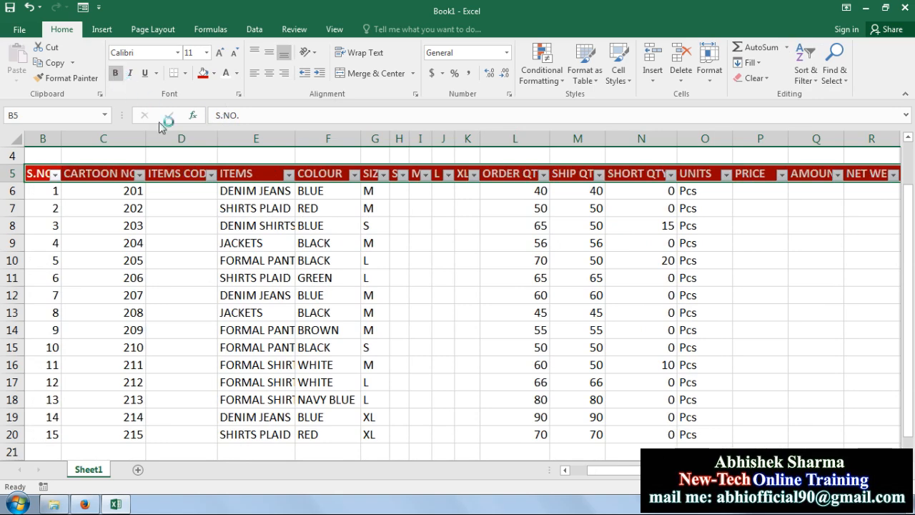
left_click(469, 312)
Step: Filter the ITEMS column to show only the DENIM JEANS records
left_click(752, 196)
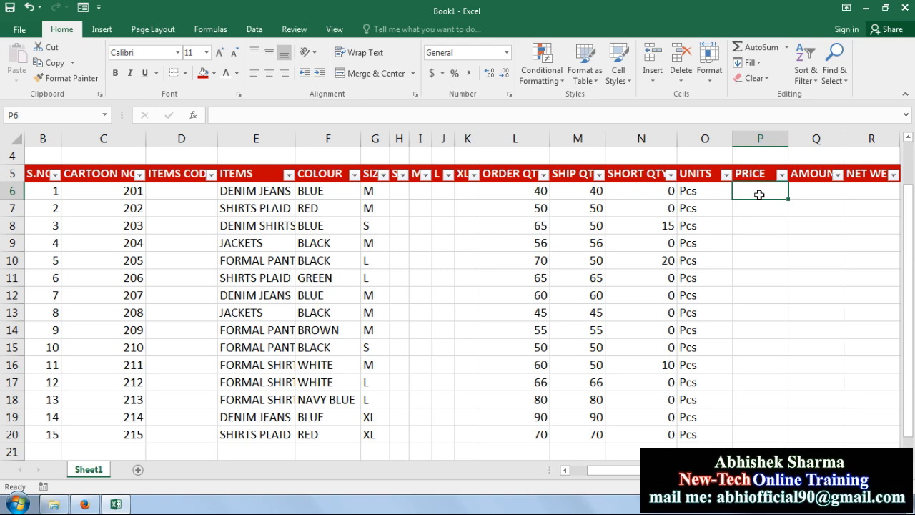
left_click(289, 175)
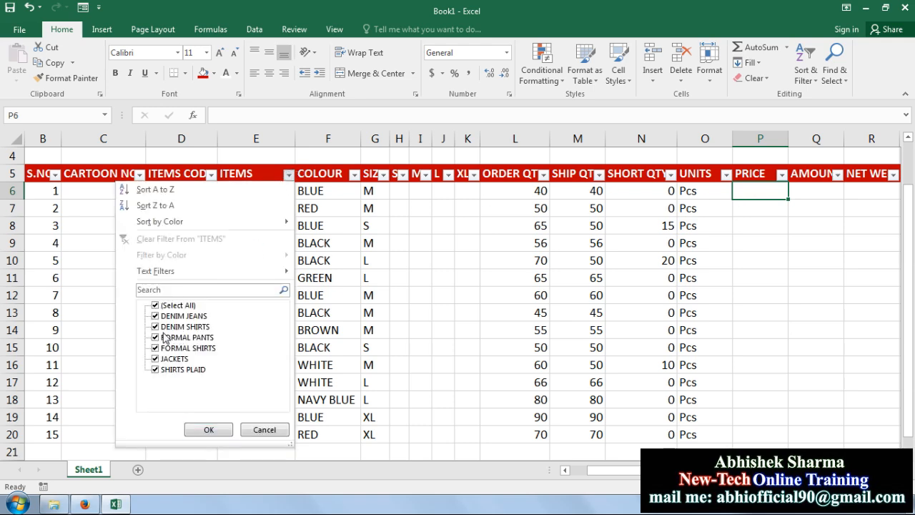
left_click(155, 306)
left_click(156, 316)
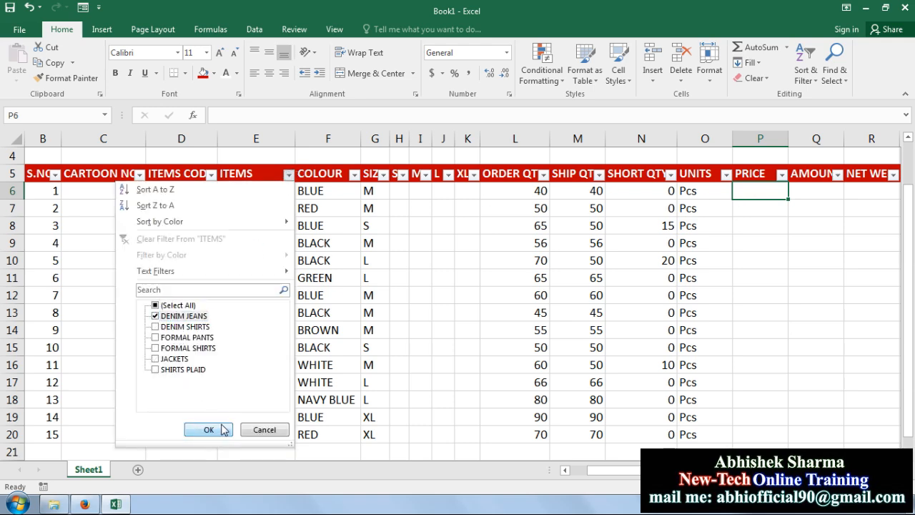
left_click(214, 429)
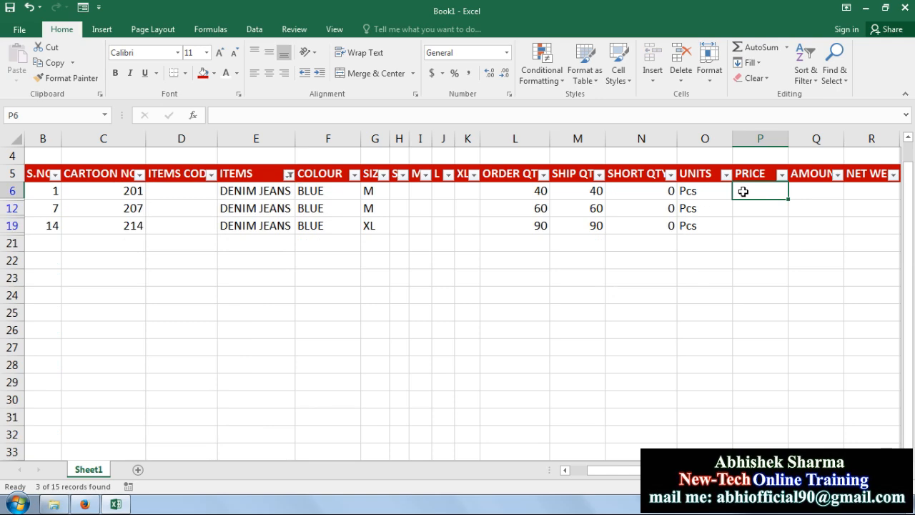
Step: Enter the price 1500 in P6 and fill it down the visible denim jeans rows to P19
type("1500")
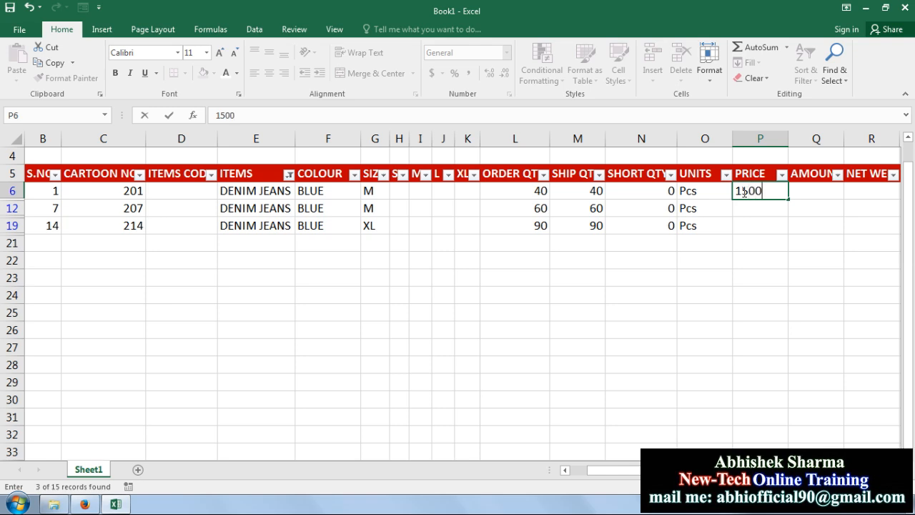
key("Return")
left_click_drag(745, 226, 750, 190)
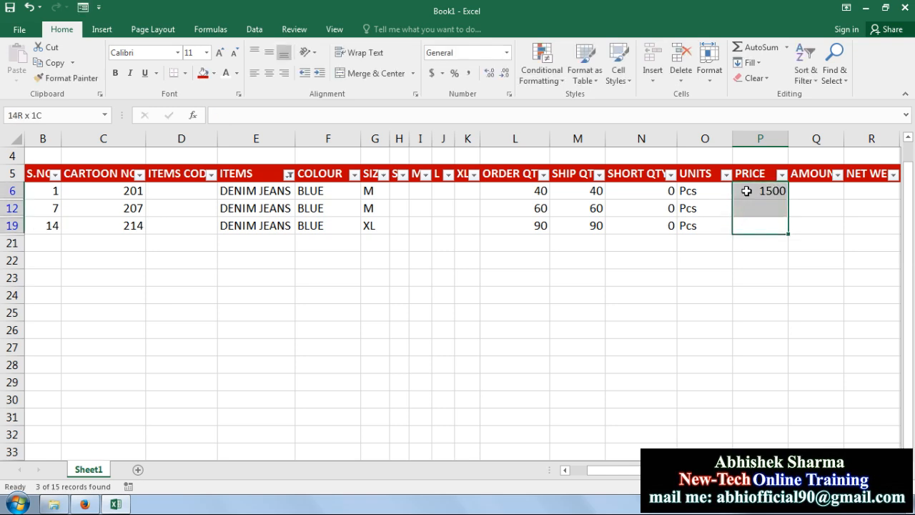
key("ctrl+d")
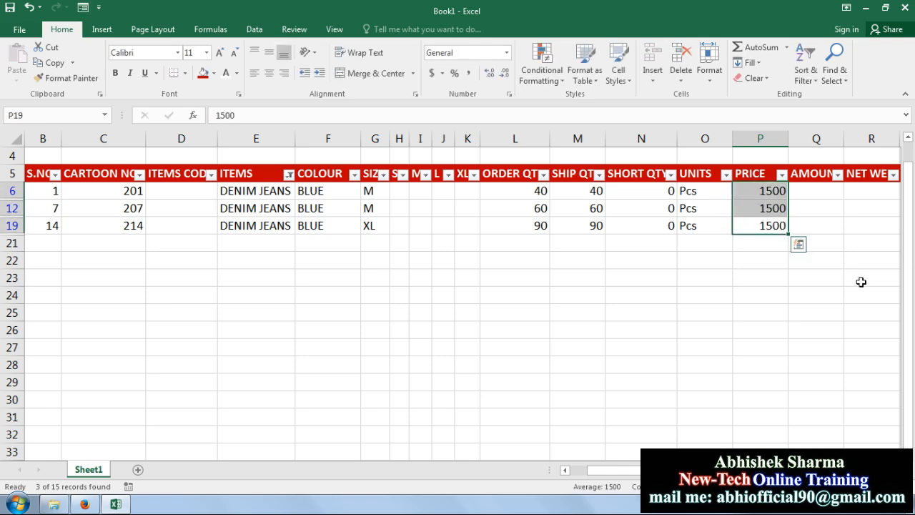
Step: Change the ITEMS filter from denim jeans to DENIM SHIRTS only
left_click(289, 174)
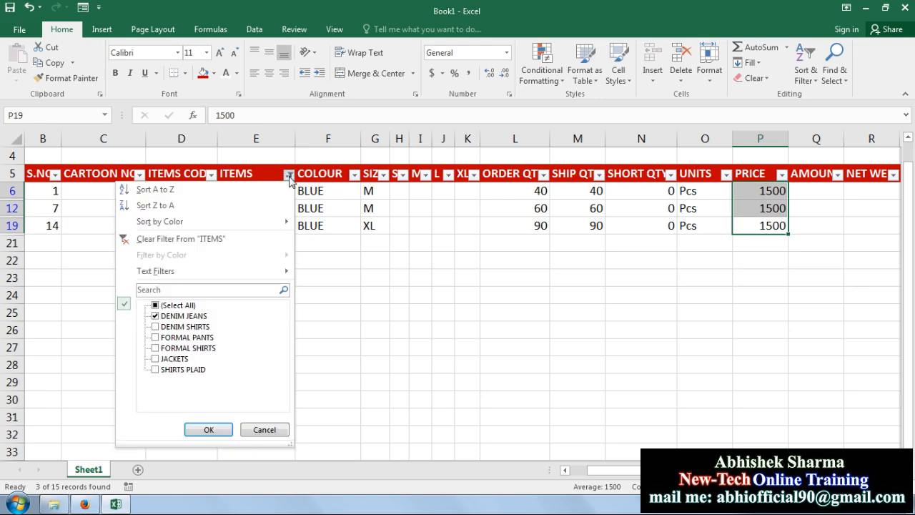
left_click(158, 318)
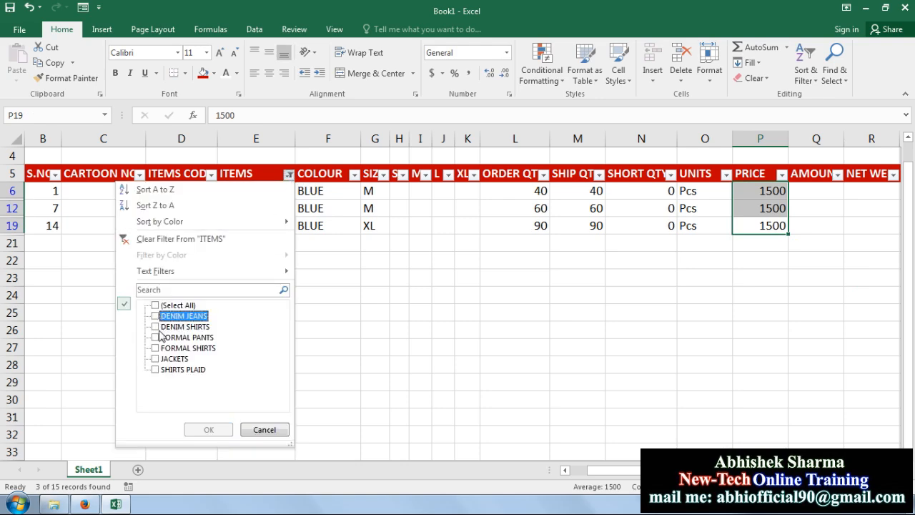
left_click(155, 328)
left_click(215, 431)
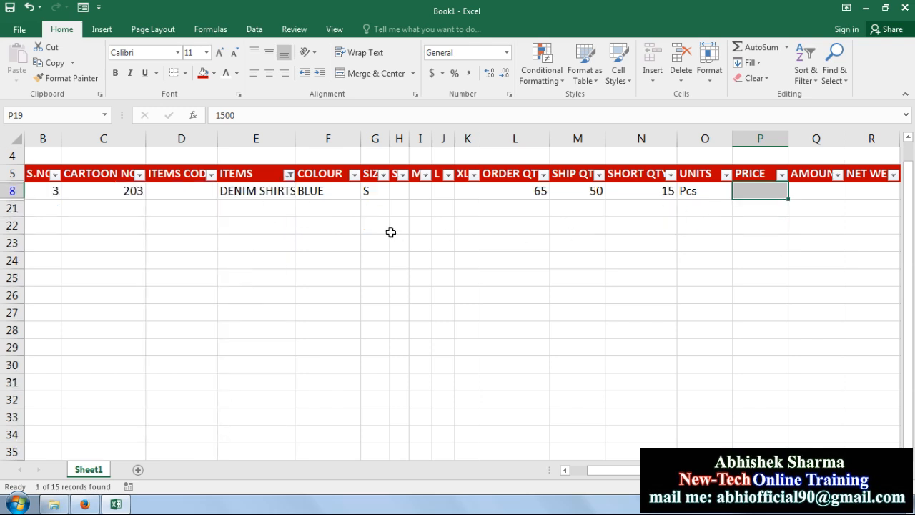
Step: Enter the price 1200 for the denim shirts record in P8
type("12")
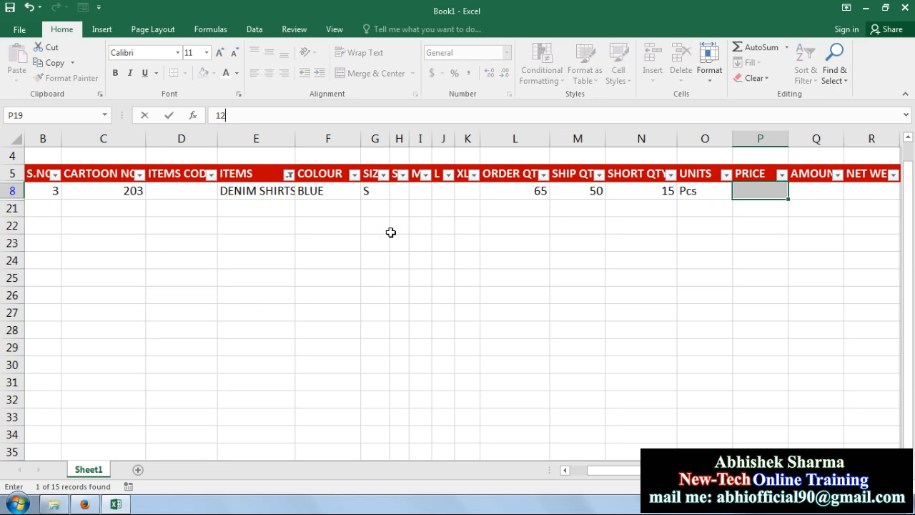
left_click(778, 189)
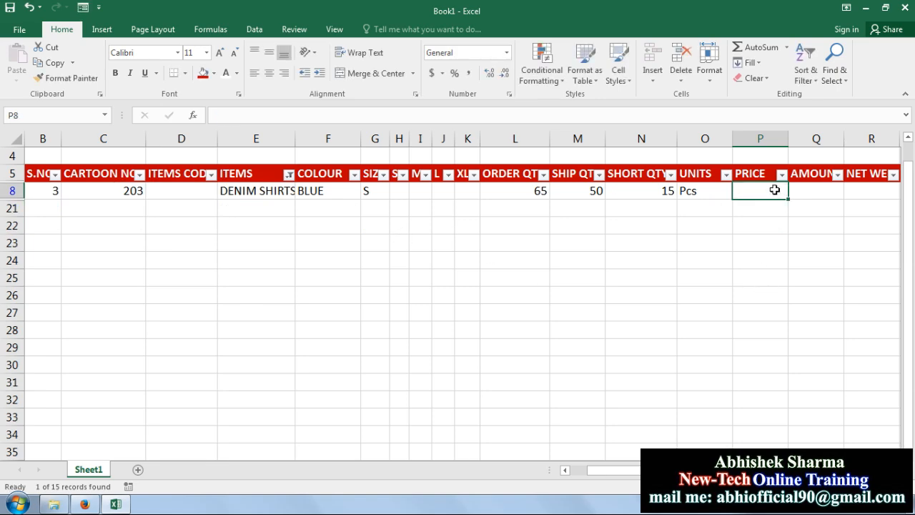
type("1200")
left_click(579, 260)
left_click(444, 311)
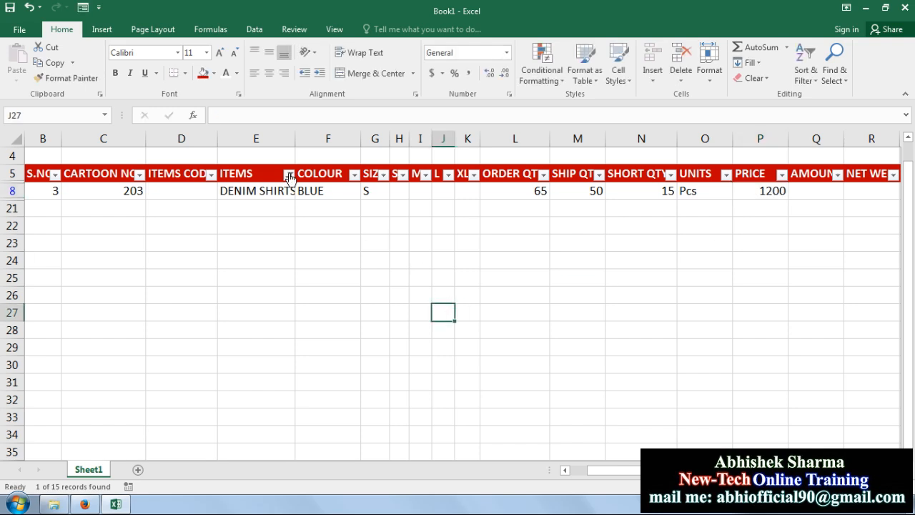
Step: Change the ITEMS filter from denim shirts to FORMAL PANTS only
left_click(289, 174)
left_click(163, 326)
left_click(163, 336)
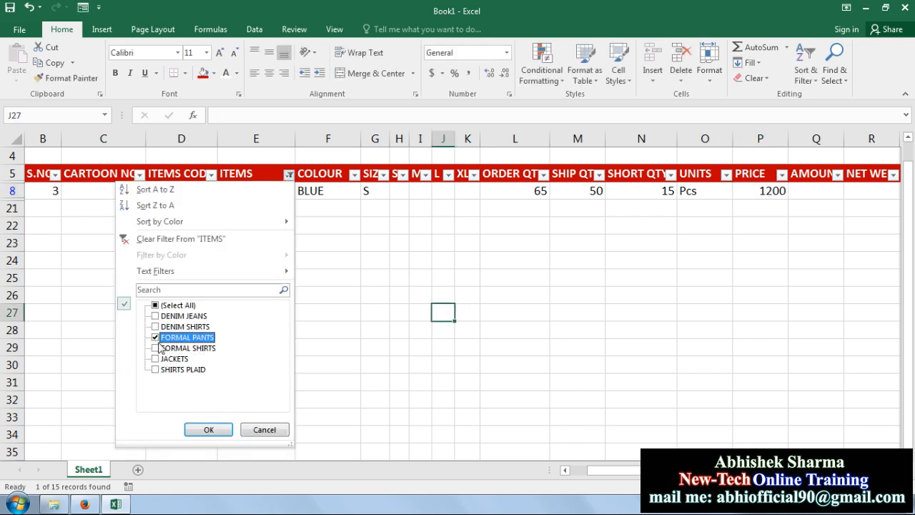
left_click(209, 429)
Step: Enter the price 1800 in P10 and fill it down the visible formal pants rows to P15
left_click(741, 190)
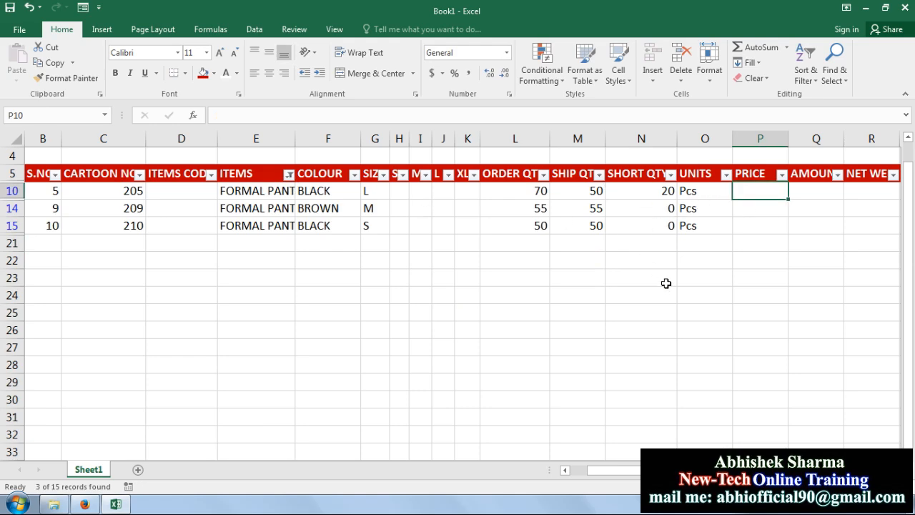
type("1800")
key("Return")
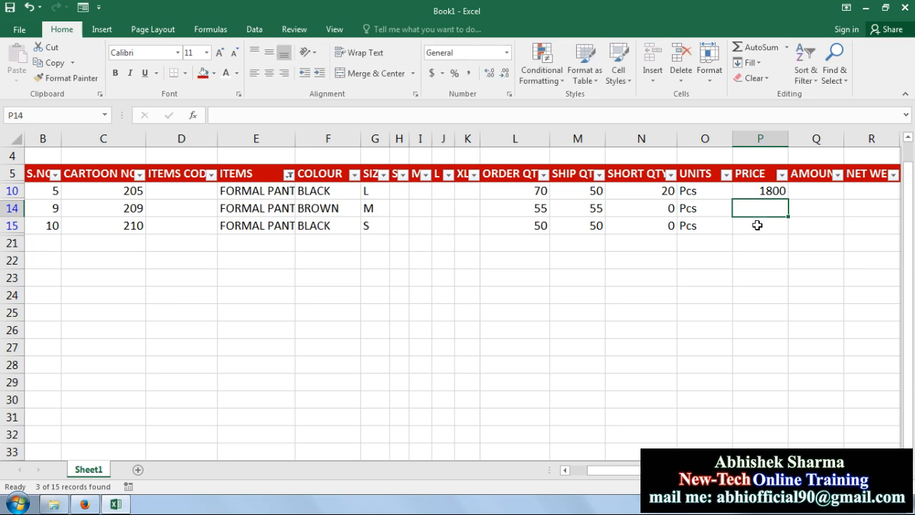
left_click_drag(757, 225, 757, 196)
key("ctrl+d")
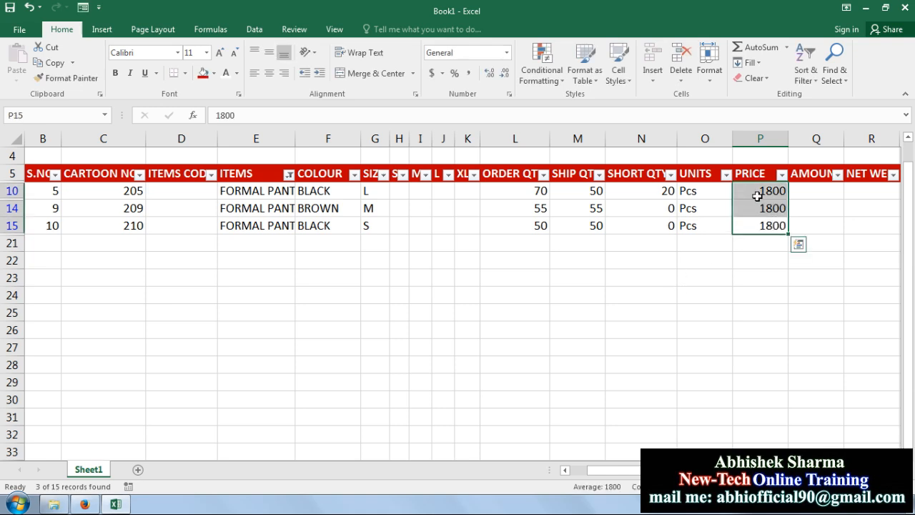
Step: Change the ITEMS filter from formal pants to FORMAL SHIRTS only
left_click(288, 175)
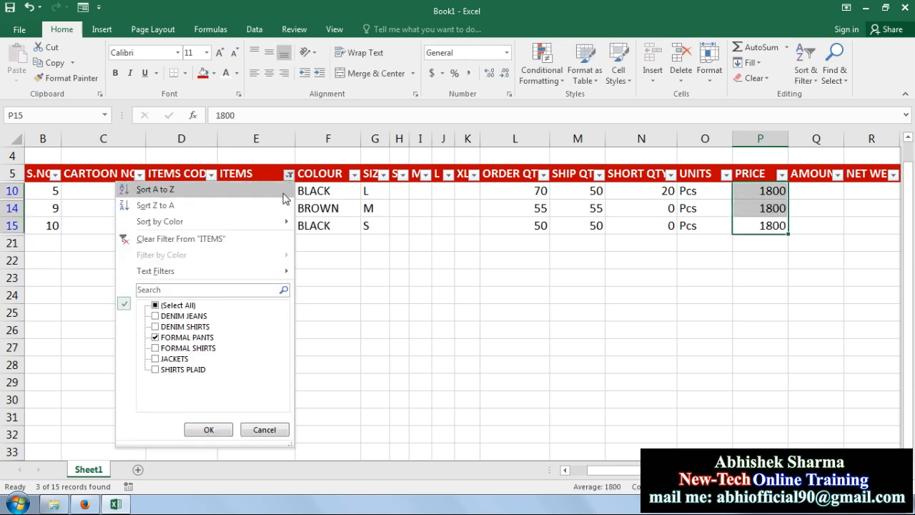
left_click(156, 337)
left_click(156, 348)
left_click(208, 429)
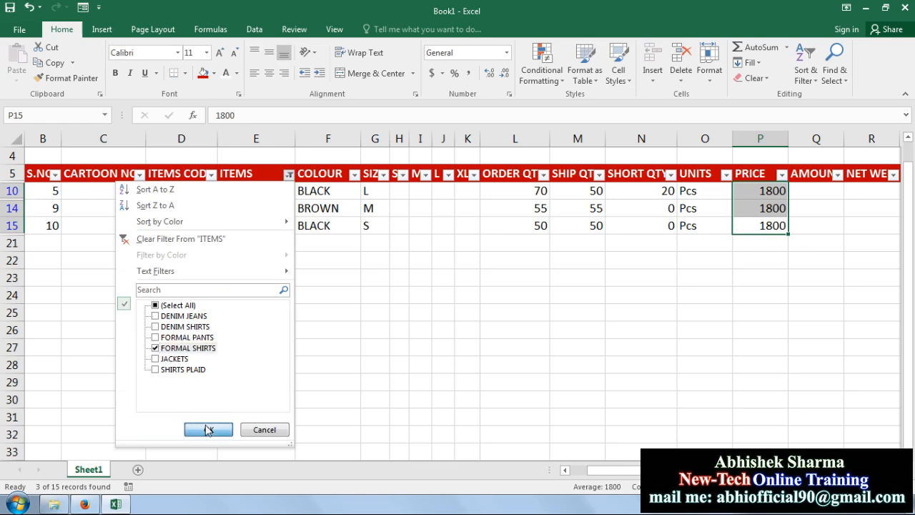
Step: Enter the price 1550 in P16 and fill it down the formal shirts rows to P18
left_click(760, 191)
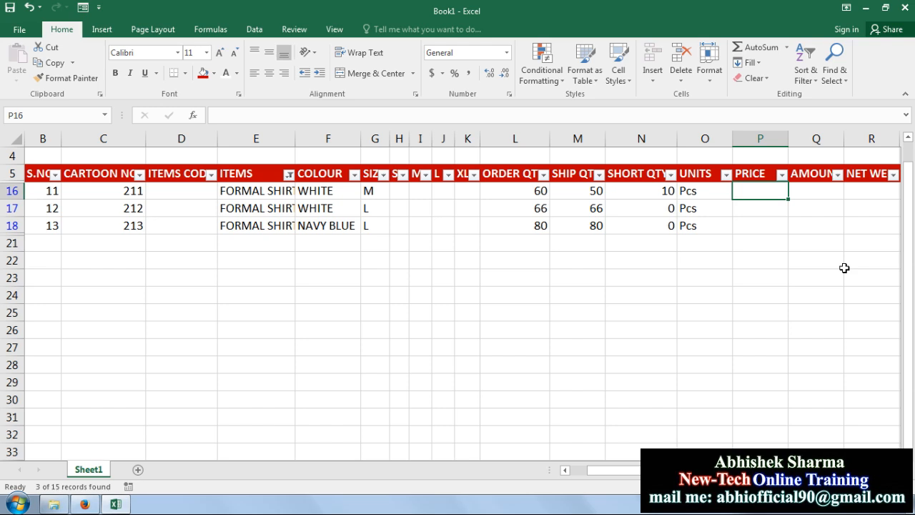
type("155")
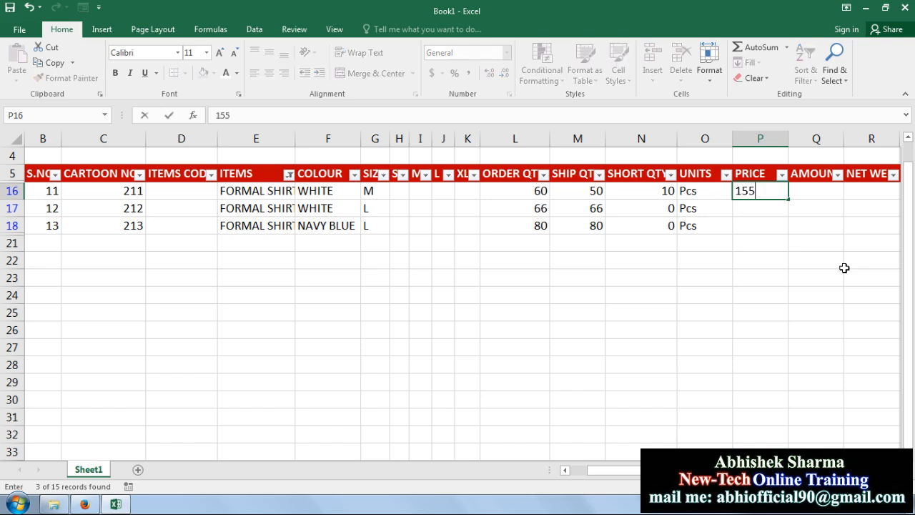
type("0")
key("Return")
left_click_drag(774, 221, 767, 195)
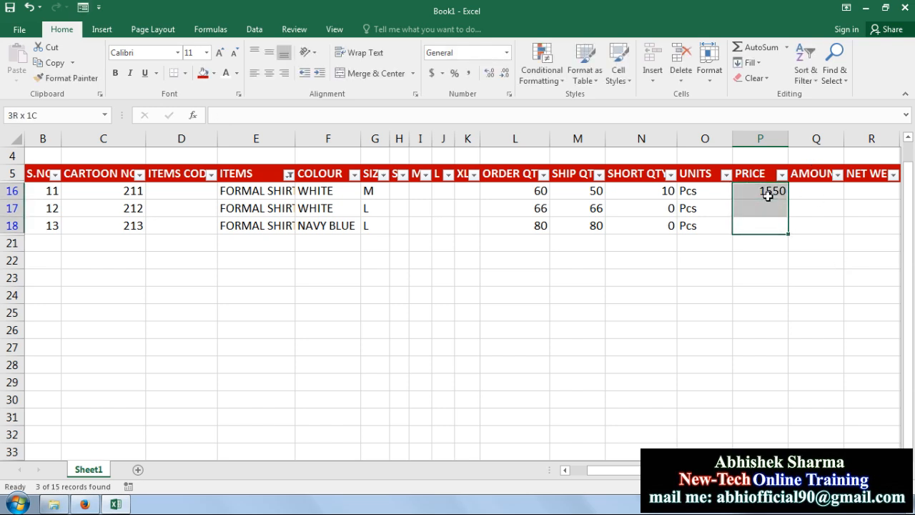
key("ctrl+d")
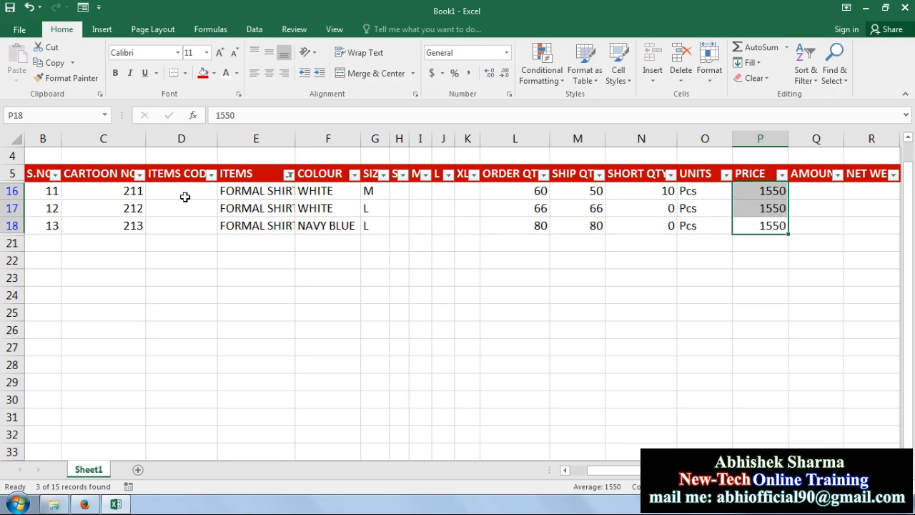
Step: Change the ITEMS filter from formal shirts to JACKETS only
left_click(289, 174)
left_click(154, 348)
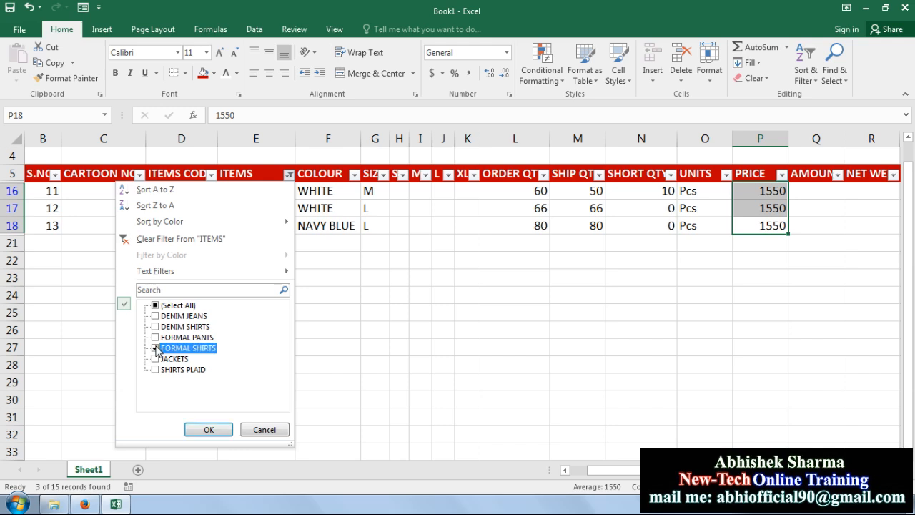
left_click(154, 358)
left_click(207, 432)
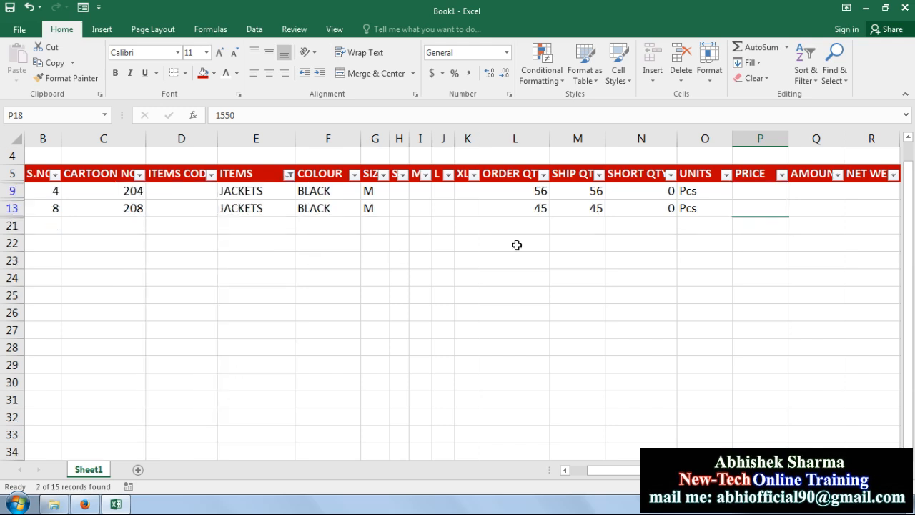
Step: Enter the price 2000 in P9 and fill it down to the other jackets record in P13
type("2000")
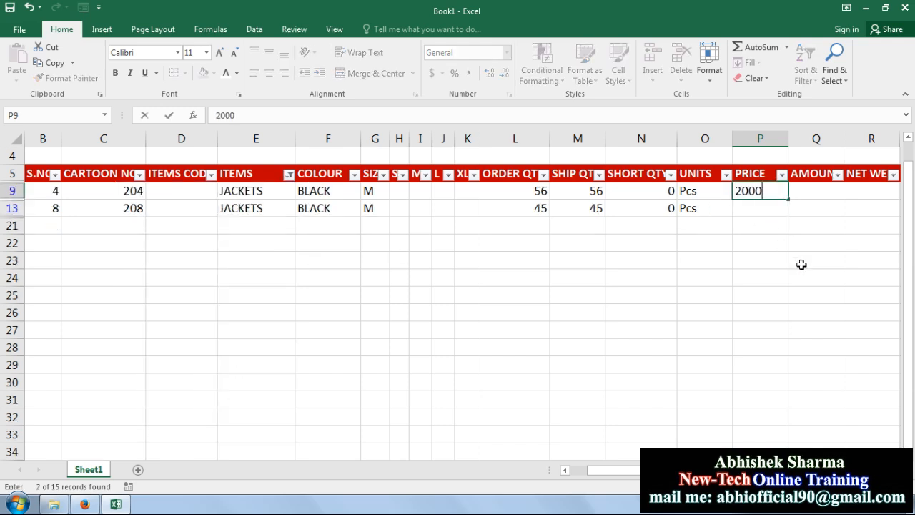
key("Return")
left_click_drag(760, 191, 767, 202)
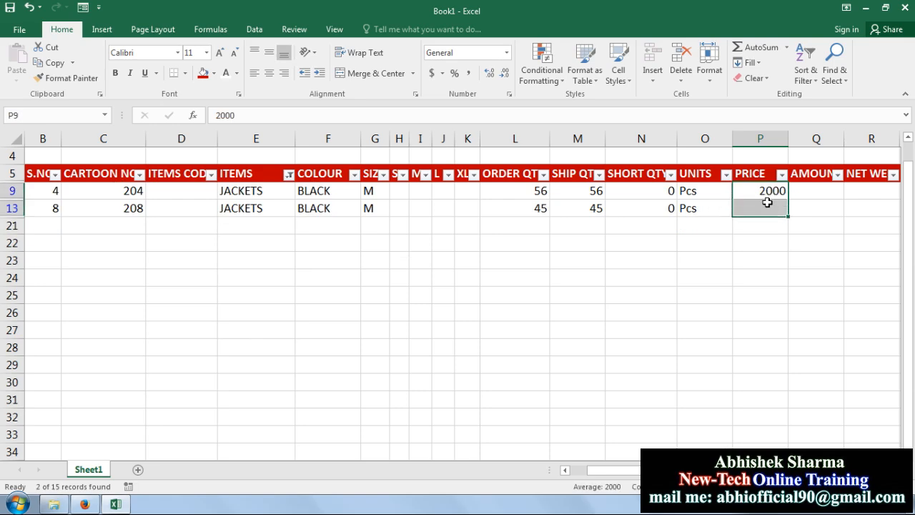
key("ctrl+d")
Step: Change the ITEMS filter from jackets to SHIRTS PLAID only
left_click(295, 180)
left_click(289, 174)
left_click(182, 359)
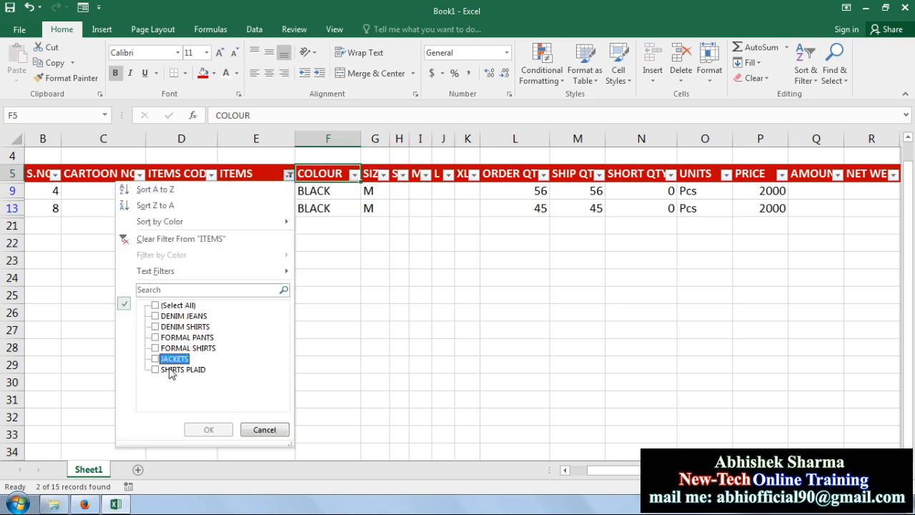
left_click(182, 369)
left_click(209, 429)
Step: Enter the price 1250 in P7 and fill it down the visible plaid shirts rows to P20
left_click(759, 193)
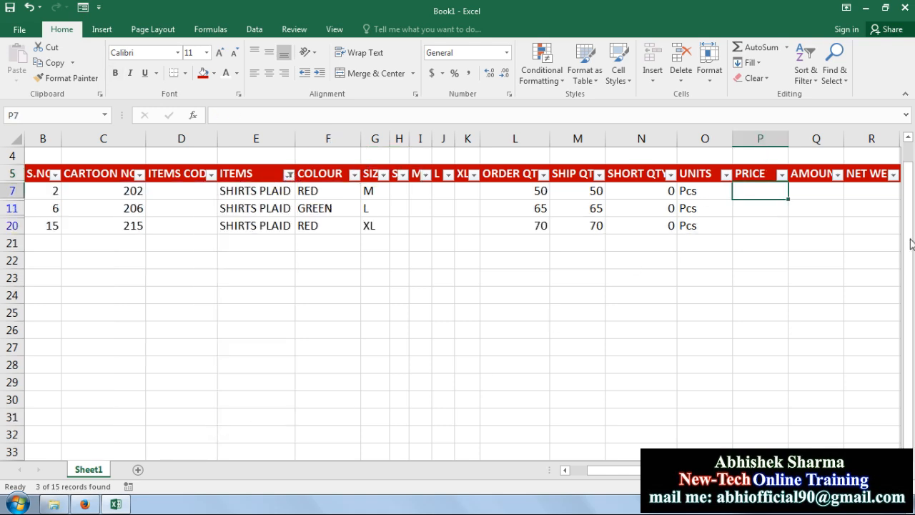
type("1250")
key("Return")
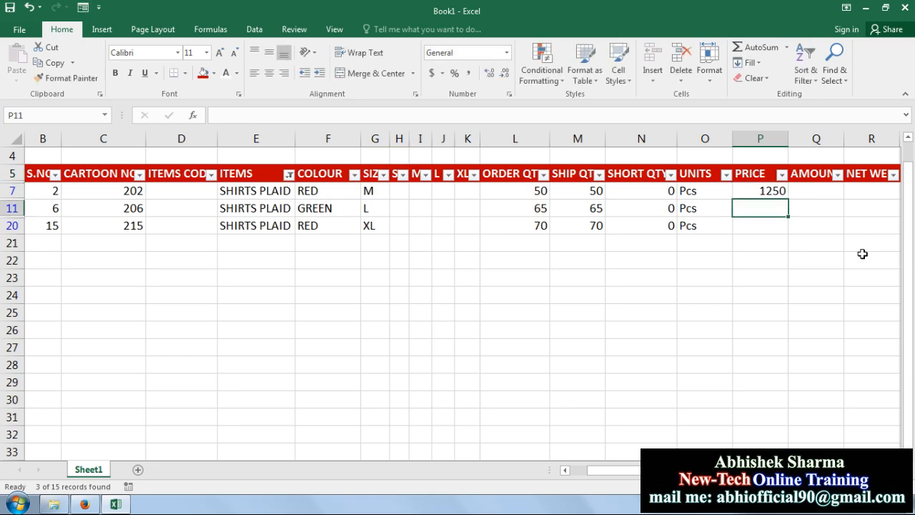
left_click_drag(774, 231, 772, 194)
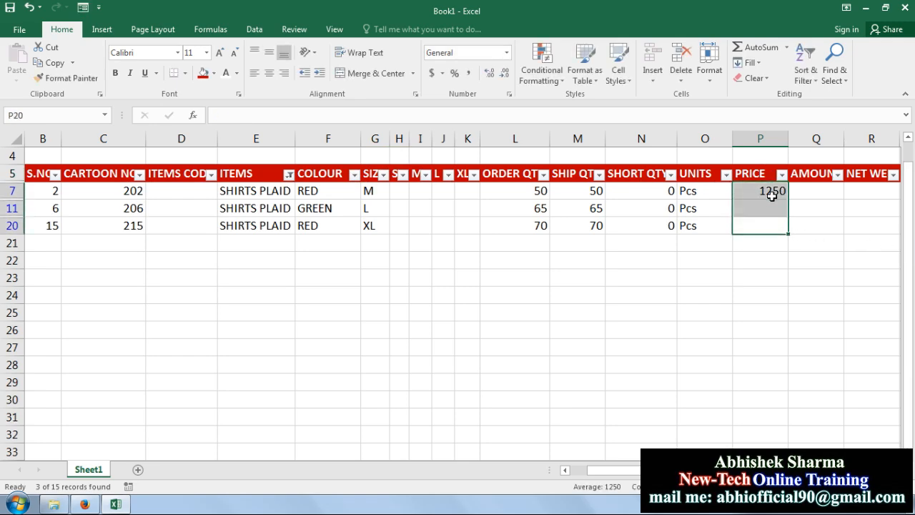
key("ctrl+d")
Step: Reset the ITEMS filter to select all items so every record is shown
left_click(289, 176)
left_click(171, 306)
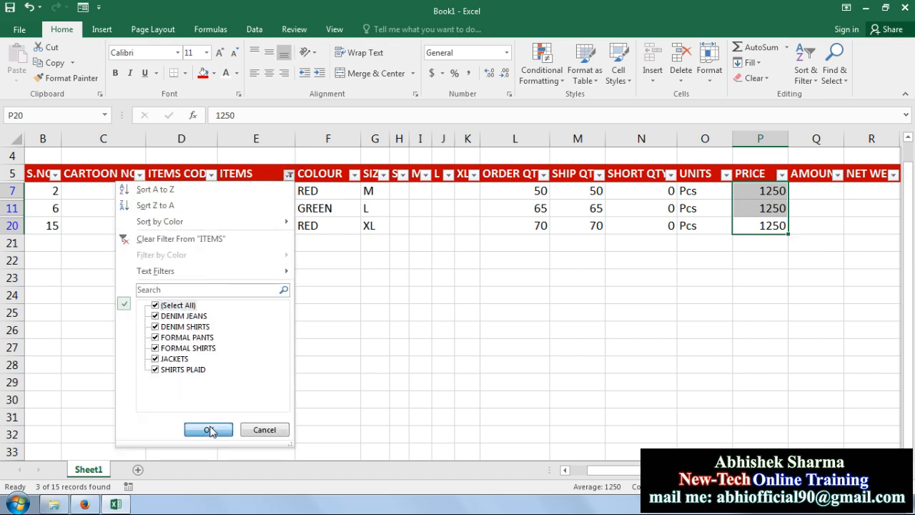
left_click(209, 429)
Step: Check the prices entered across the denim jeans, jackets and plaid shirts records
left_click_drag(264, 191, 750, 192)
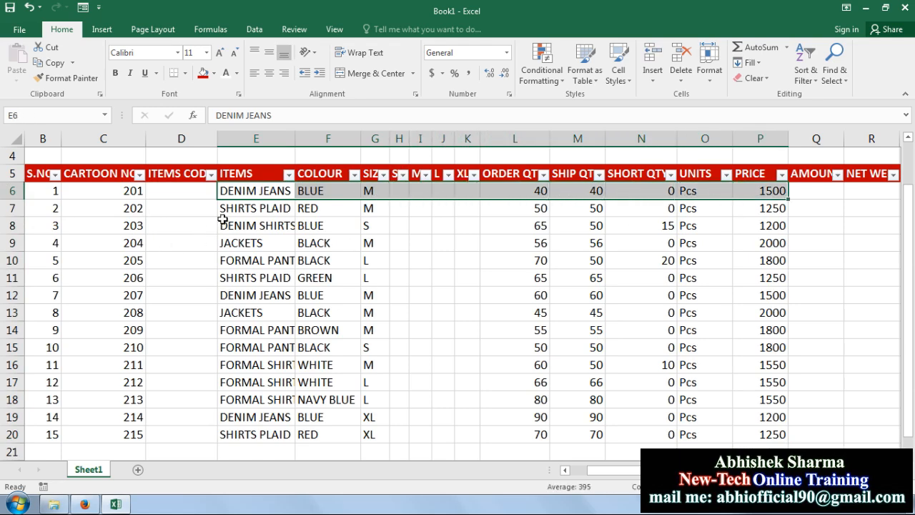
left_click_drag(241, 293, 757, 296)
left_click(268, 244)
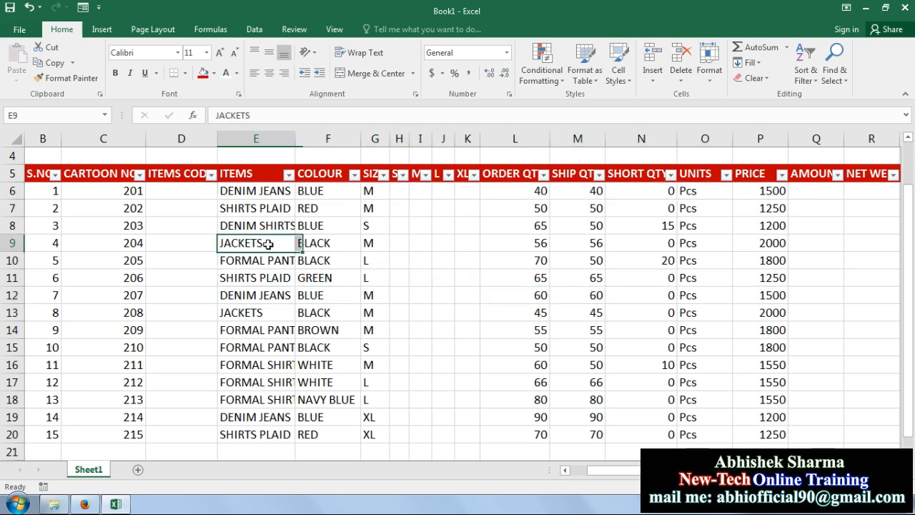
left_click_drag(268, 244, 757, 246)
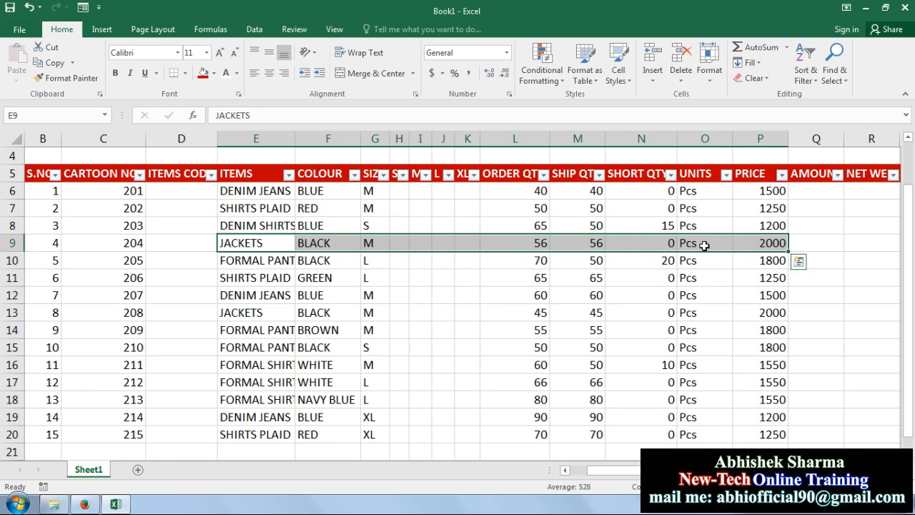
left_click_drag(255, 312, 738, 311)
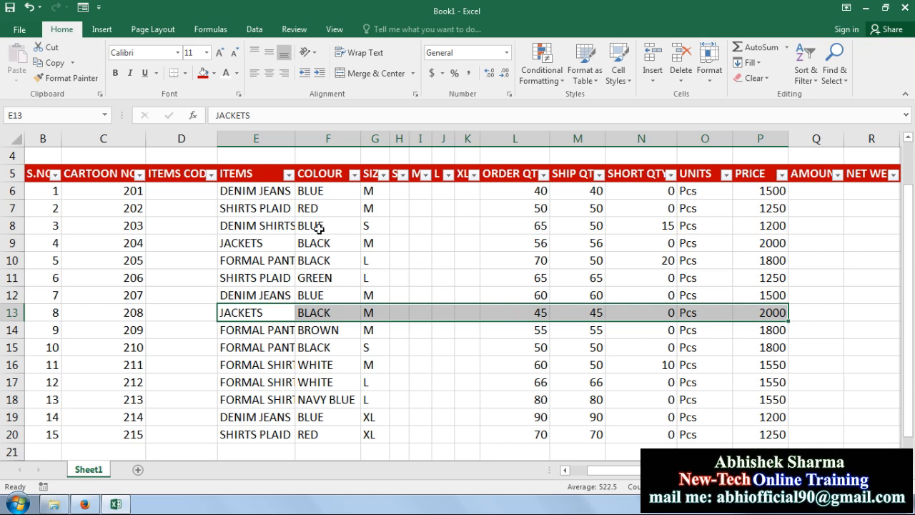
left_click_drag(276, 210, 767, 210)
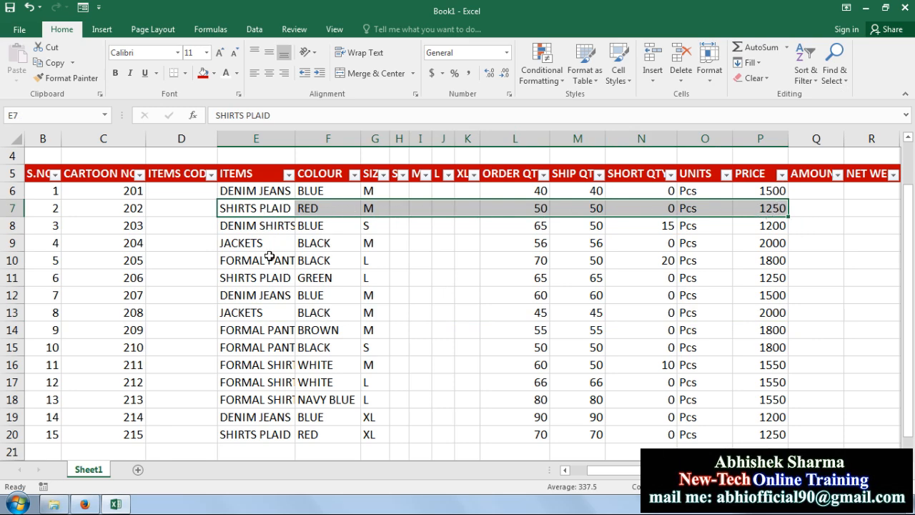
left_click_drag(269, 276, 765, 288)
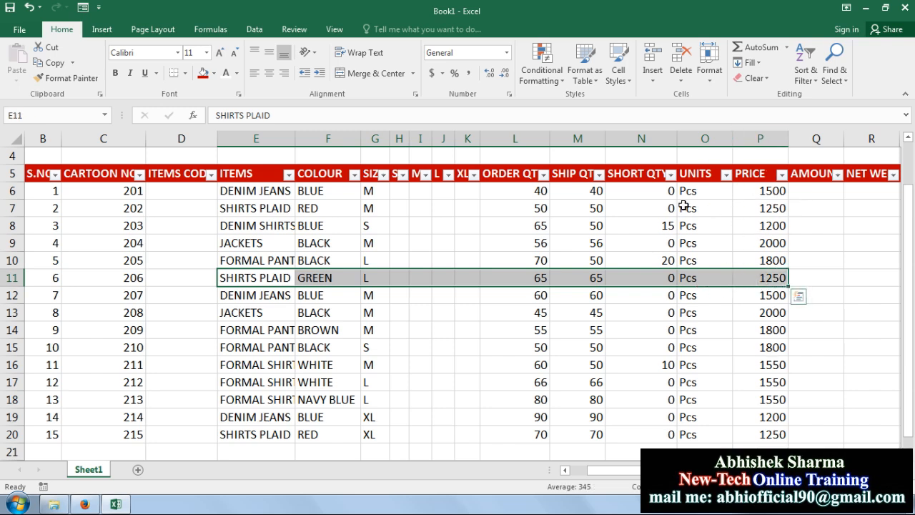
Step: Turn off filtering for the packing list header row
left_click(802, 86)
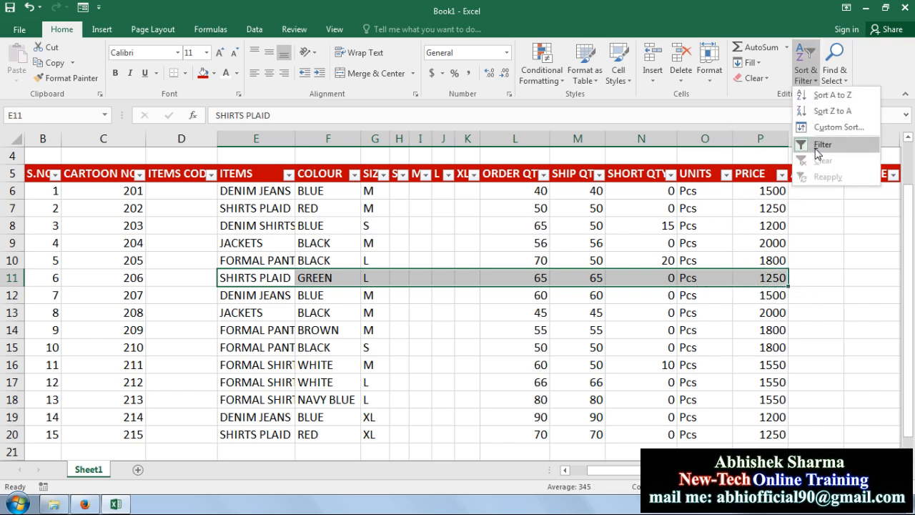
left_click(815, 143)
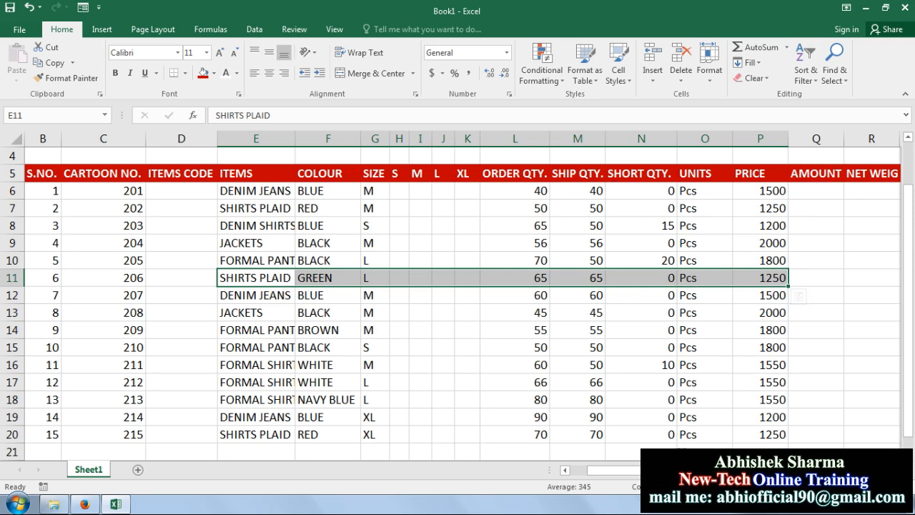
Step: Calculate the first record's amount in Q6 as ship quantity times price with =M6*P6
left_click_drag(607, 470, 629, 469)
left_click(698, 191)
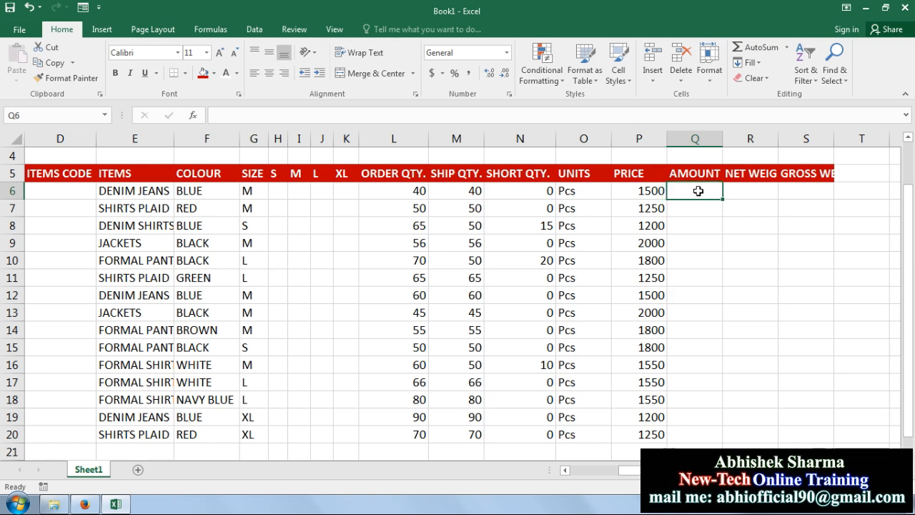
type("=")
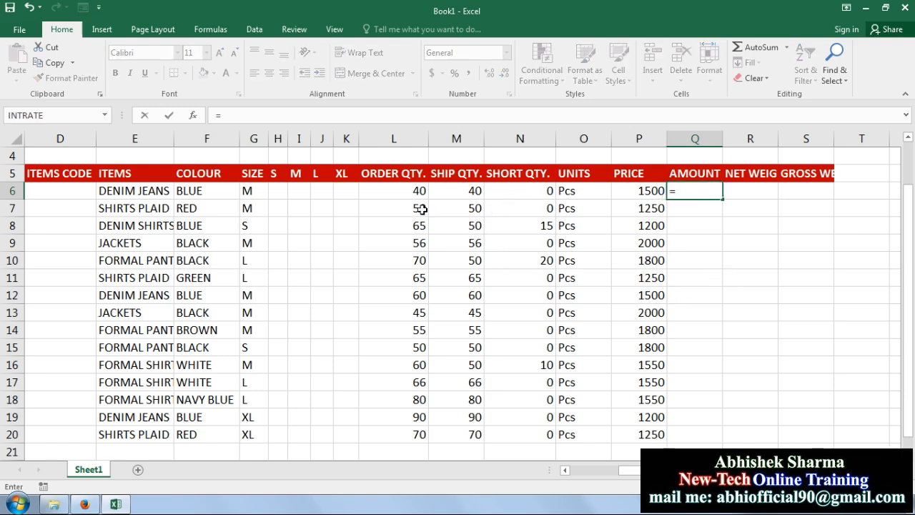
left_click(462, 194)
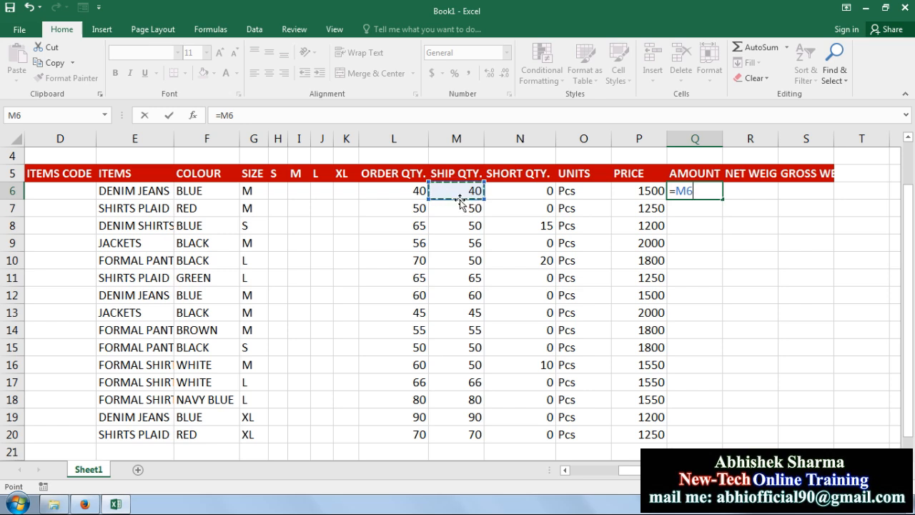
type("*")
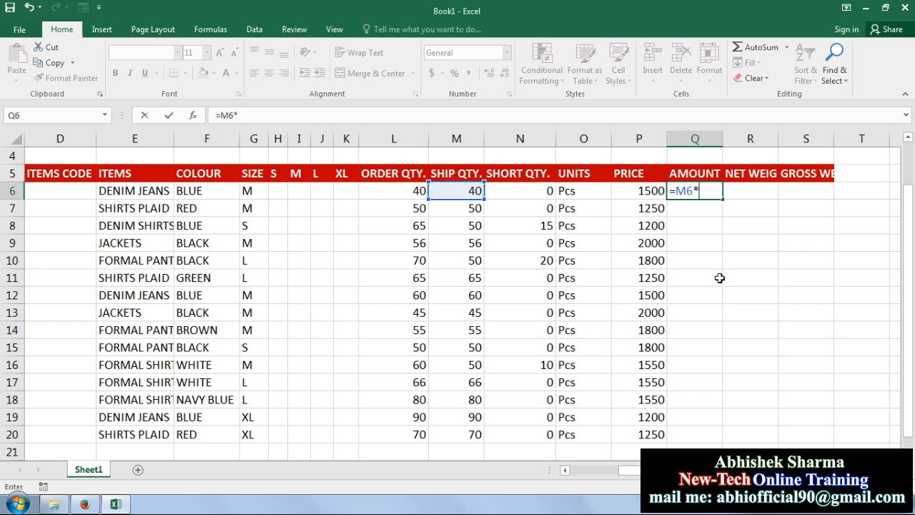
left_click(638, 193)
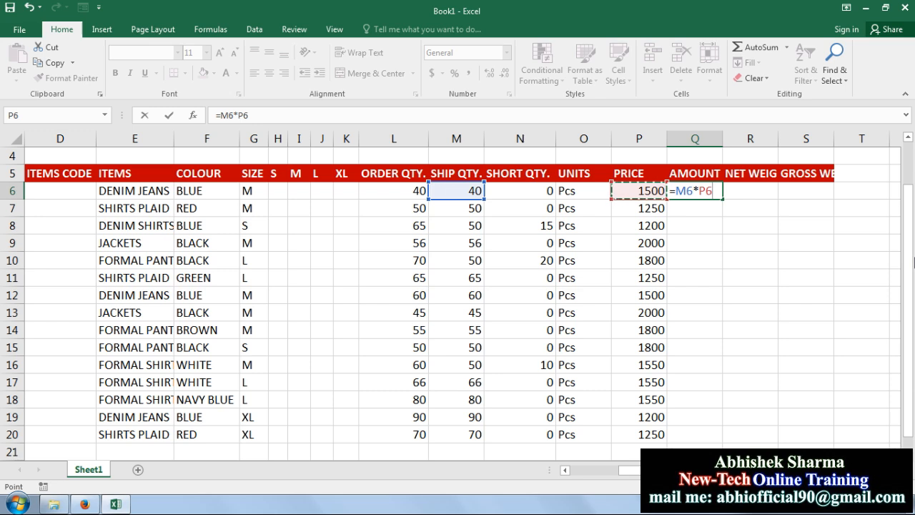
key("Return")
Step: Enter =M7*P7 in Q7 and fill the AMOUNT formulas from Q6:Q7 down to Q20
type("=")
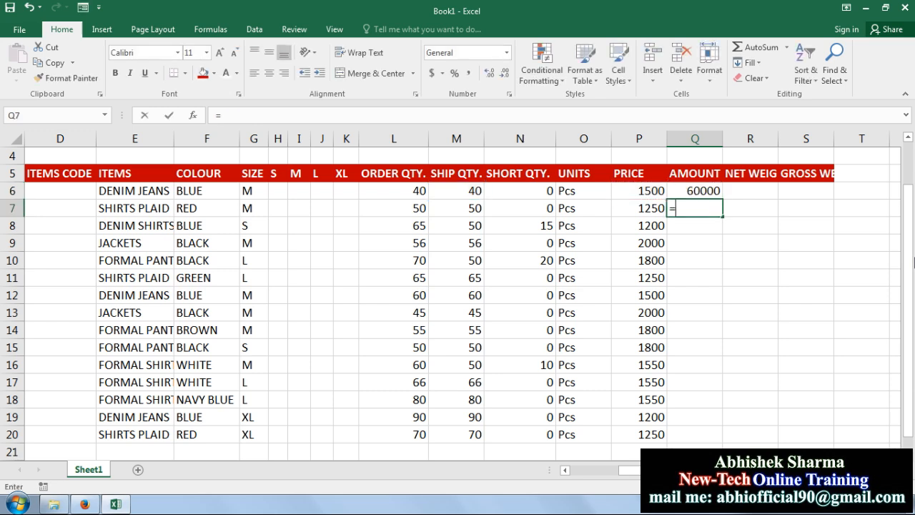
left_click(466, 208)
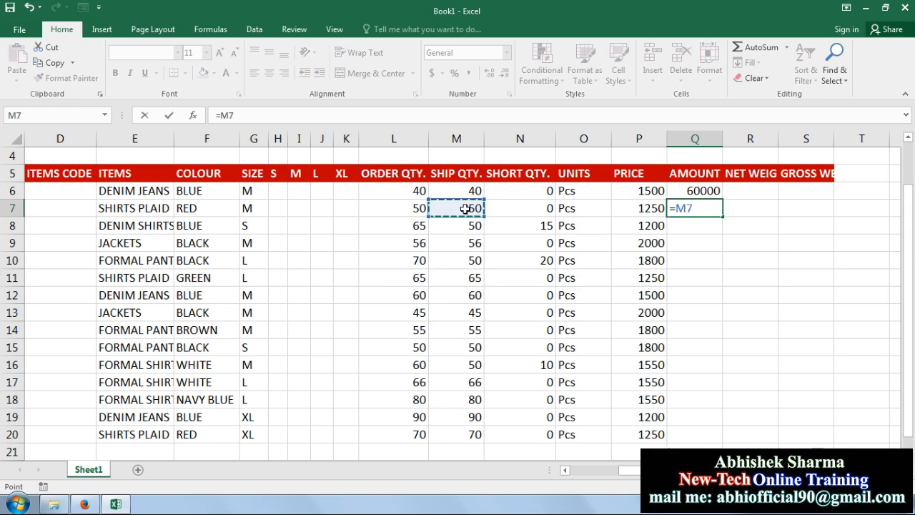
type("*")
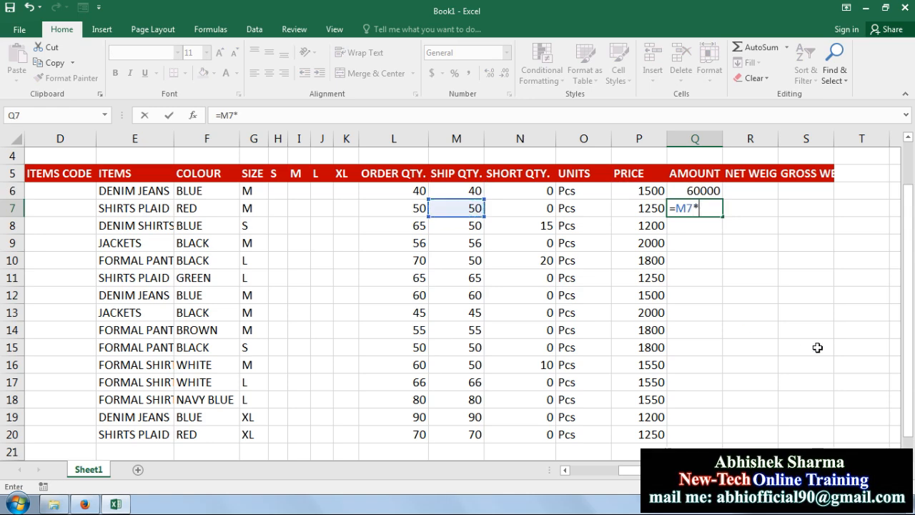
left_click(639, 207)
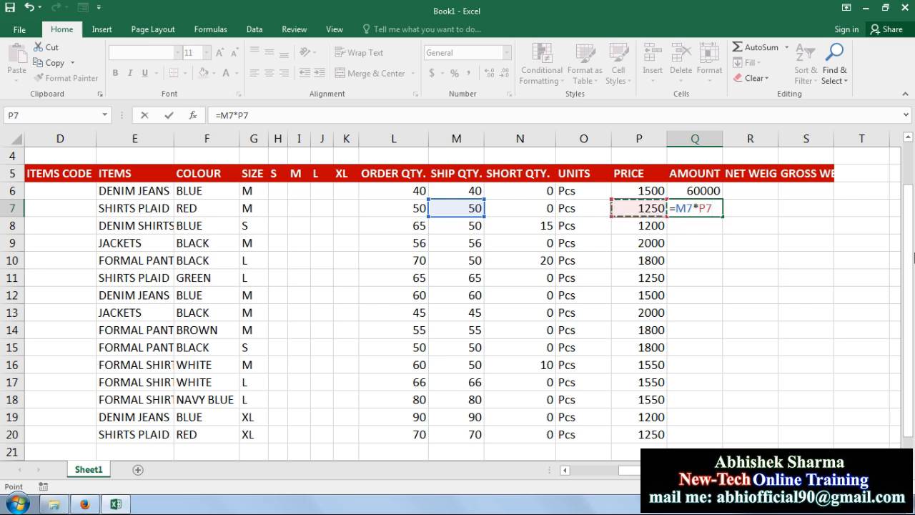
key("Return")
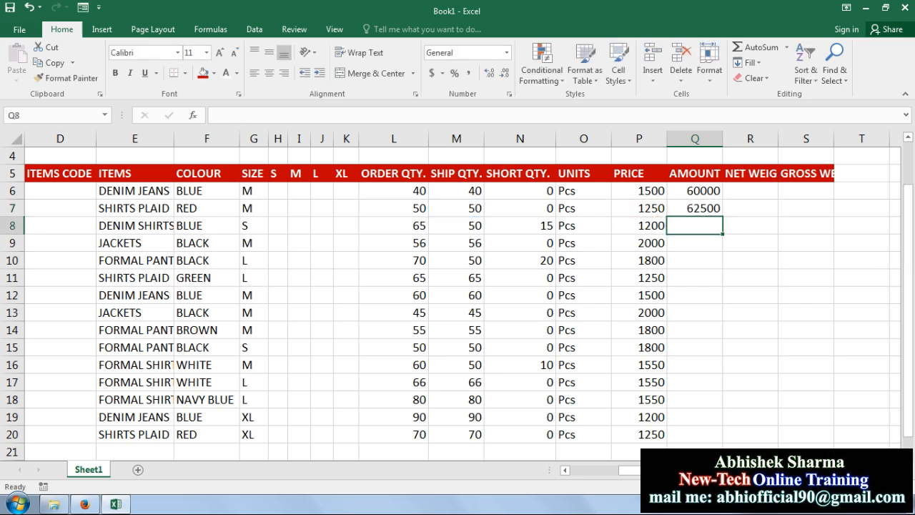
left_click_drag(709, 189, 708, 444)
left_click(778, 290)
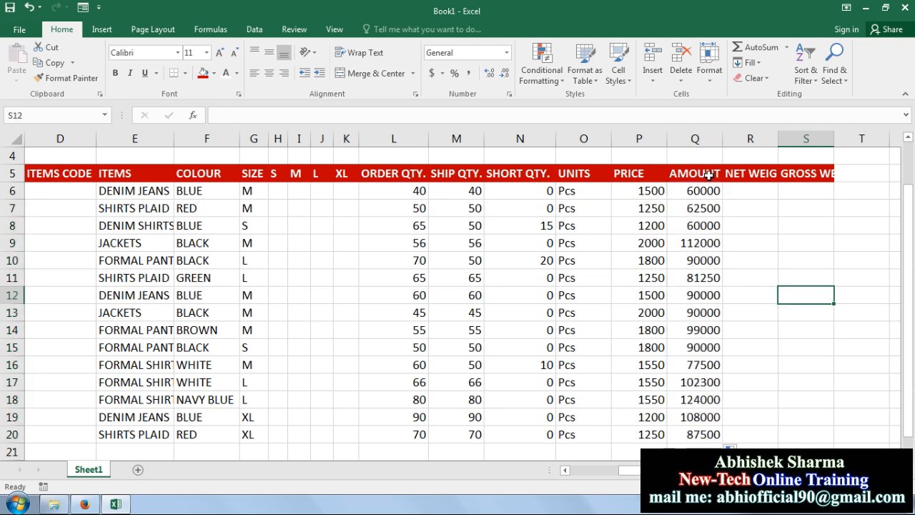
Step: Autofit the widths of the NET WEIGHT column R and the ITEMS column E to their contents
left_click(742, 193)
double_click(778, 136)
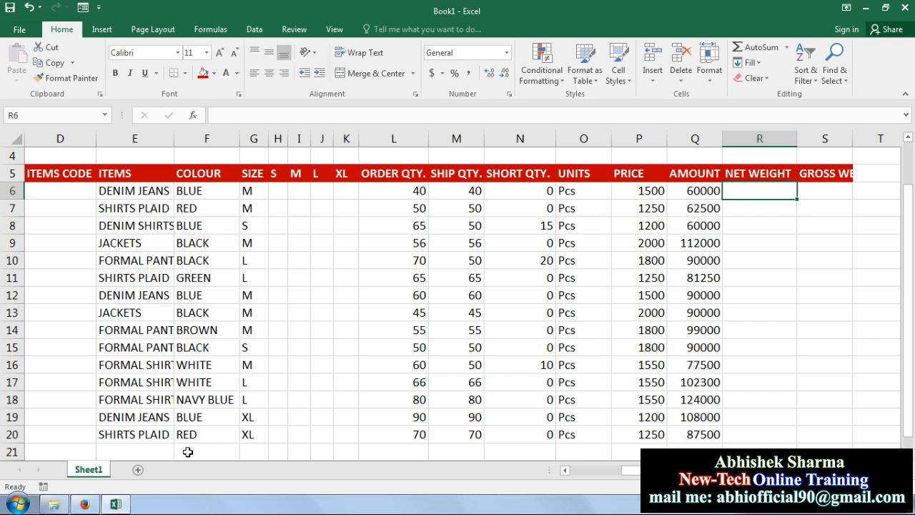
double_click(172, 143)
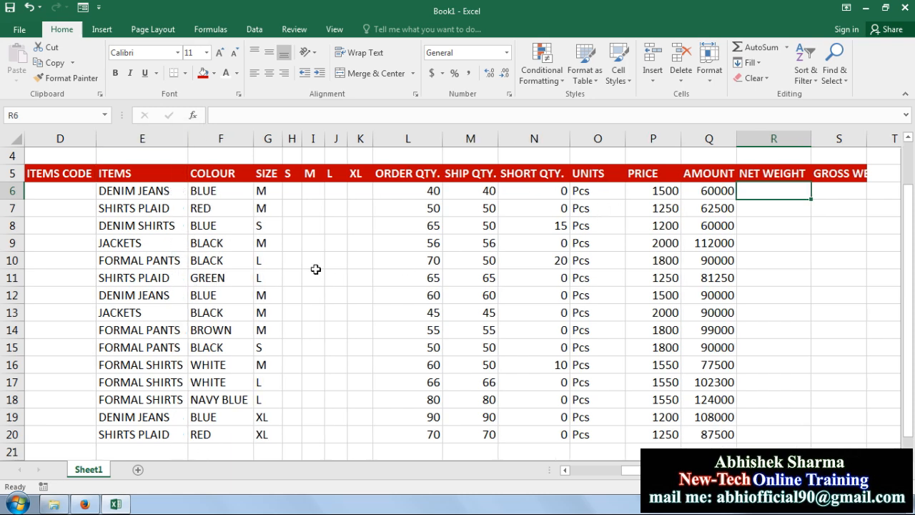
Step: Calculate the first record's net weight in R6 from the ship quantity with =M6*.40
type("=")
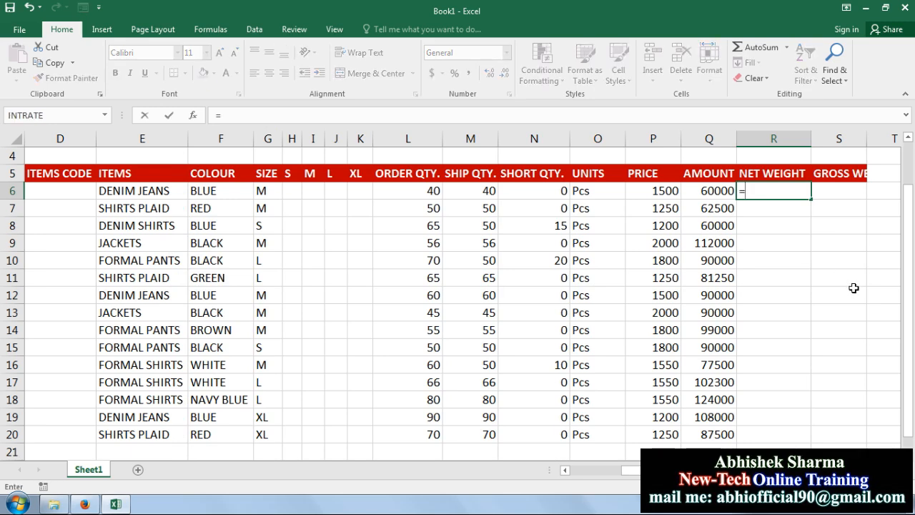
left_click(487, 190)
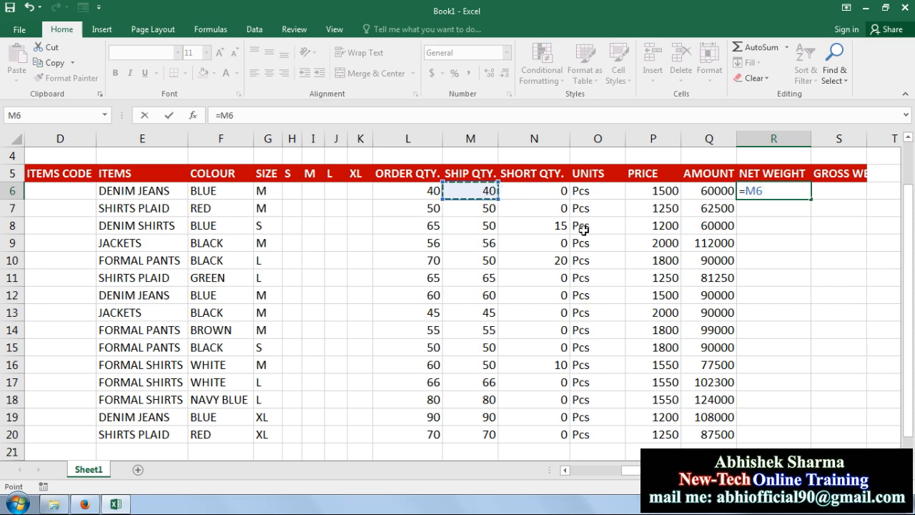
type("*")
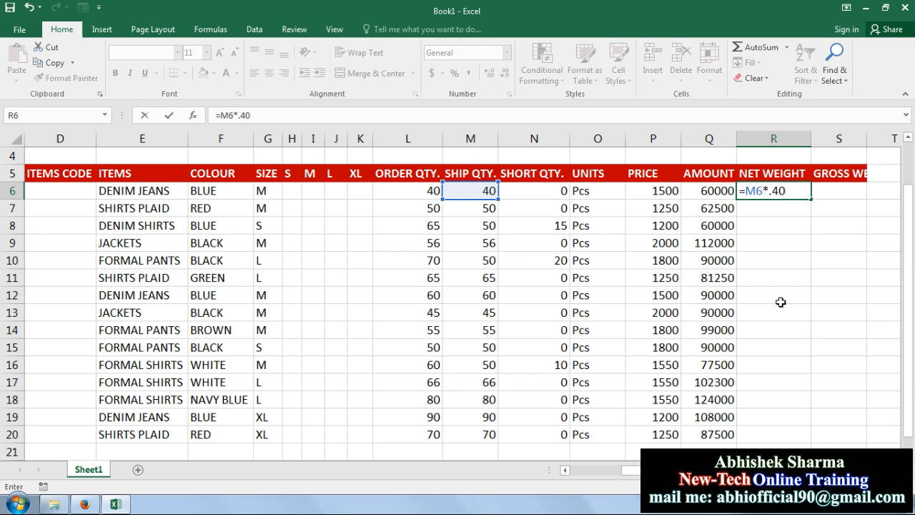
key("Return")
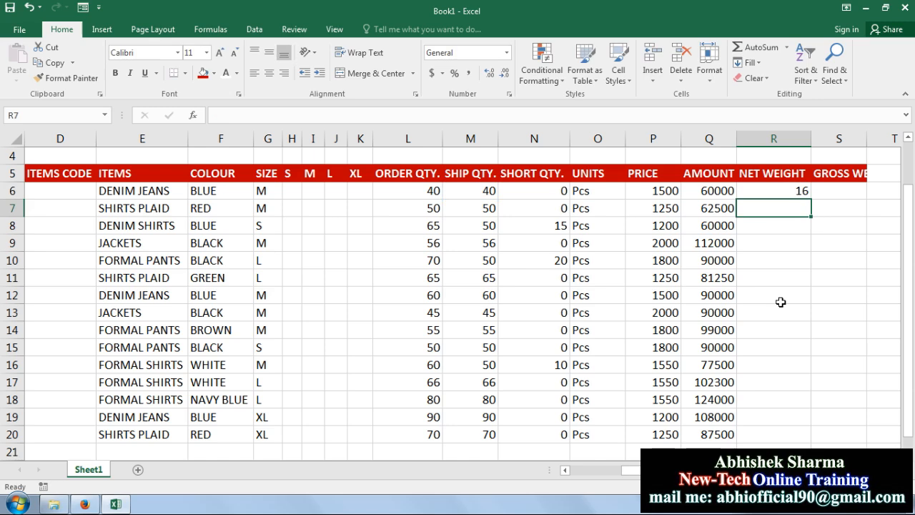
Step: Enter a separate net weight formula based on M7 in R7 and fill both formulas from R6:R7 down to R20
type("=")
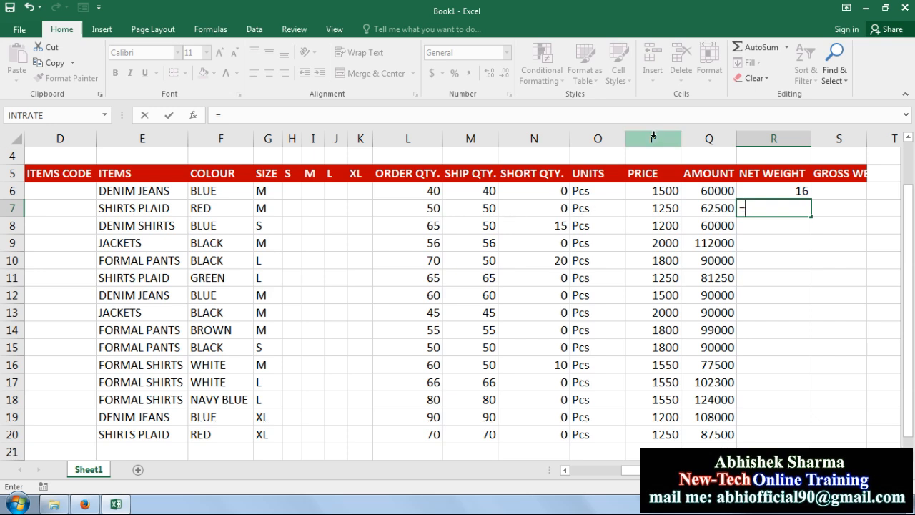
left_click(486, 208)
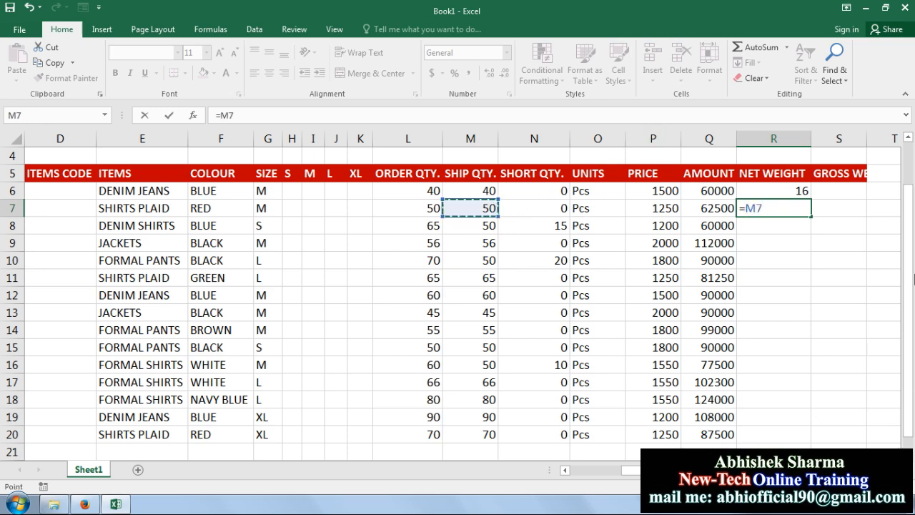
type("*")
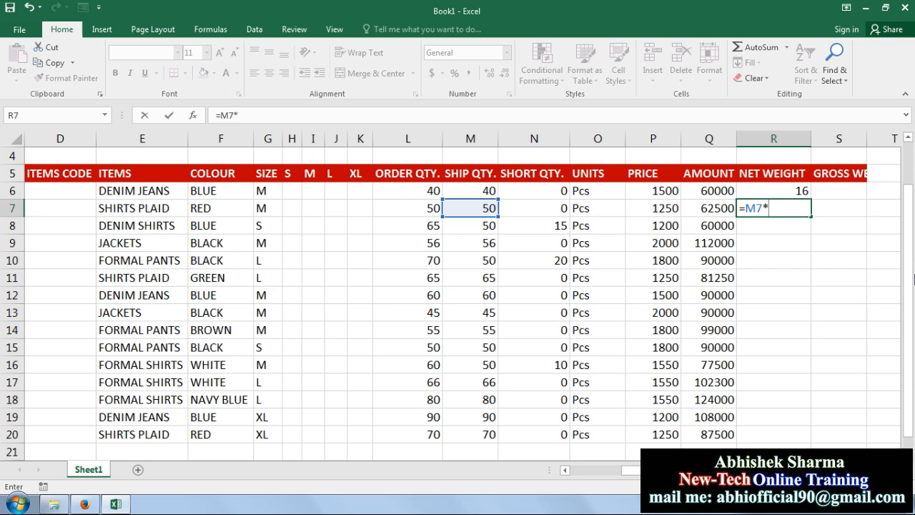
key("Return")
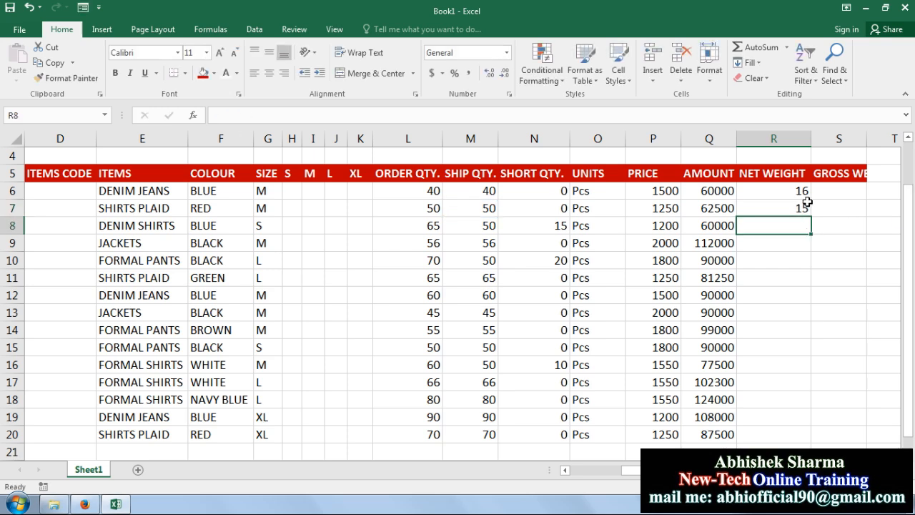
left_click_drag(808, 194, 796, 439)
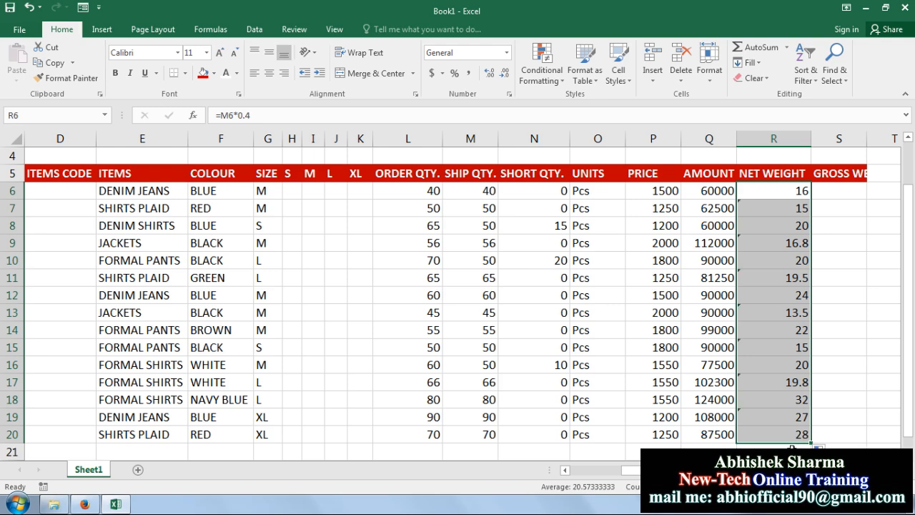
Step: Fill only the R6 formula =M6*0.4 down the NET WEIGHT column to R20 and check the formula in R9
left_click(784, 191)
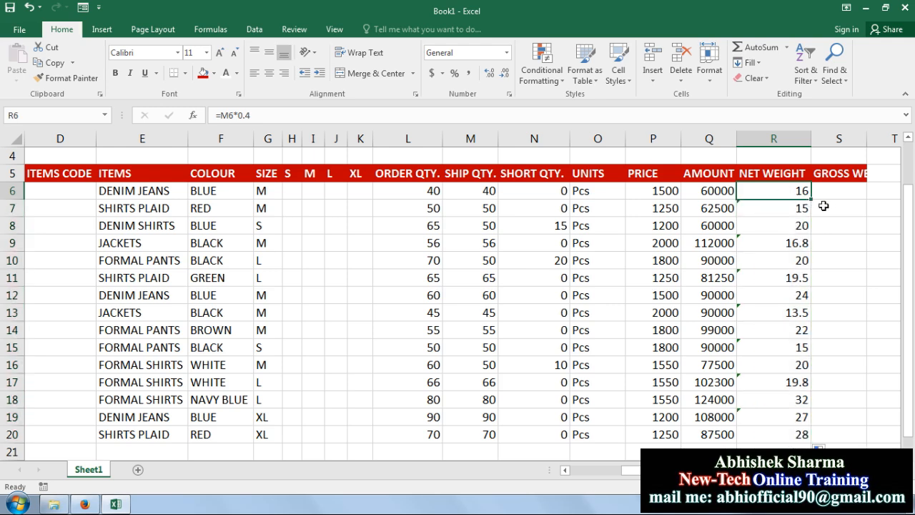
left_click_drag(813, 199, 807, 405)
scroll(802, 408, "up", 2)
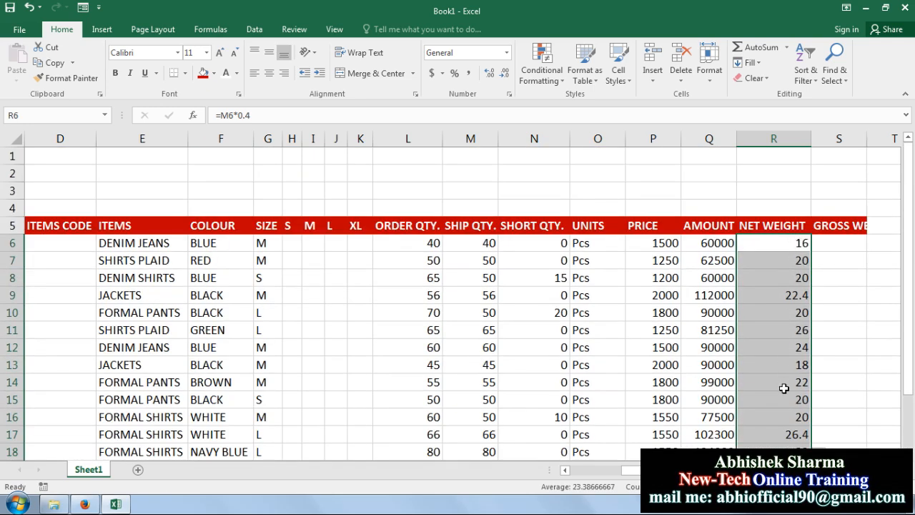
left_click(784, 295)
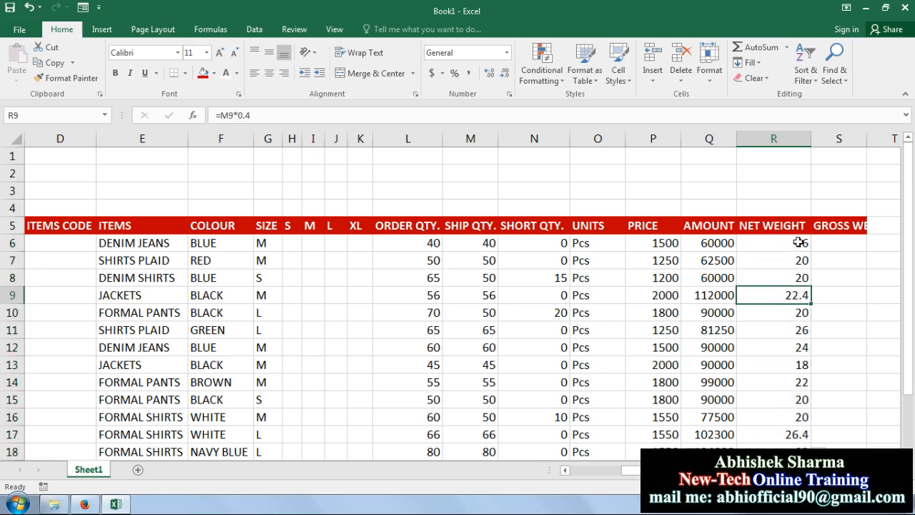
Step: Select S6 and autofit the GROSS WEIGHT column to its heading
left_click(839, 243)
double_click(867, 139)
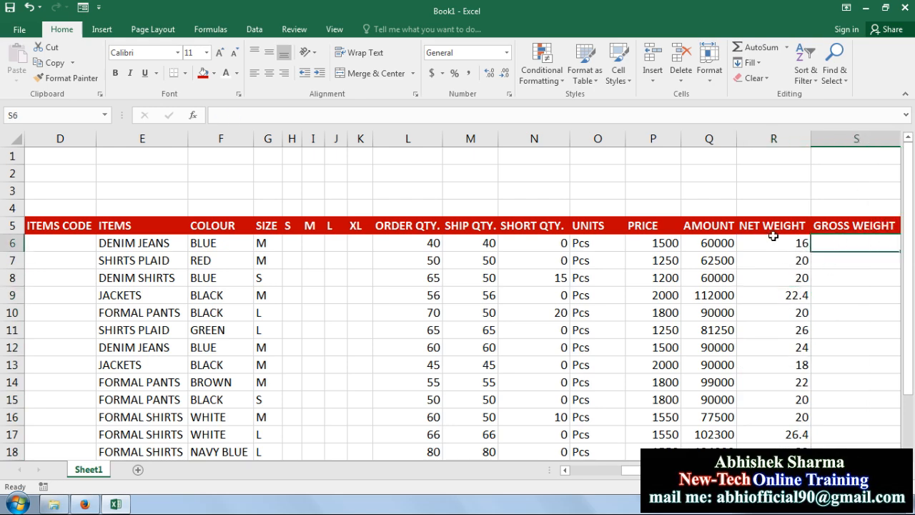
Step: Calculate the first record's gross weight in S6 from its net weight with =R6+3
scroll(788, 308, "right", 1)
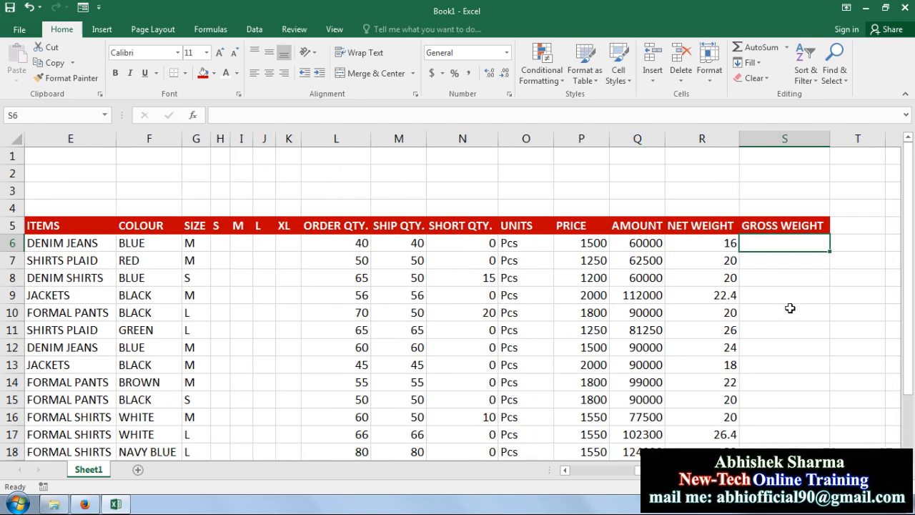
type("=")
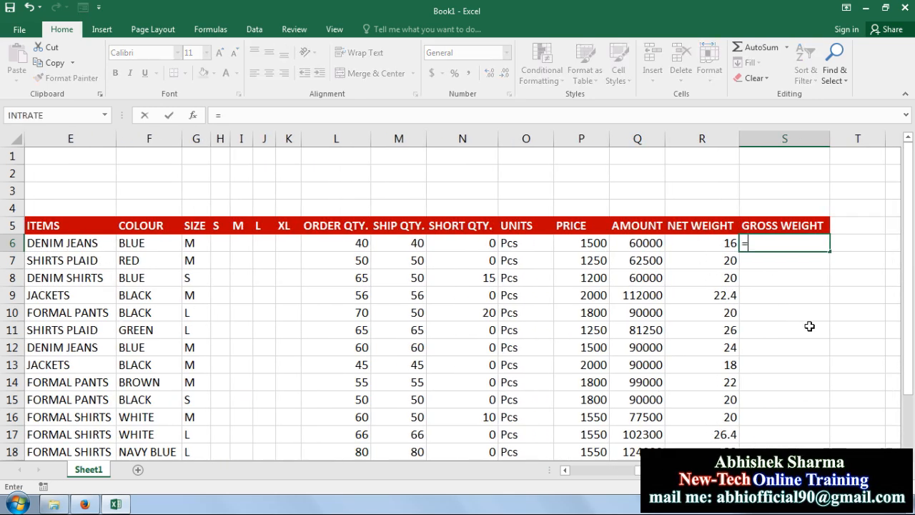
left_click(719, 247)
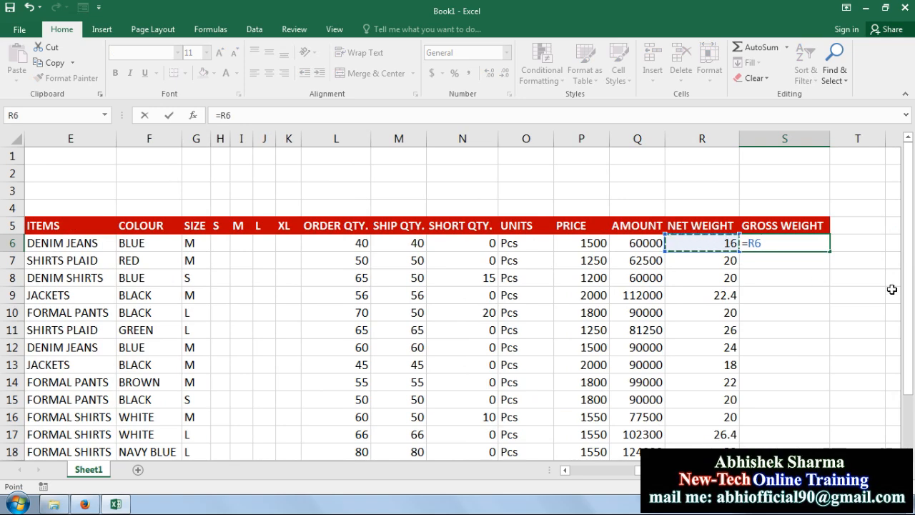
type("+3")
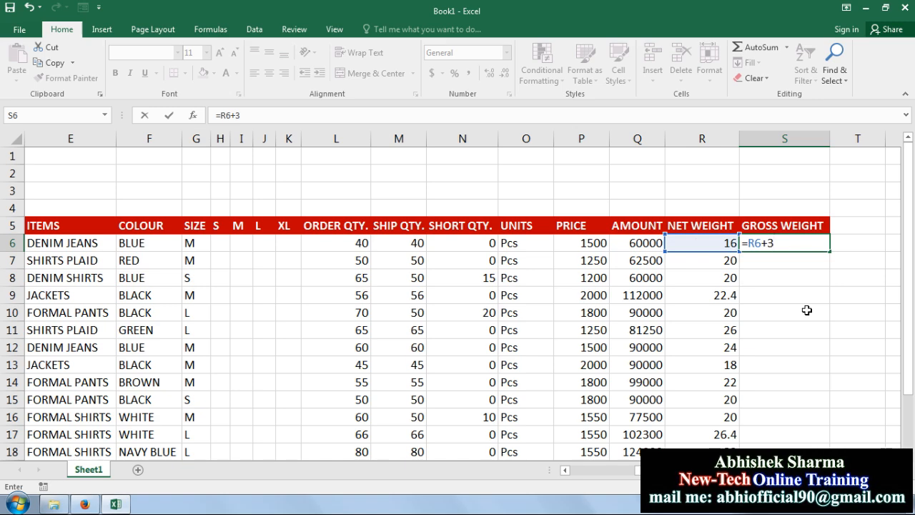
key("Return")
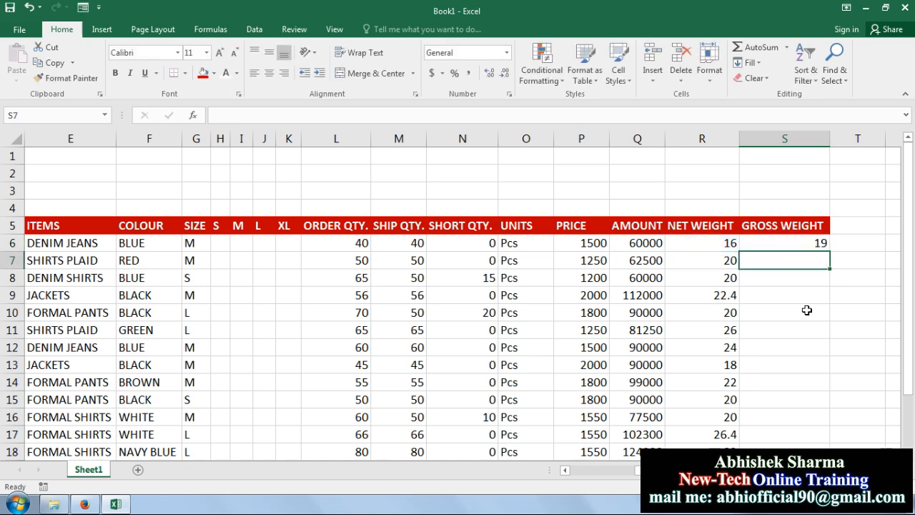
Step: Enter =R7+3 in S7 and fill the formulas from S6:S7 down the GROSS WEIGHT column to S20
type("=")
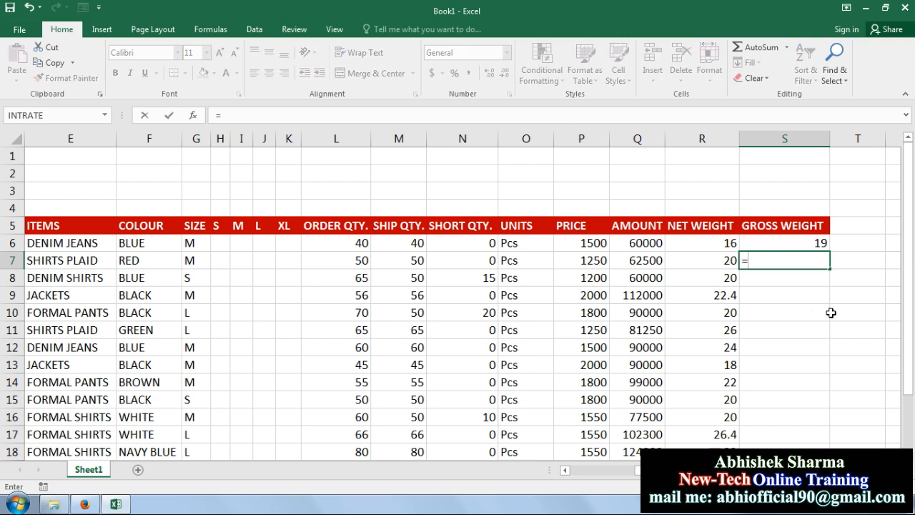
left_click(722, 261)
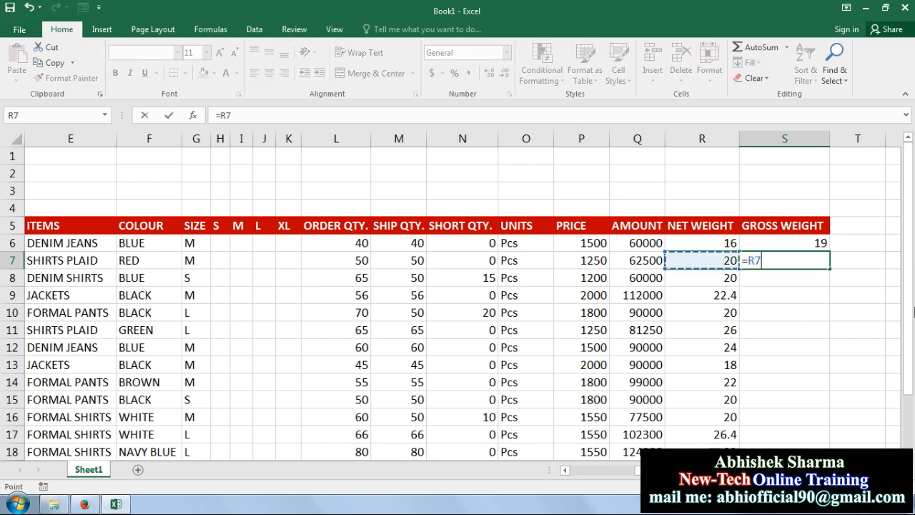
type("+3")
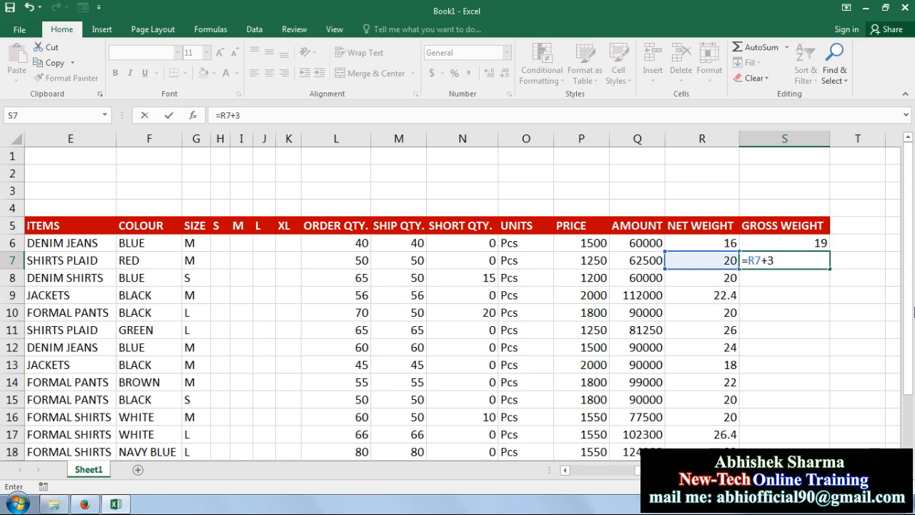
key("Return")
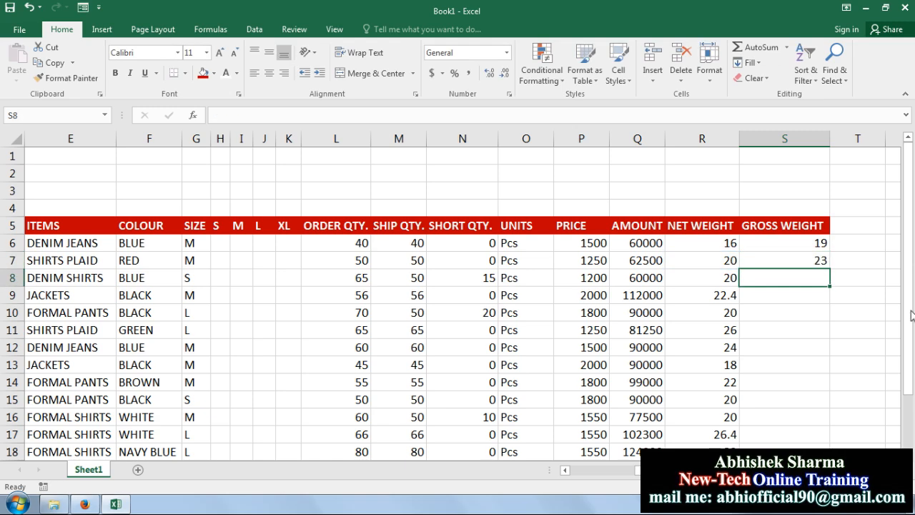
left_click_drag(775, 237, 778, 257)
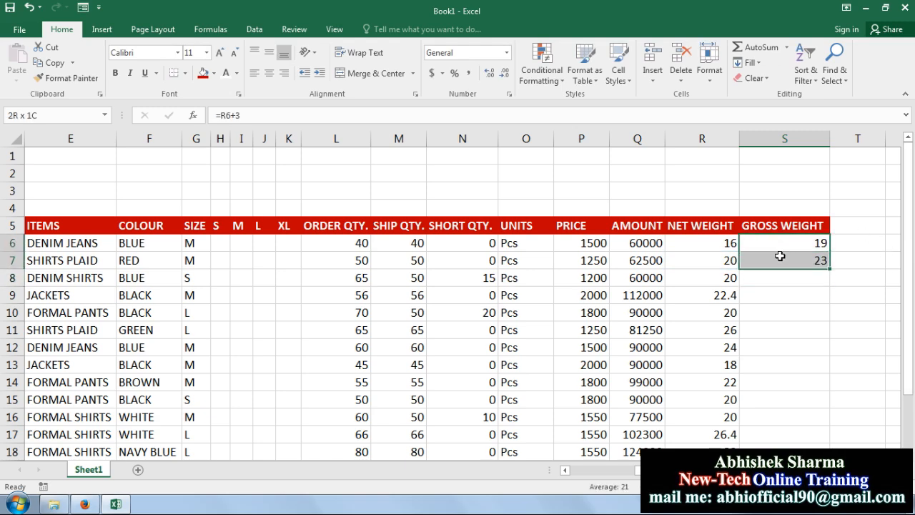
double_click(830, 268)
scroll(788, 286, "down", 4)
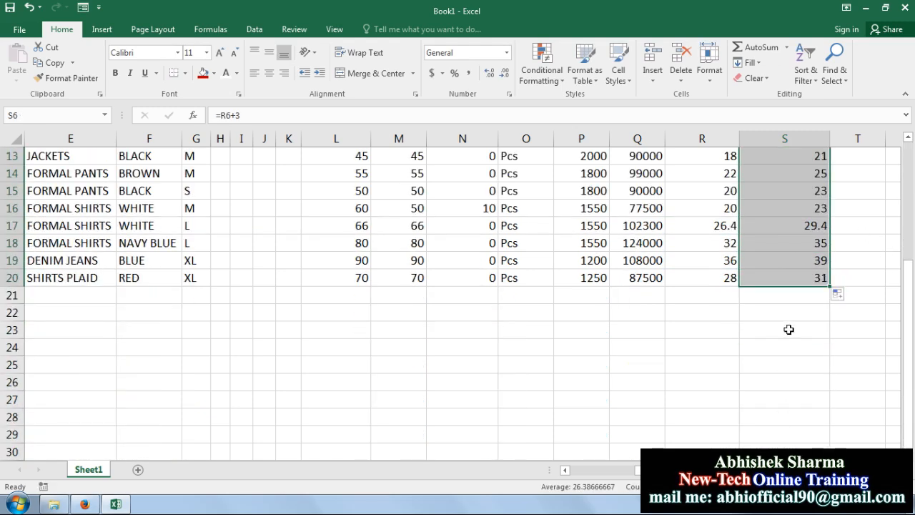
scroll(788, 329, "up", 4)
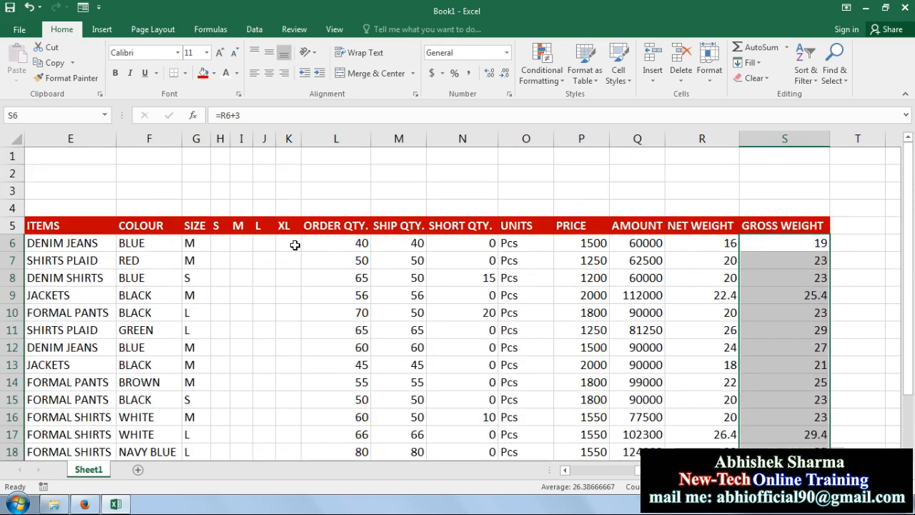
Step: Examine the SIZE column against the unfilled S, M, L and XL quantity columns across the records
left_click_drag(293, 245, 201, 239)
scroll(381, 204, "down", 2)
scroll(312, 298, "up", 2)
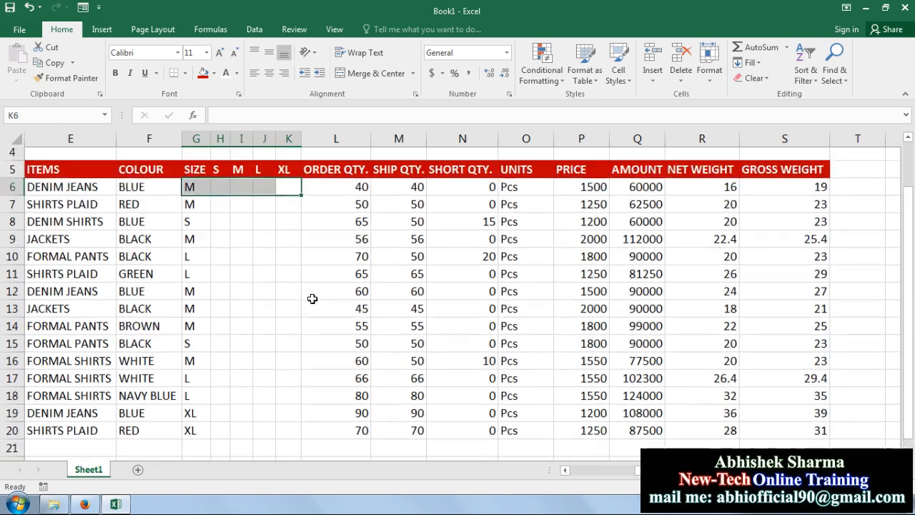
scroll(312, 300, "down", 1)
scroll(493, 325, "left", 3)
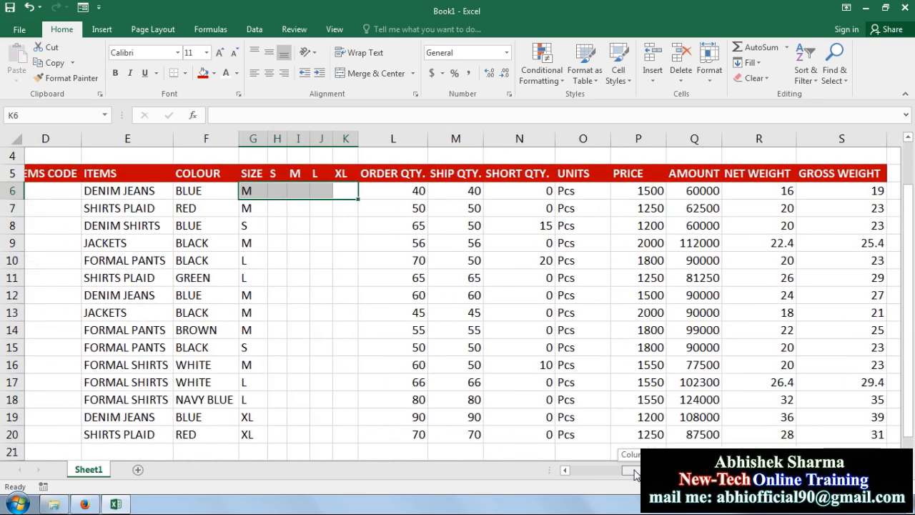
left_click(492, 330)
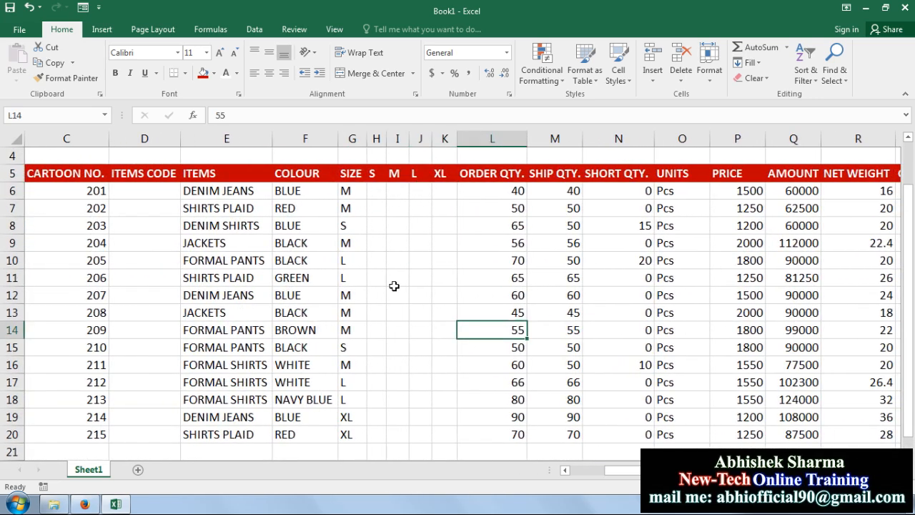
left_click_drag(350, 173, 352, 278)
left_click(443, 260)
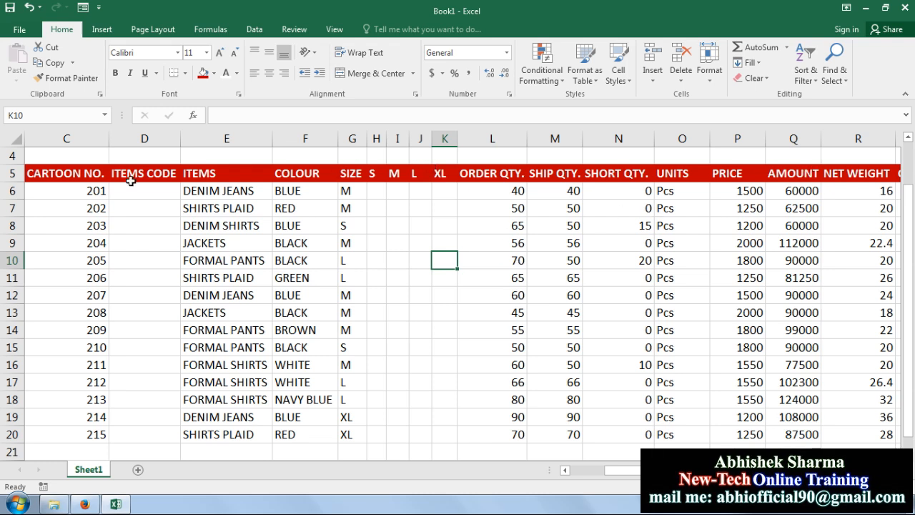
Step: Add filters to the header row B5:S5
left_click_drag(59, 174, 823, 176)
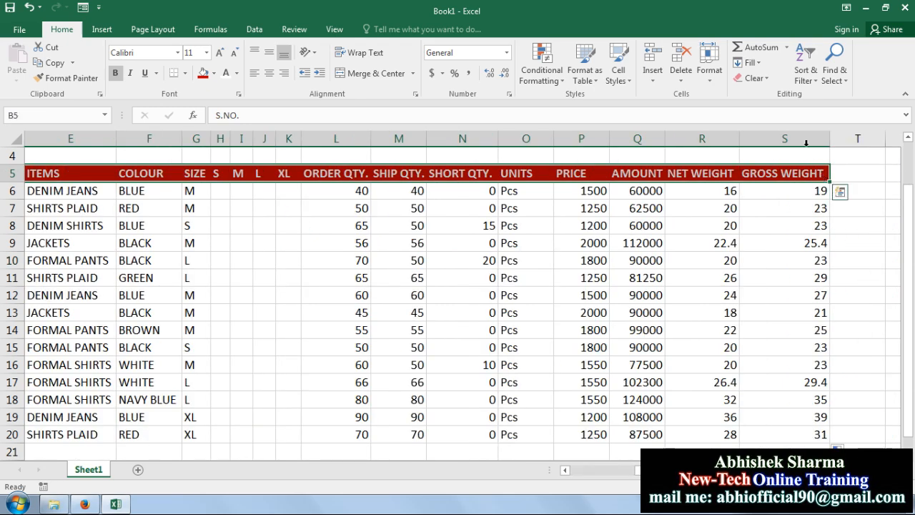
left_click(808, 75)
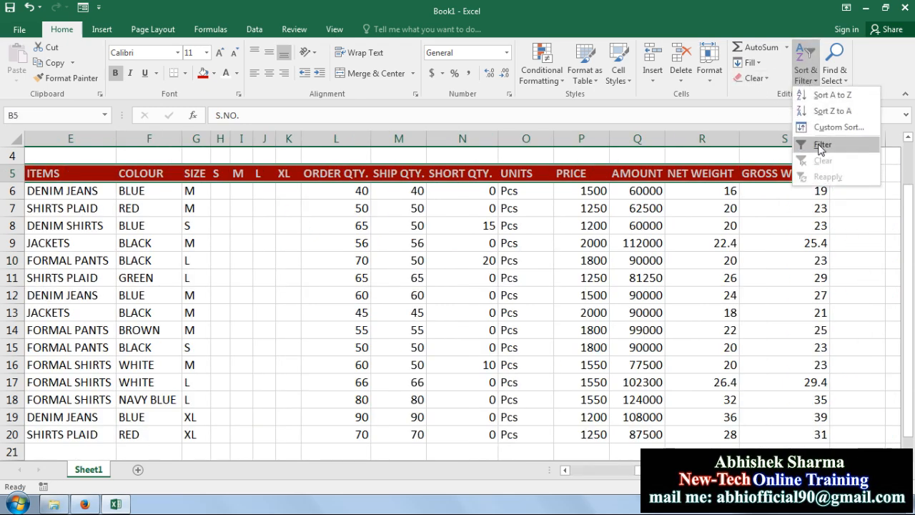
left_click(817, 146)
left_click(434, 225)
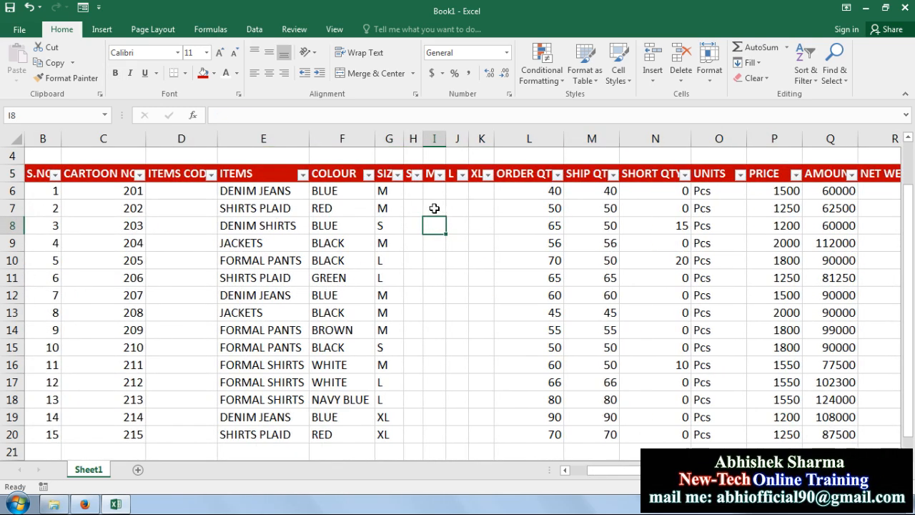
Step: Filter the SIZE column to show only the L records
left_click(398, 175)
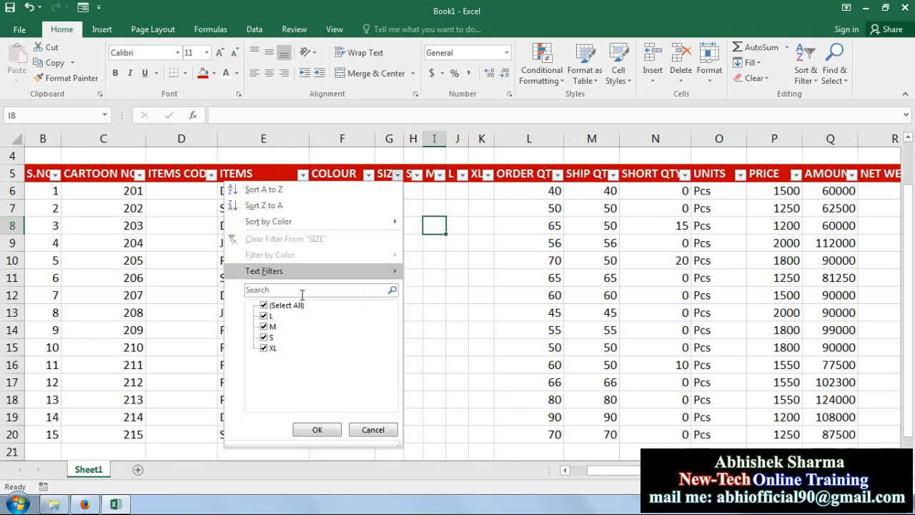
left_click(263, 305)
left_click(264, 326)
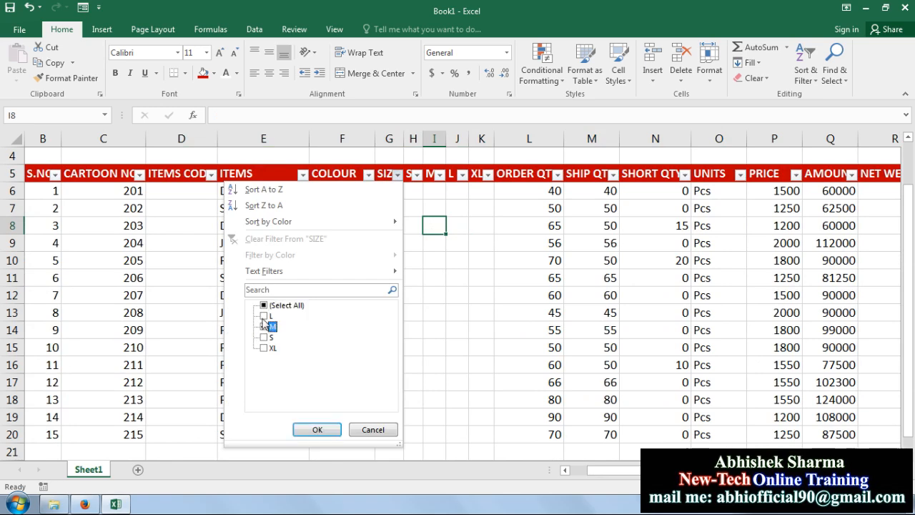
left_click(264, 327)
left_click(263, 315)
left_click(317, 429)
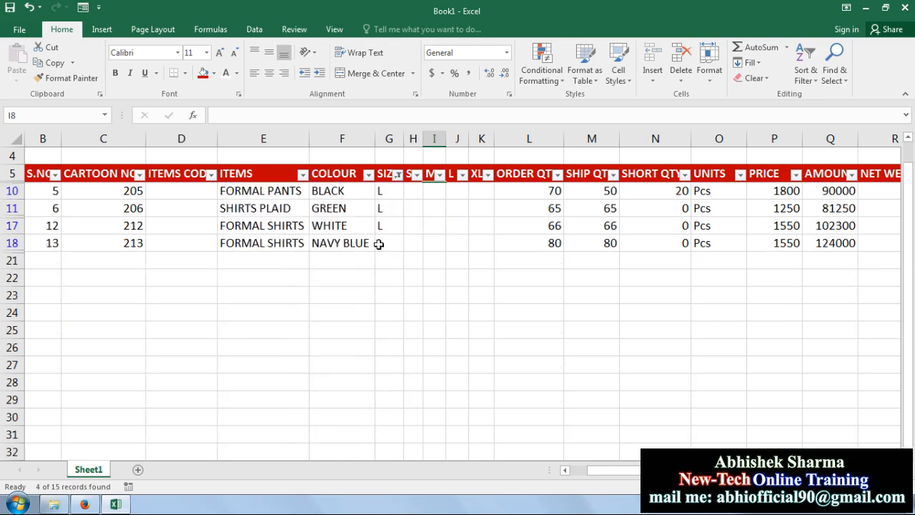
Step: Enter the order quantities of the filtered records in the L column: 70, 65, 66 and 80 in J10, J11, J17 and J18
left_click(521, 261)
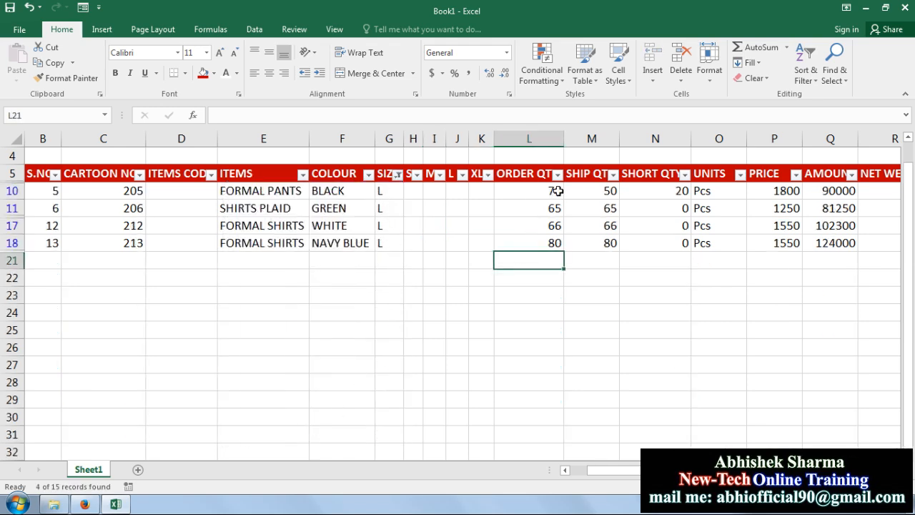
left_click(454, 190)
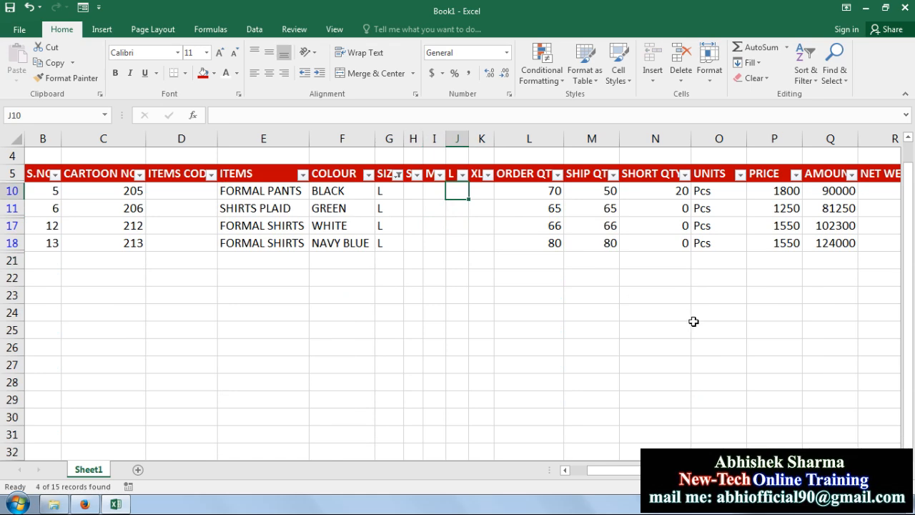
type("70")
key("Return")
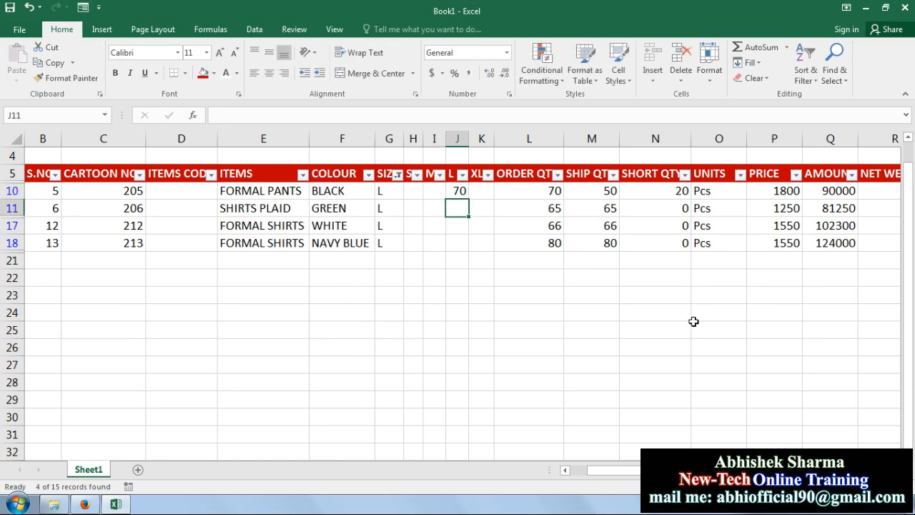
type("65")
key("Return")
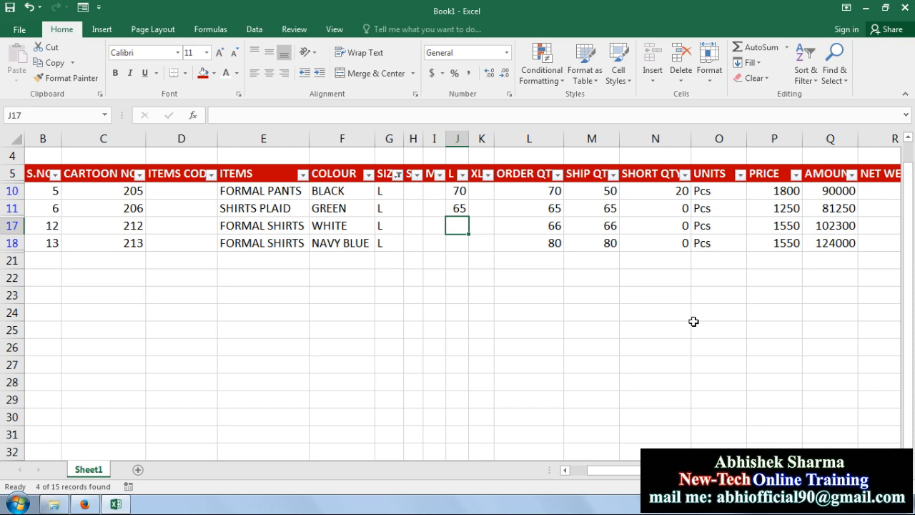
type("66")
key("Return")
type("80")
key("Return")
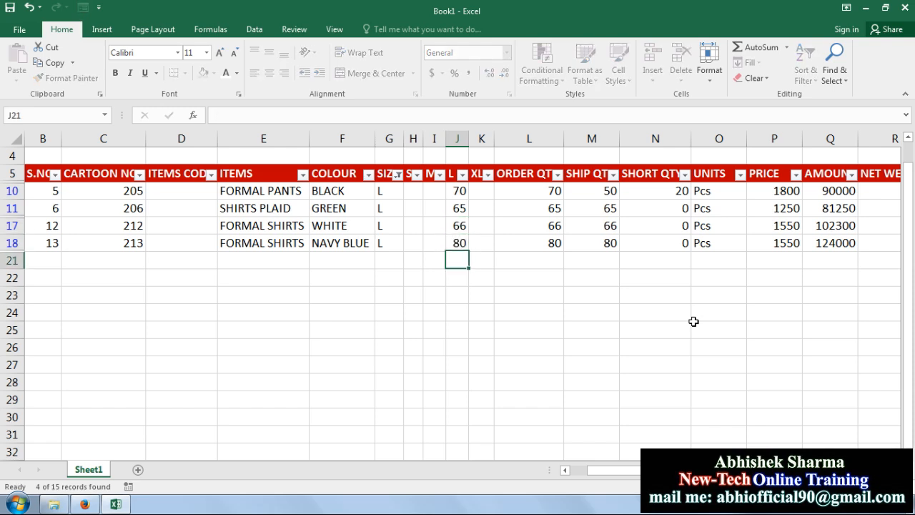
Step: Change the SIZE filter from L to show only the M records
left_click(398, 176)
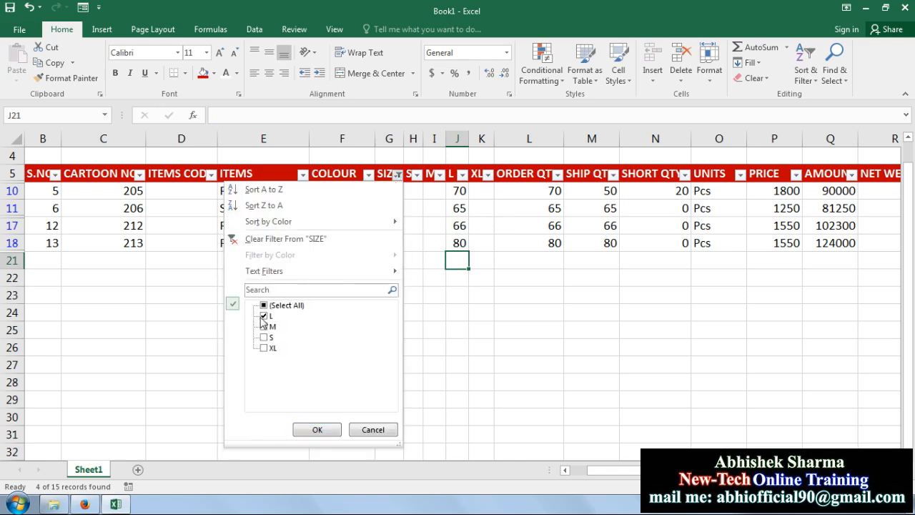
left_click(263, 316)
left_click(264, 326)
left_click(317, 428)
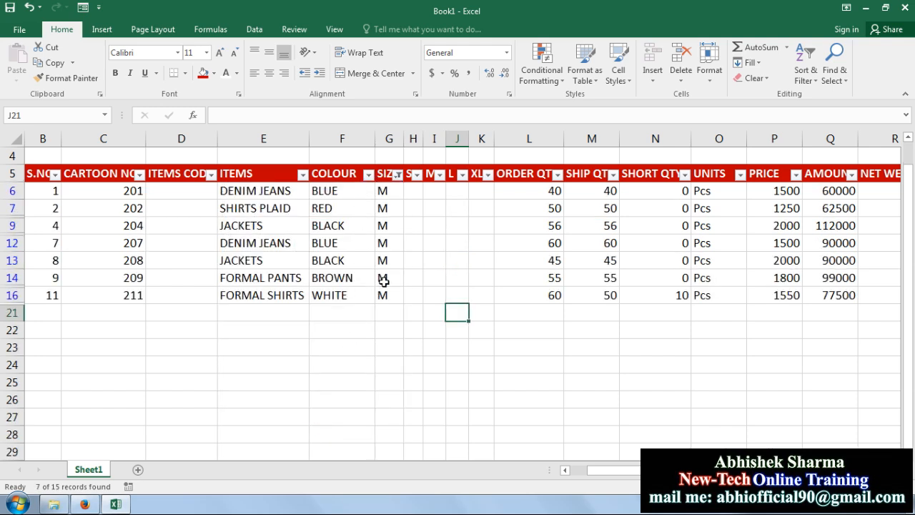
Step: Enter the order quantities of the filtered records in the M column from I6 down to I16: 40, 50, 56, 60, 45, 55 and 60
left_click(431, 188)
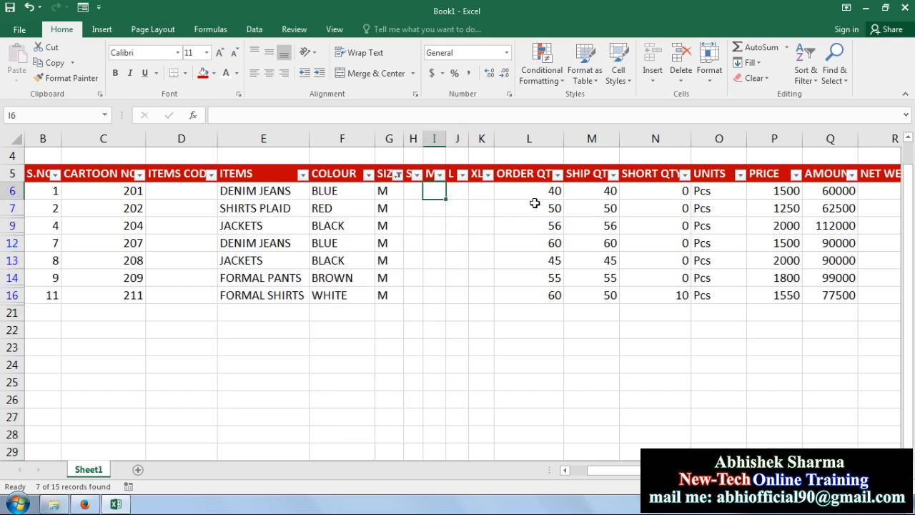
type("40")
key("Return")
type("5")
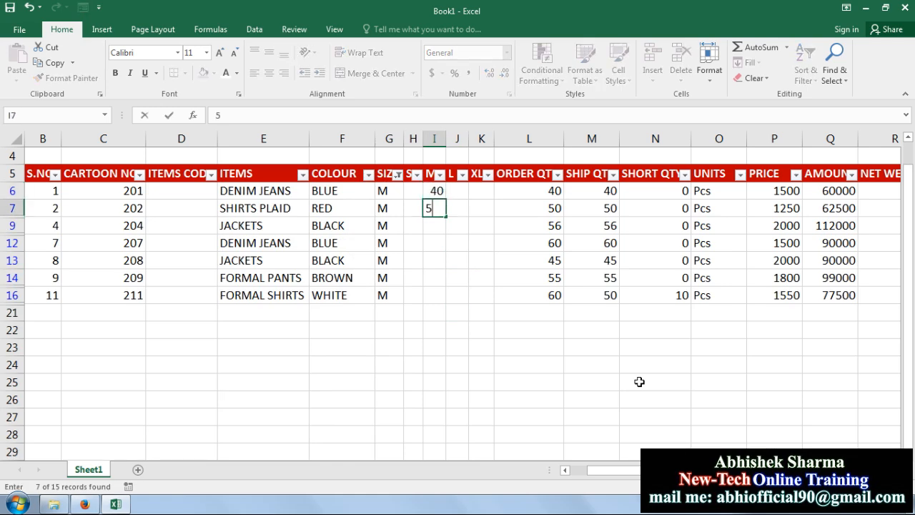
type("0")
key("Return")
type("6")
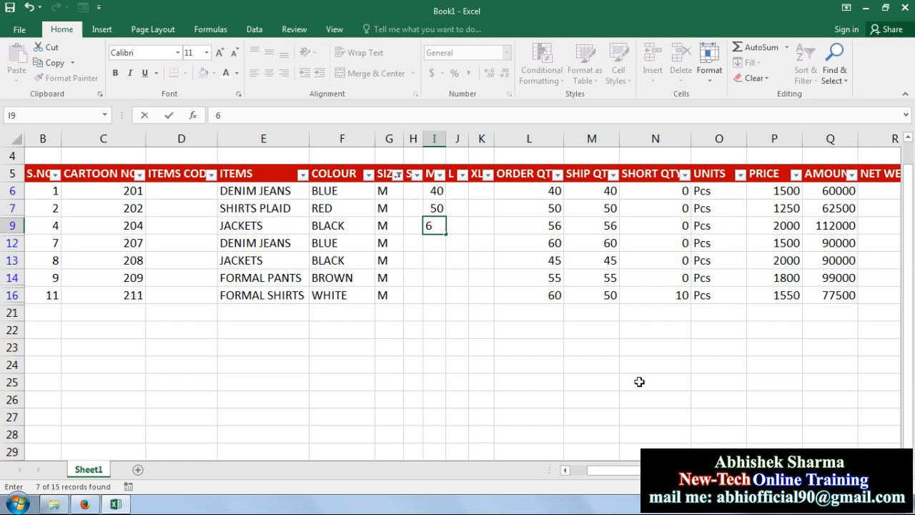
type("6")
key("Return")
type("60")
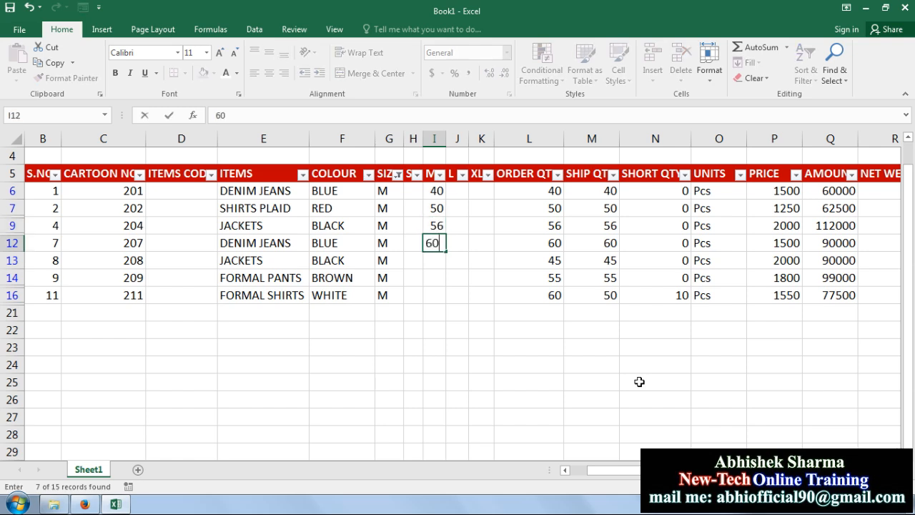
key("Return")
type("45")
key("Return")
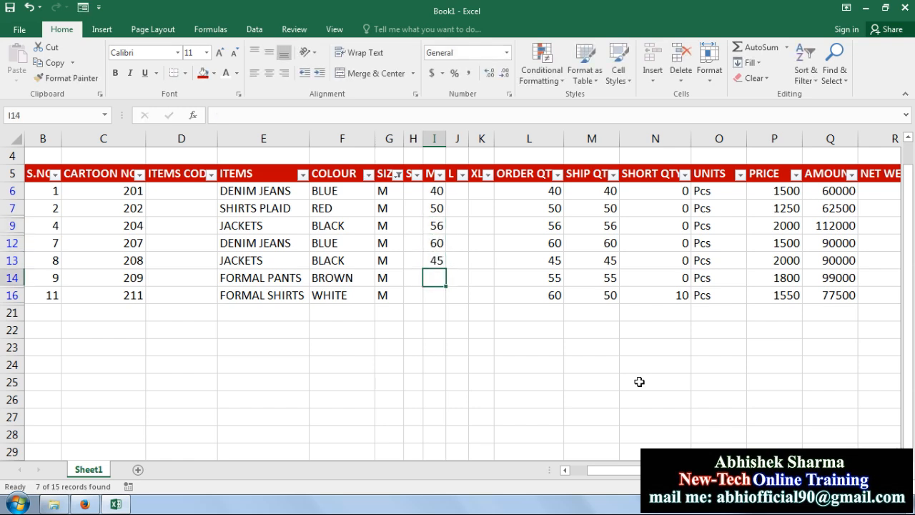
type("55")
key("Return")
type("60")
key("Return")
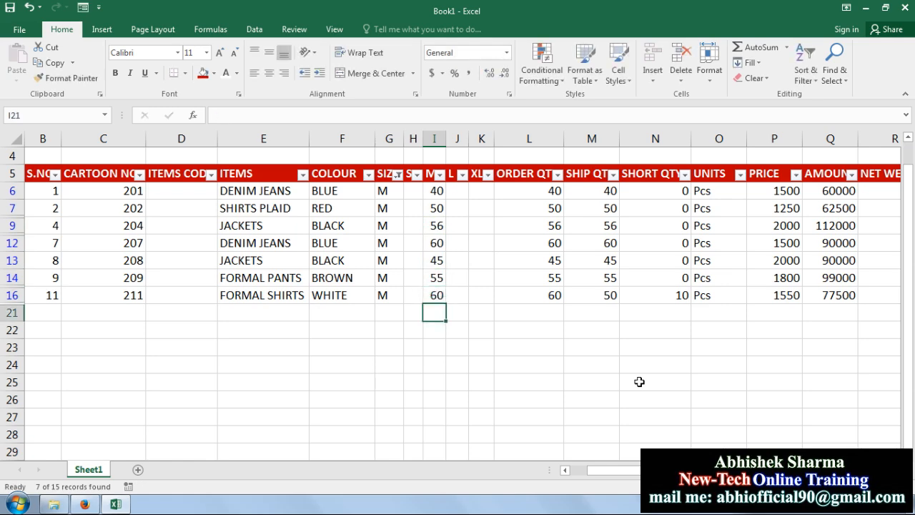
Step: Change the SIZE filter to show only the S records
left_click(396, 174)
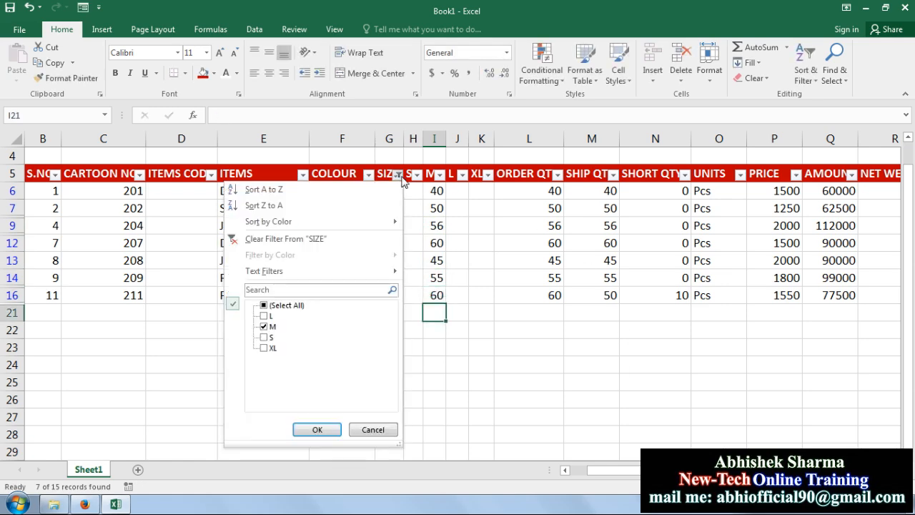
left_click(264, 325)
left_click(264, 336)
left_click(326, 431)
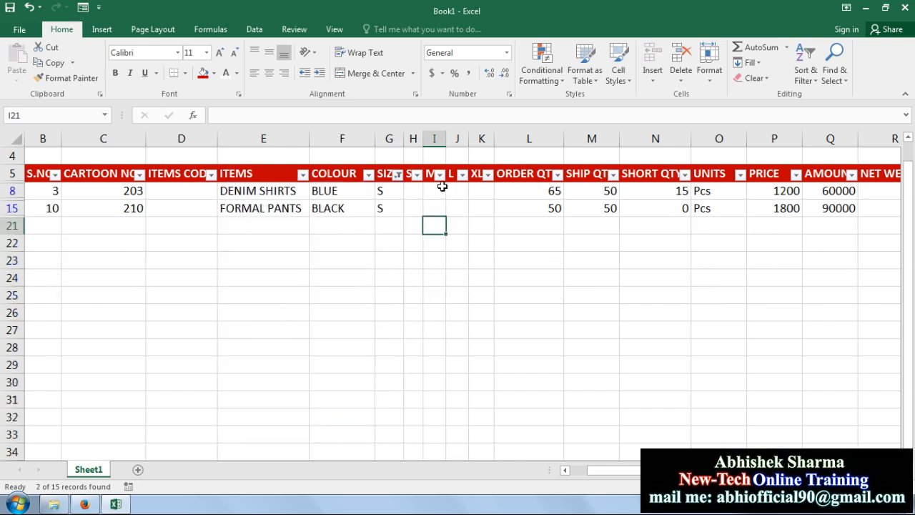
Step: Enter the order quantities of the filtered records in the S column: 65 in H8 and 50 in H15
left_click(413, 190)
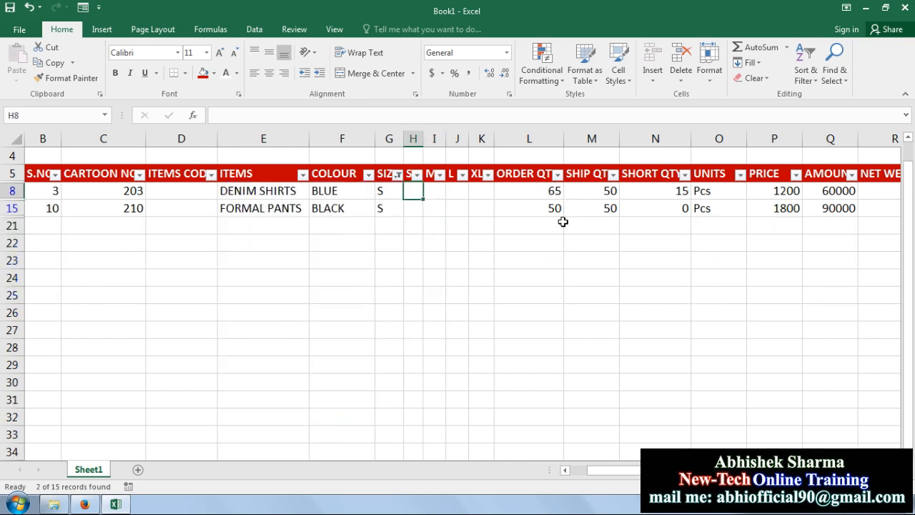
type("65")
key("Return")
type("50")
key("Return")
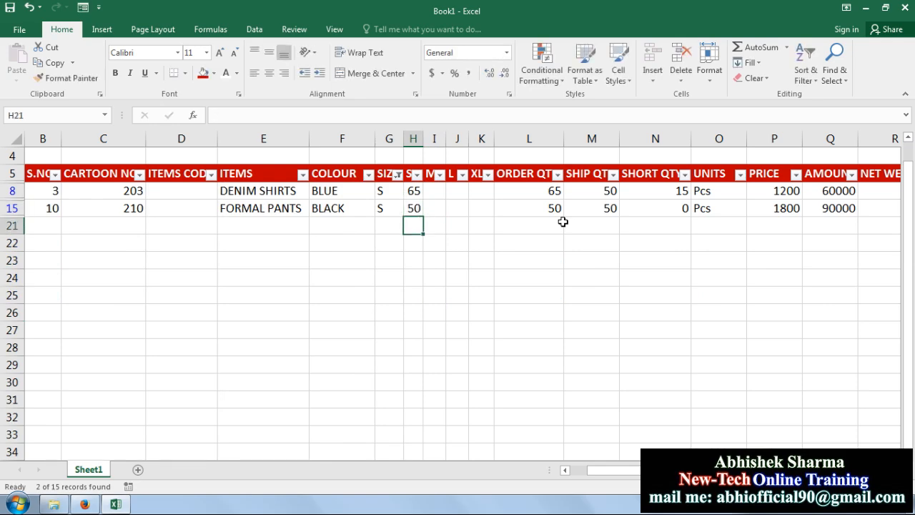
Step: Change the SIZE filter to show only the XL records
left_click(396, 175)
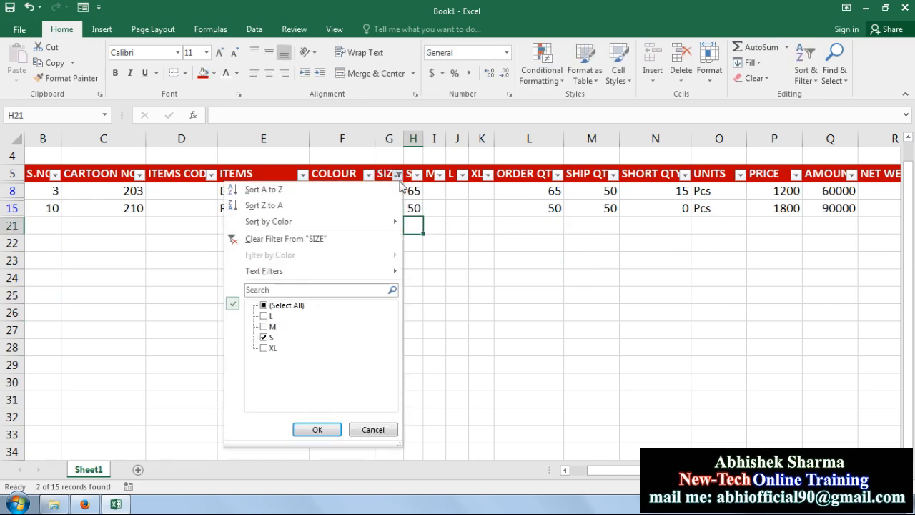
left_click(264, 336)
left_click(264, 348)
left_click(316, 430)
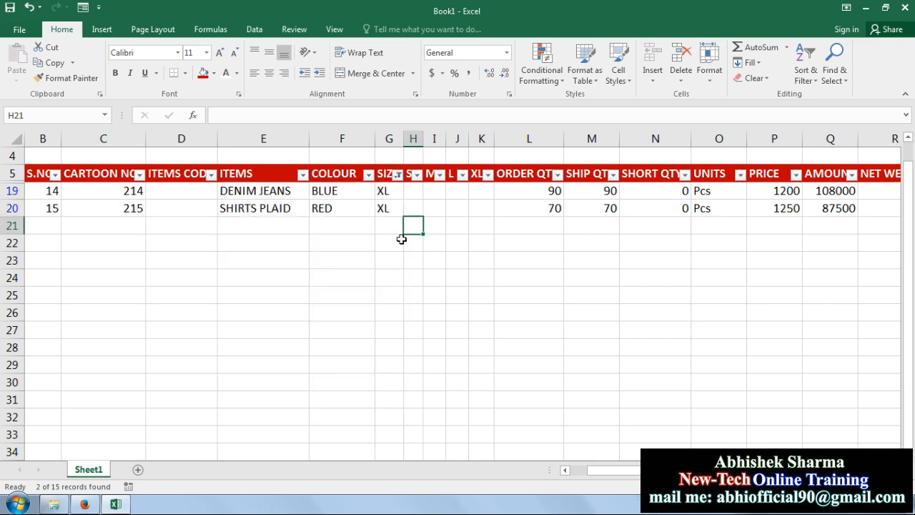
left_click(414, 189)
type("90")
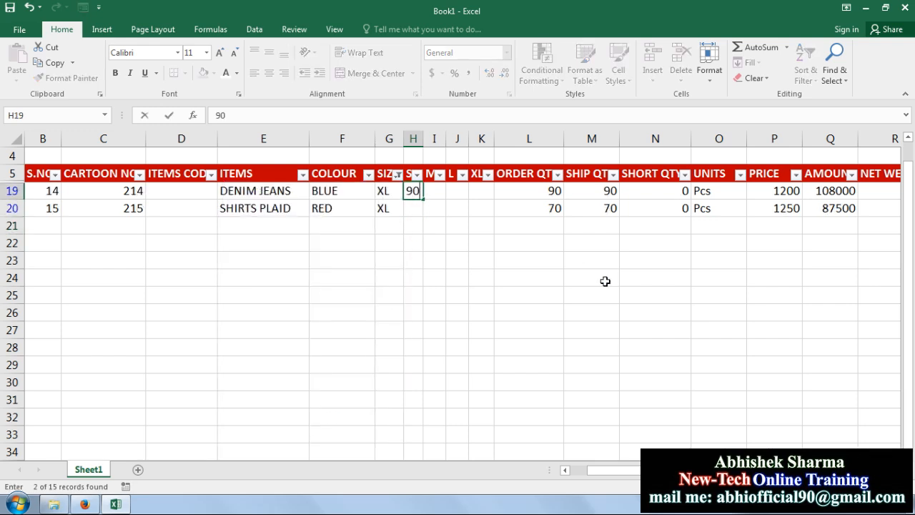
key("Return")
type("70")
key("Return")
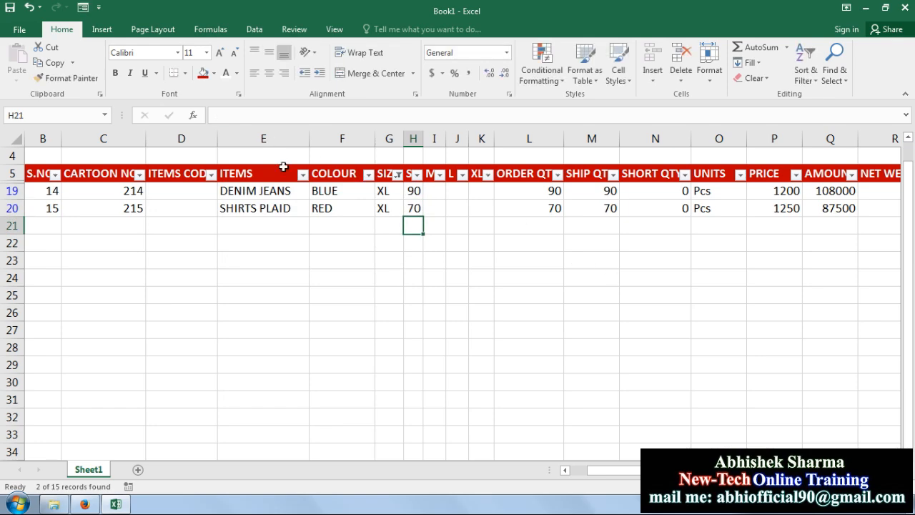
left_click_drag(408, 191, 409, 218)
key("Delete")
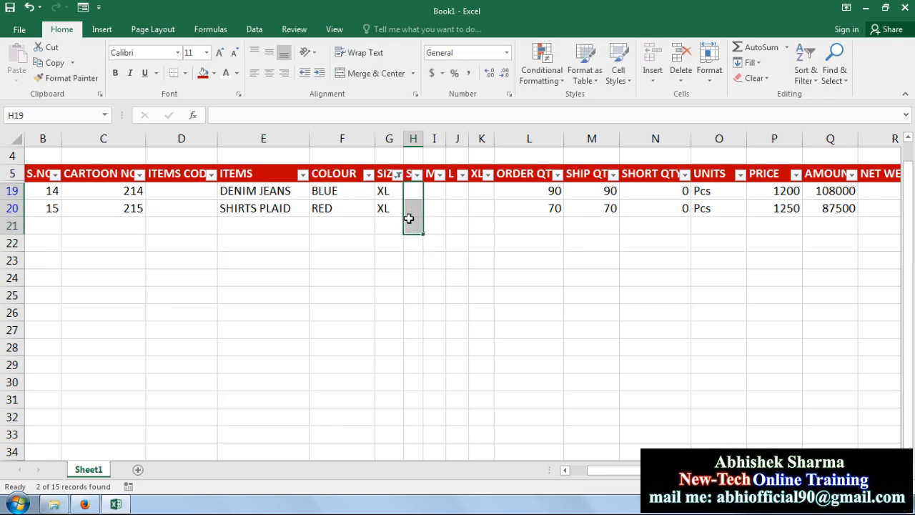
Step: Enter the order quantities of the filtered records in the XL column: 90 in K19 and 70 in K20
left_click(481, 190)
type("90")
key("Return")
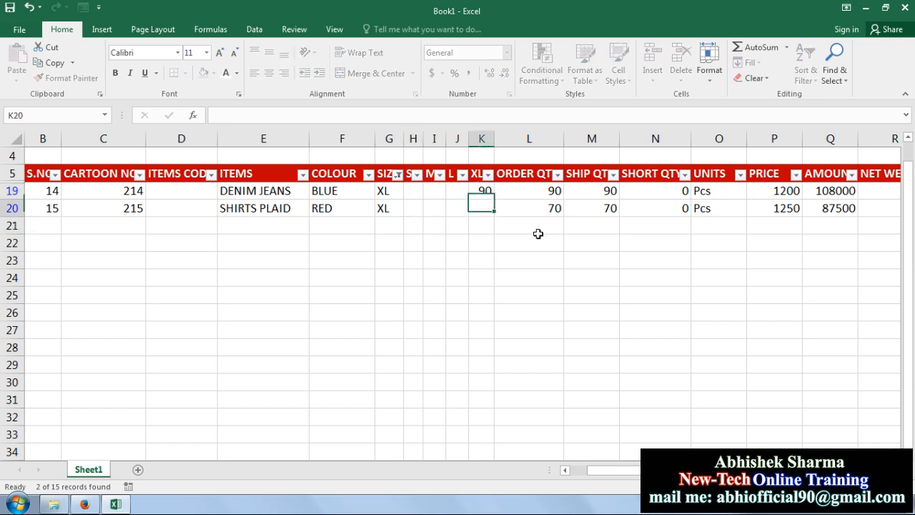
type("70")
key("Return")
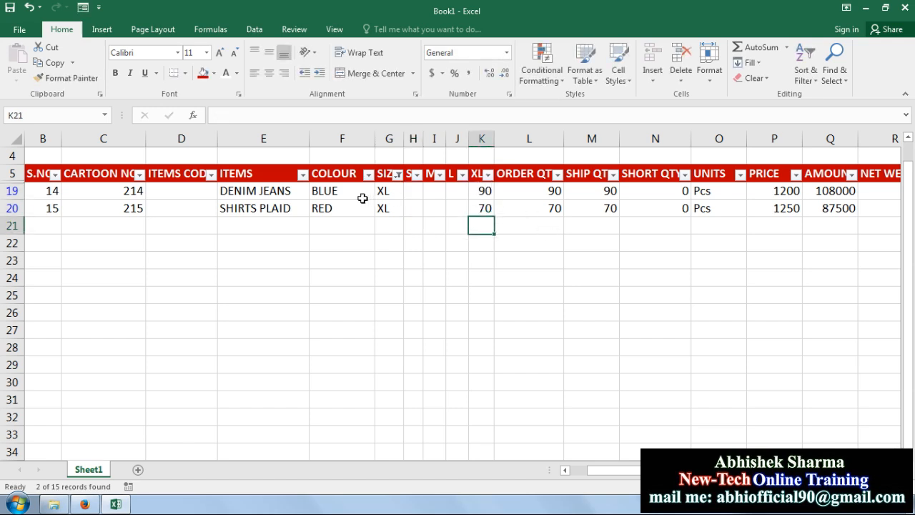
Step: Set the SIZE filter to select all sizes so every record is listed again
left_click(397, 174)
left_click(272, 307)
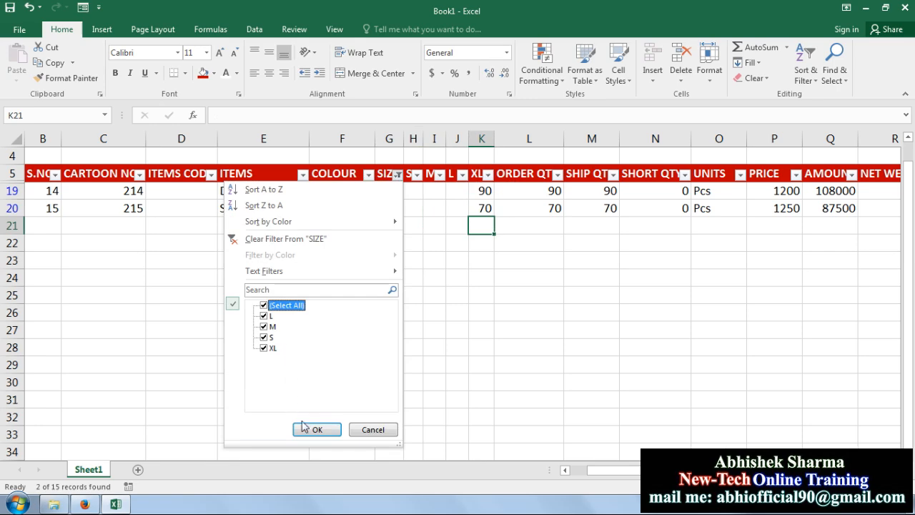
left_click(317, 429)
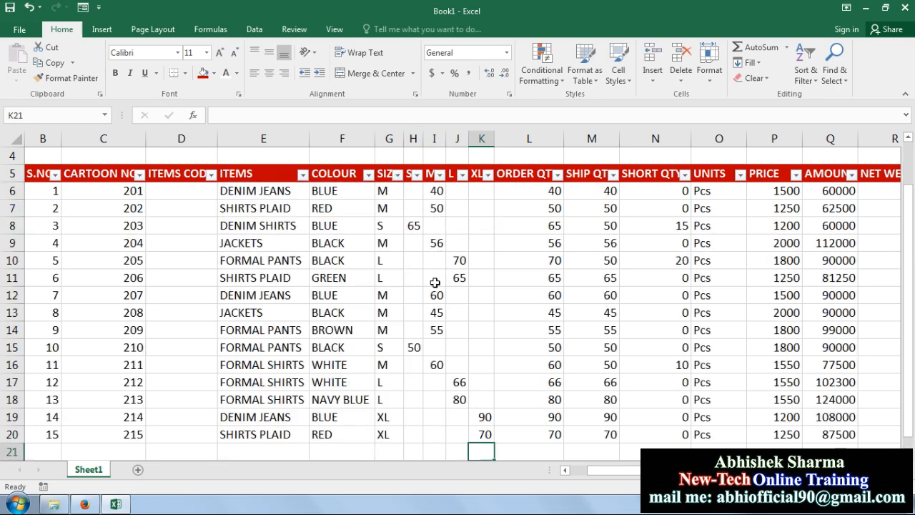
Step: Check the S, M, L and XL column entries against each record's size and order quantity
scroll(461, 385, "down", 1)
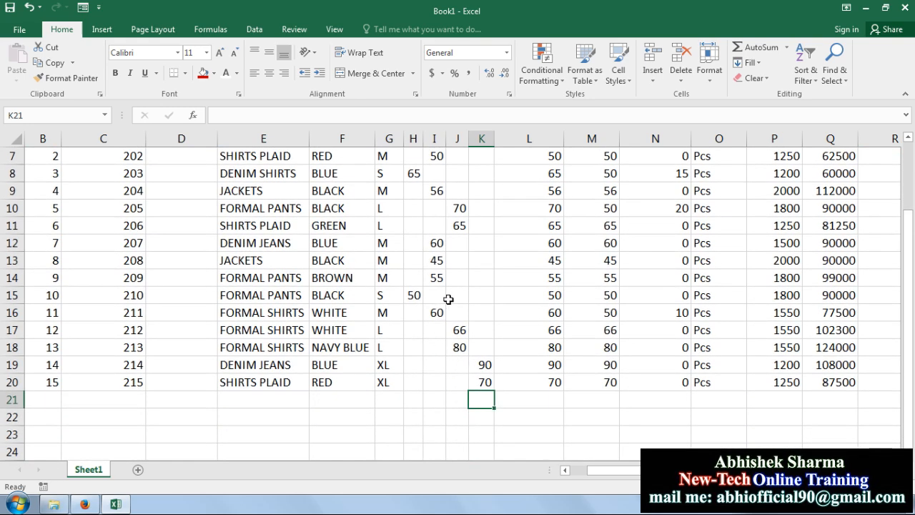
scroll(470, 190, "up", 2)
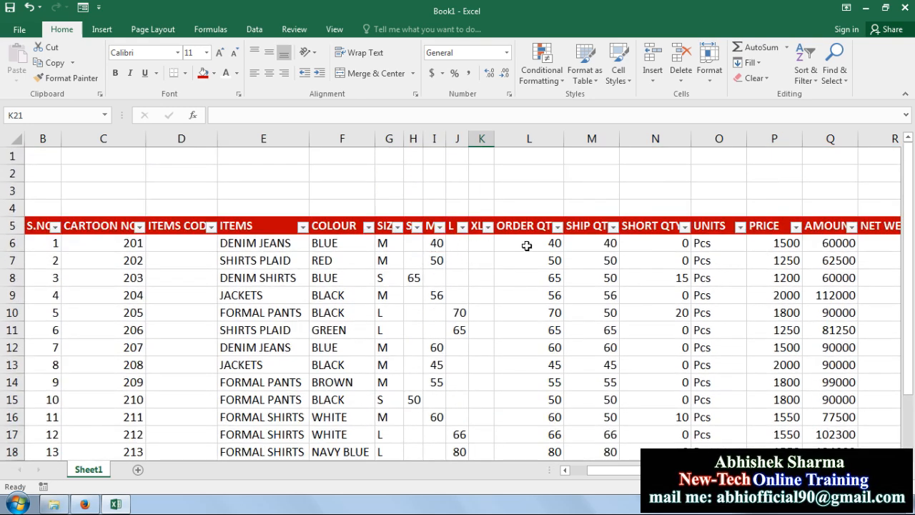
left_click_drag(543, 243, 542, 257)
left_click_drag(434, 243, 434, 260)
left_click(413, 277)
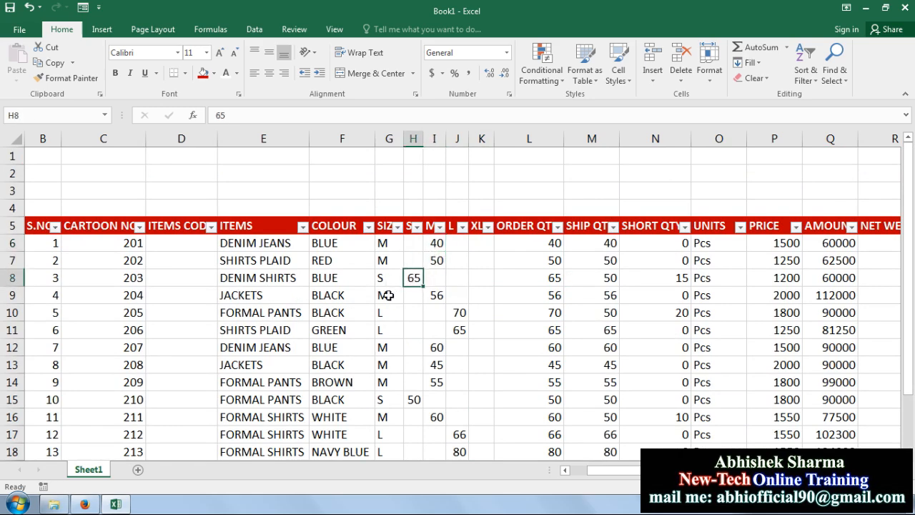
left_click(388, 295)
left_click(434, 295)
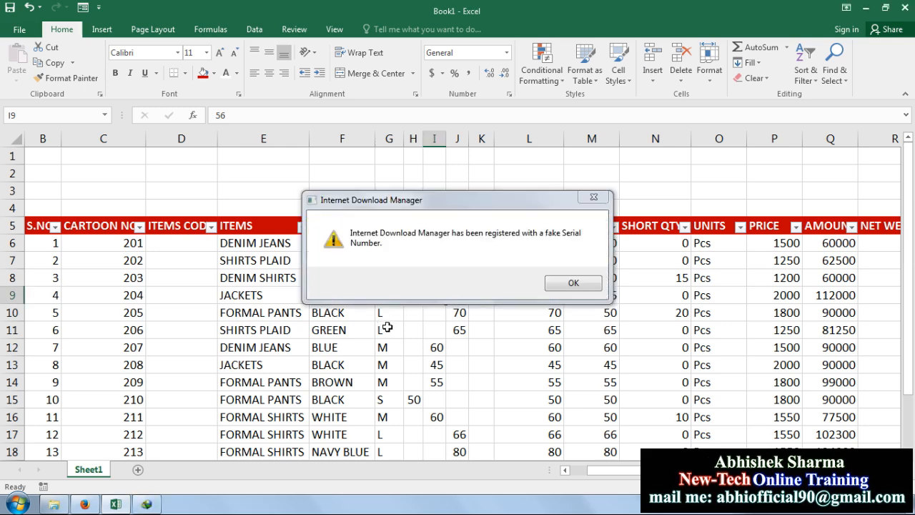
left_click(574, 284)
left_click_drag(389, 312, 388, 329)
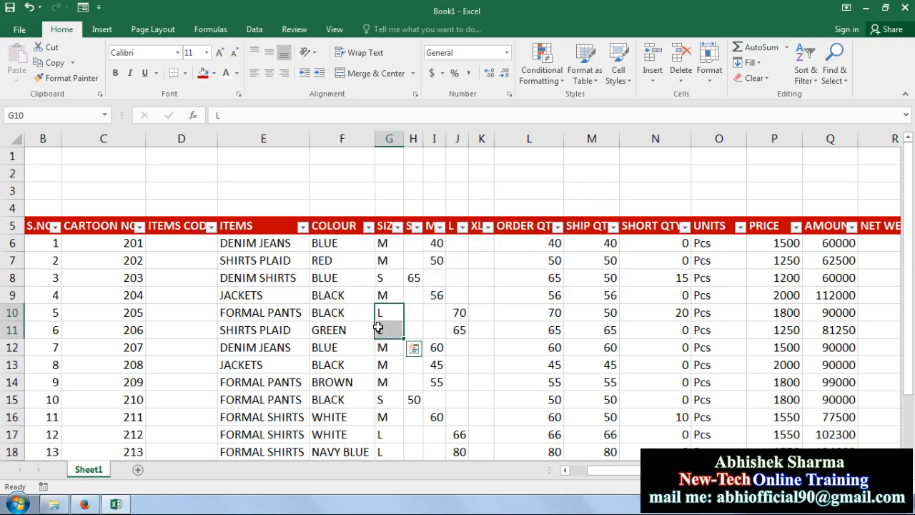
Step: Select the first ITEMS CODE cell, D6, and filter the ITEMS column to show only DENIM JEANS
left_click(189, 243)
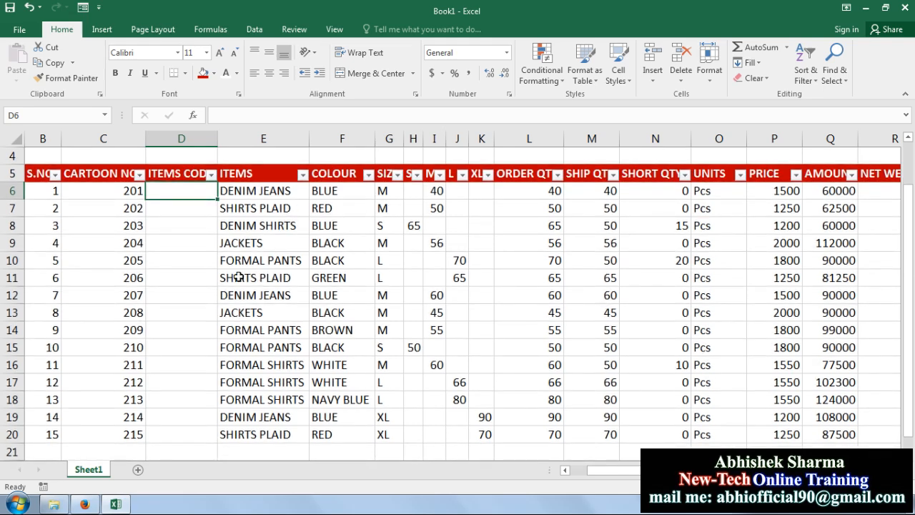
left_click(302, 175)
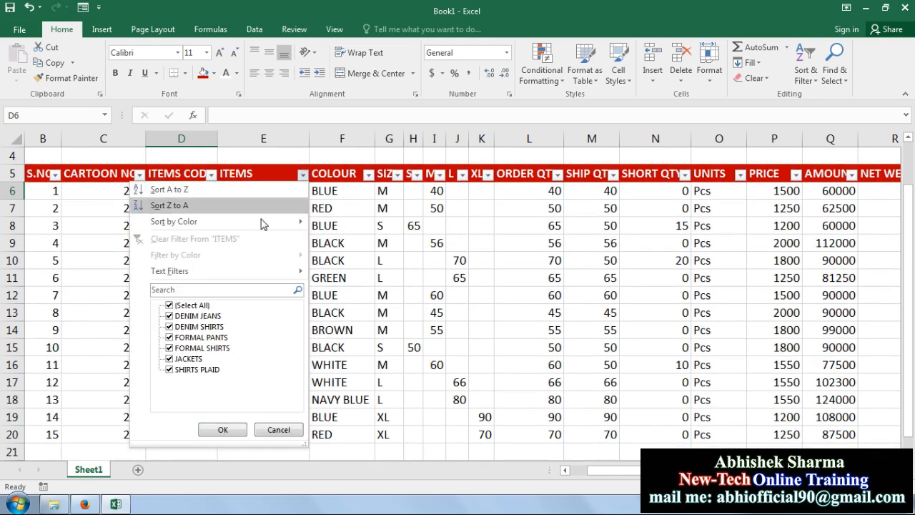
left_click(170, 305)
left_click(169, 315)
left_click(222, 429)
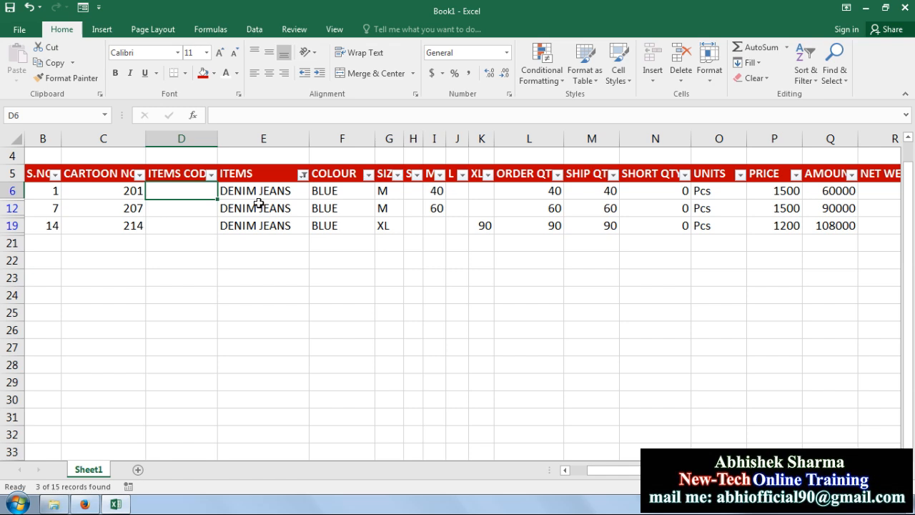
Step: Enter item code 786501 in D6 and fill it down to the other filtered denim jeans records in D12 and D19
type("786501")
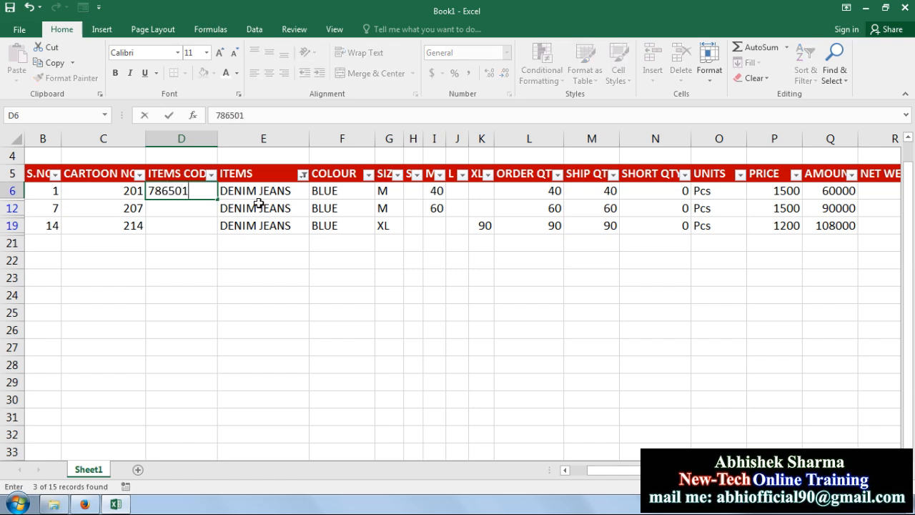
key("Return")
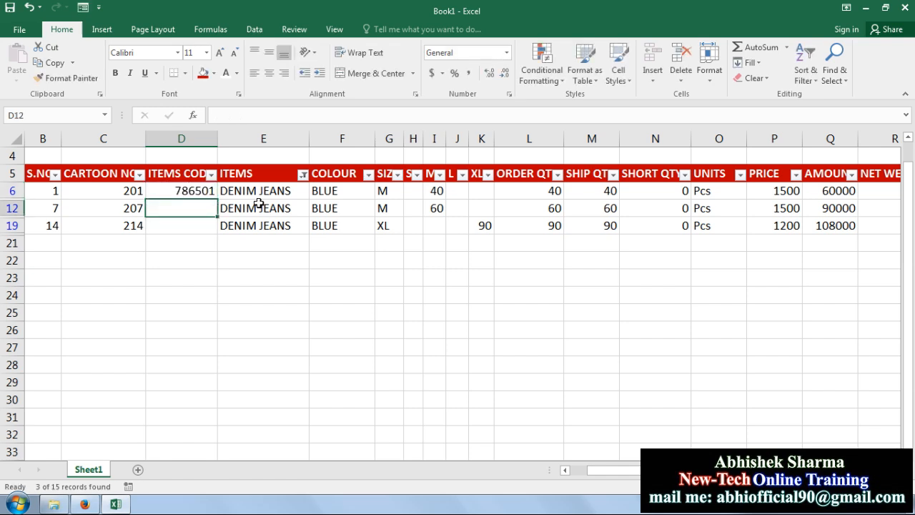
left_click_drag(182, 222, 184, 191)
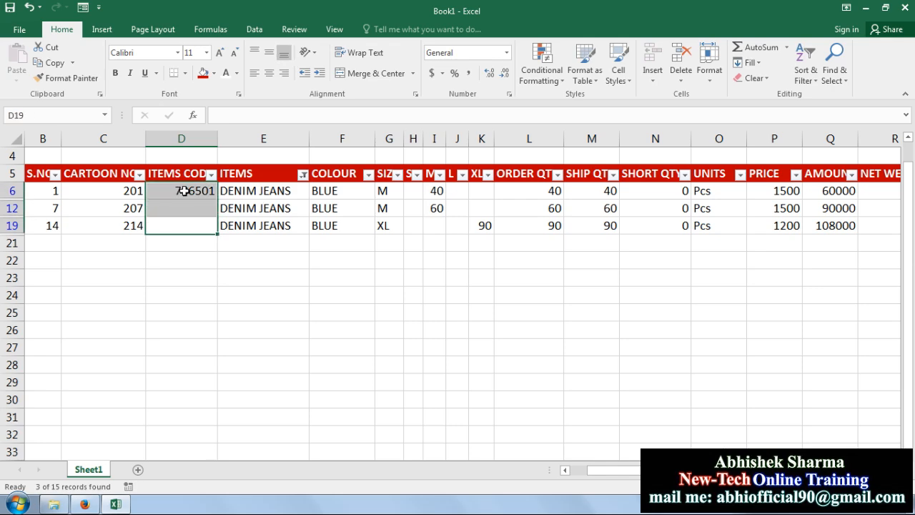
key("ctrl+d")
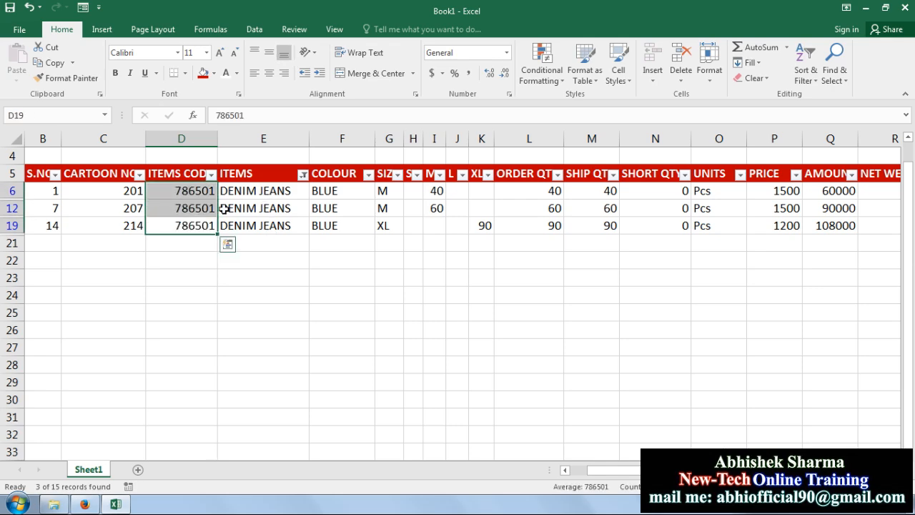
left_click(211, 174)
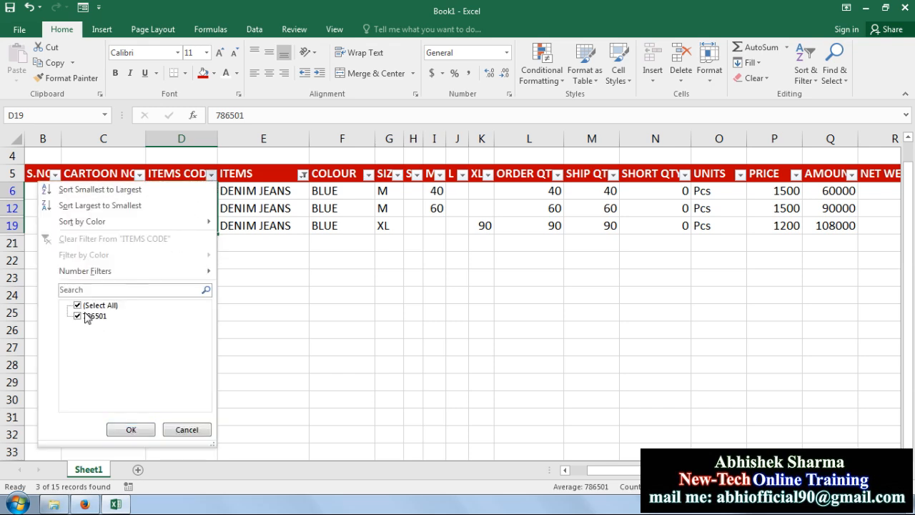
left_click(131, 429)
Step: Change the ITEMS filter to show only DENIM SHIRTS
left_click(303, 174)
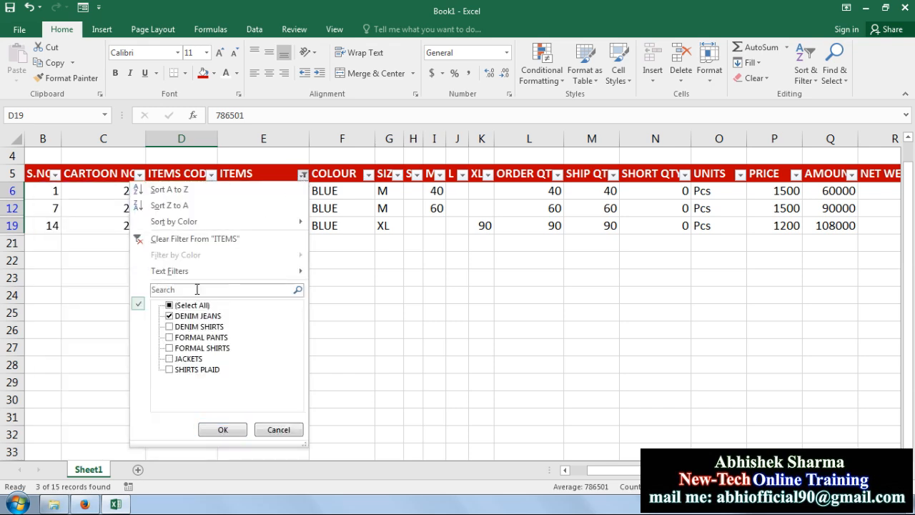
left_click(170, 315)
left_click(170, 326)
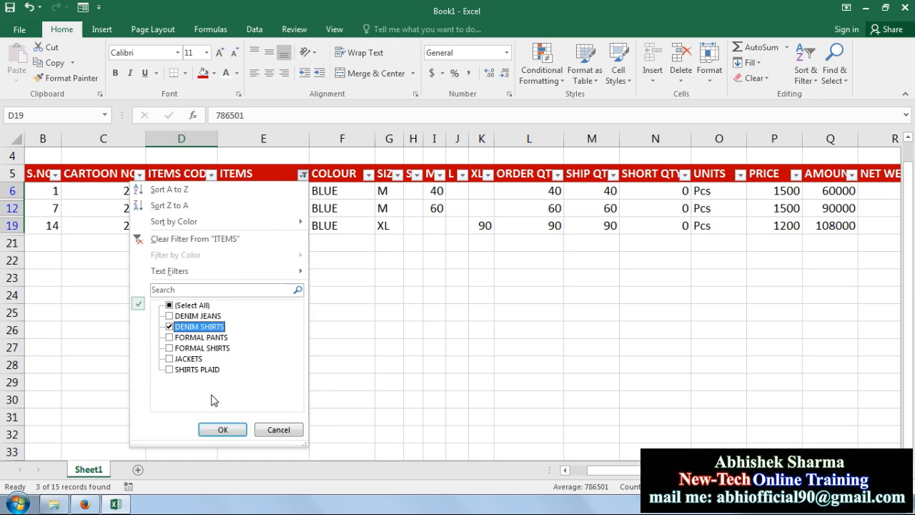
left_click(221, 429)
Step: Enter item code 786502 for the denim shirts record in D8
left_click(202, 195)
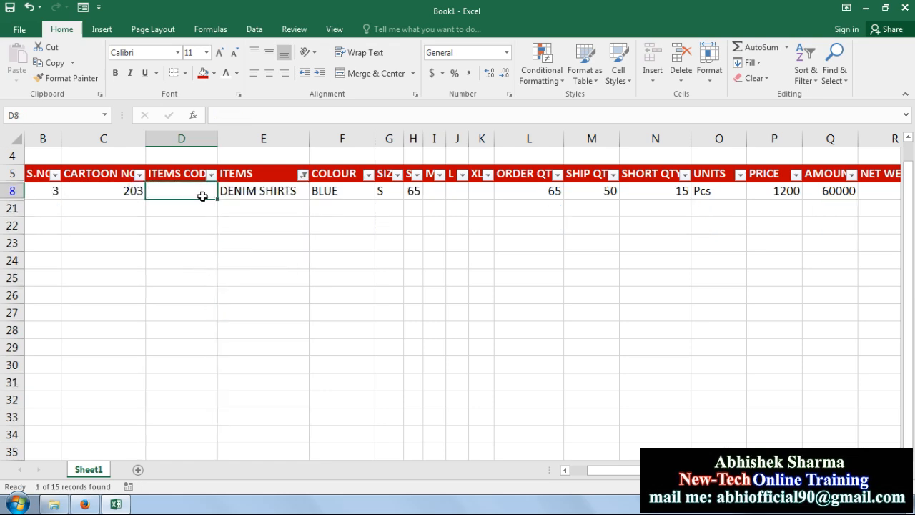
type("7865")
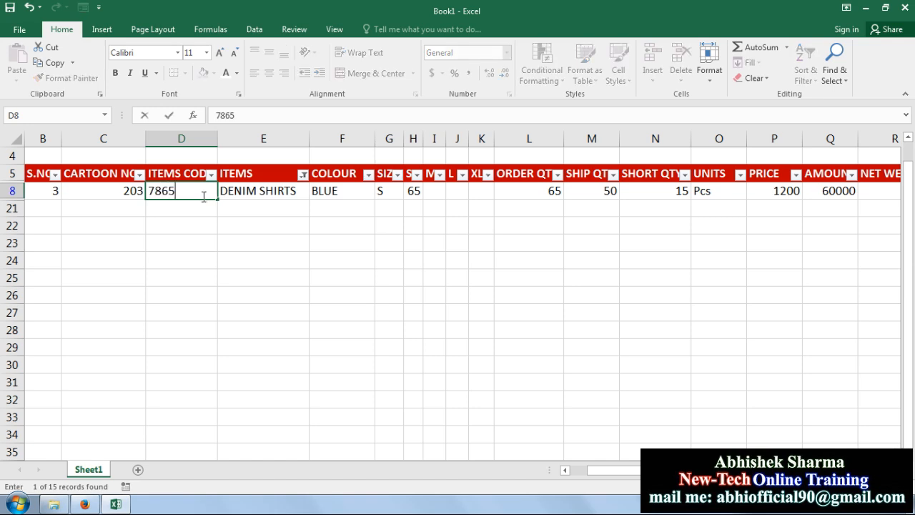
type("02")
key("Return")
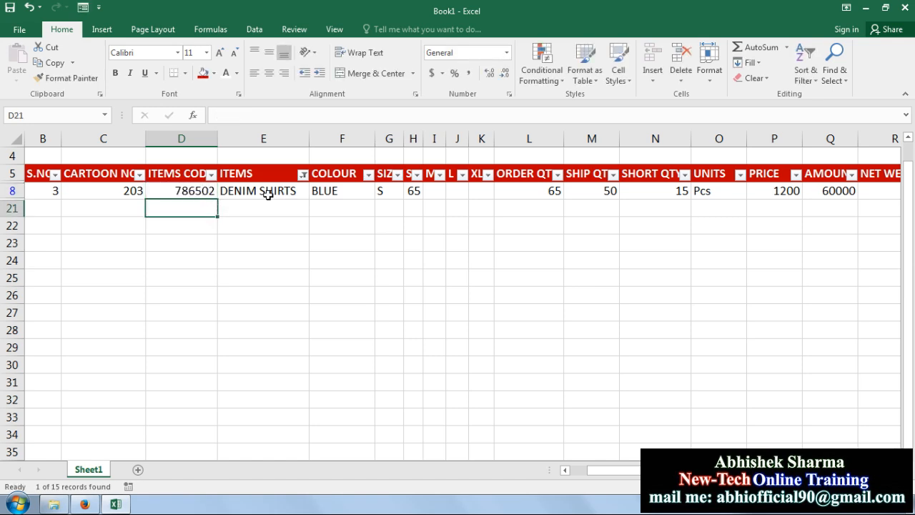
Step: Change the ITEMS filter to show only FORMAL PANTS
left_click(303, 175)
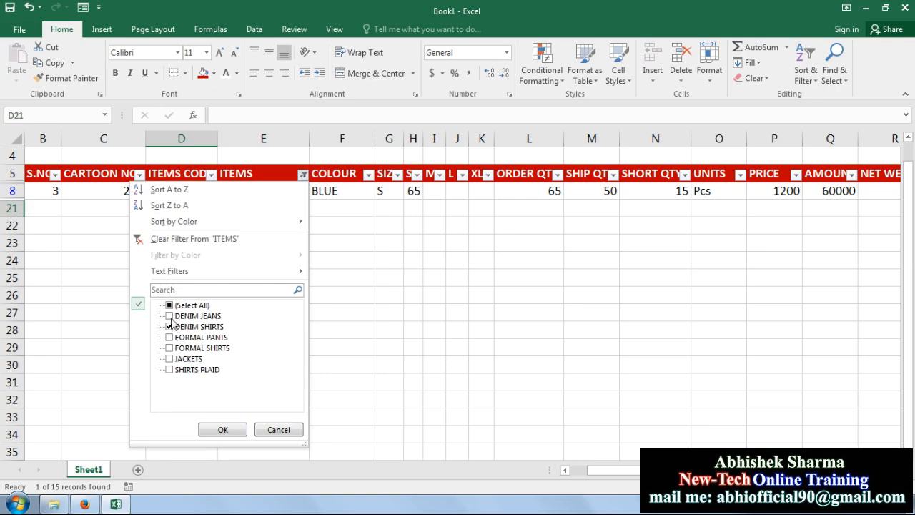
left_click(169, 326)
left_click(169, 337)
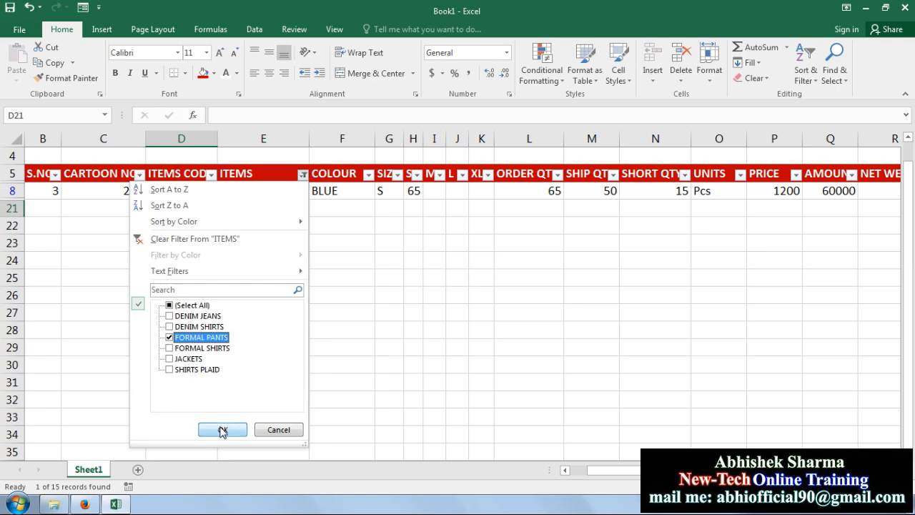
left_click(222, 429)
Step: Enter item code 786505 in D10 and fill it down to the other filtered formal pants records in D14 and D15
left_click(195, 190)
type("78")
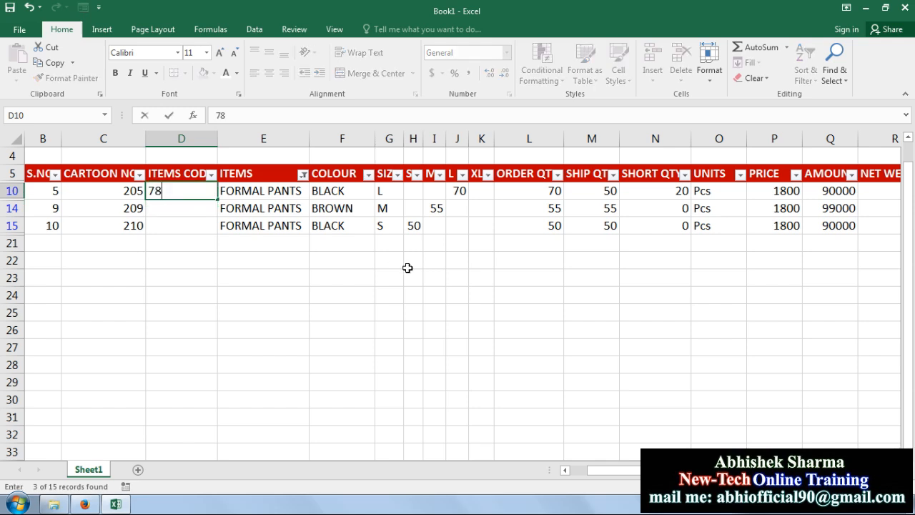
type("6505")
key("Return")
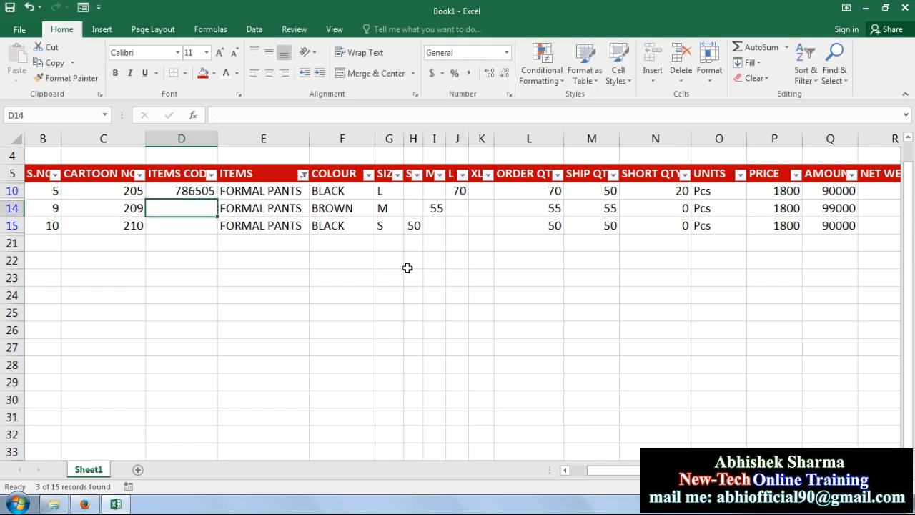
left_click_drag(199, 225, 198, 190)
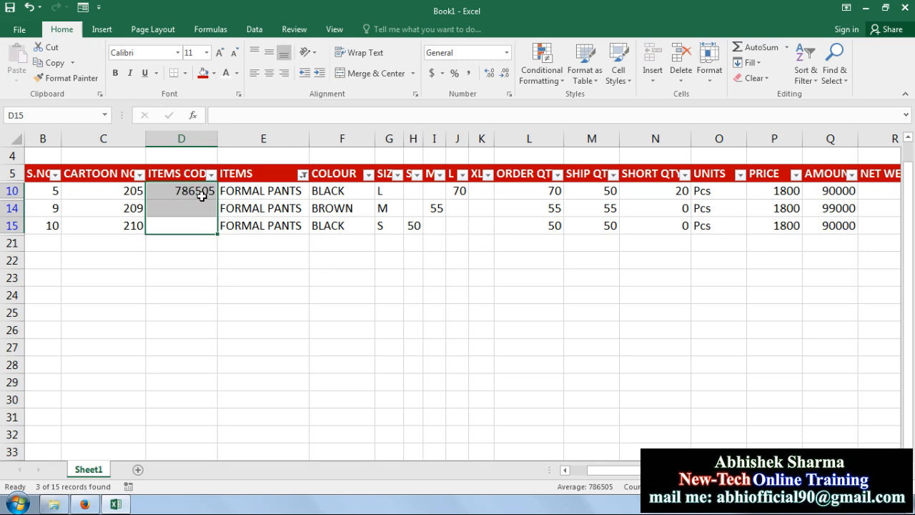
key("ctrl+d")
Step: Change the ITEMS filter to show only FORMAL SHIRTS
left_click(303, 174)
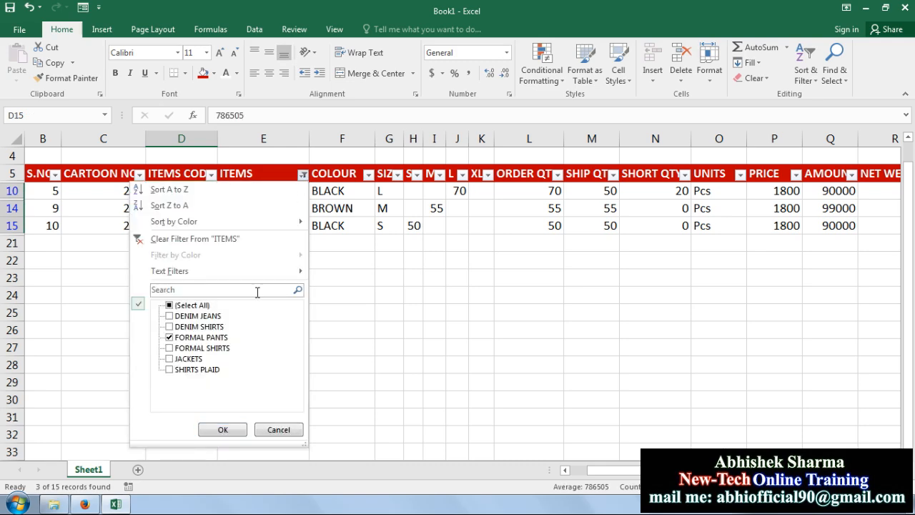
left_click(182, 337)
left_click(188, 347)
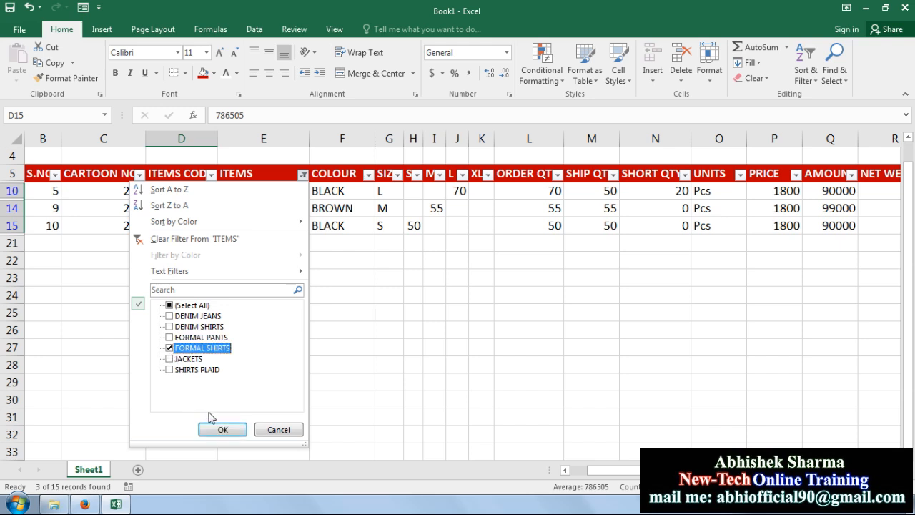
left_click(223, 429)
Step: Enter item code 786506 in D16 and fill it down to the other formal shirts records in D17 and D18
left_click(193, 194)
type("7")
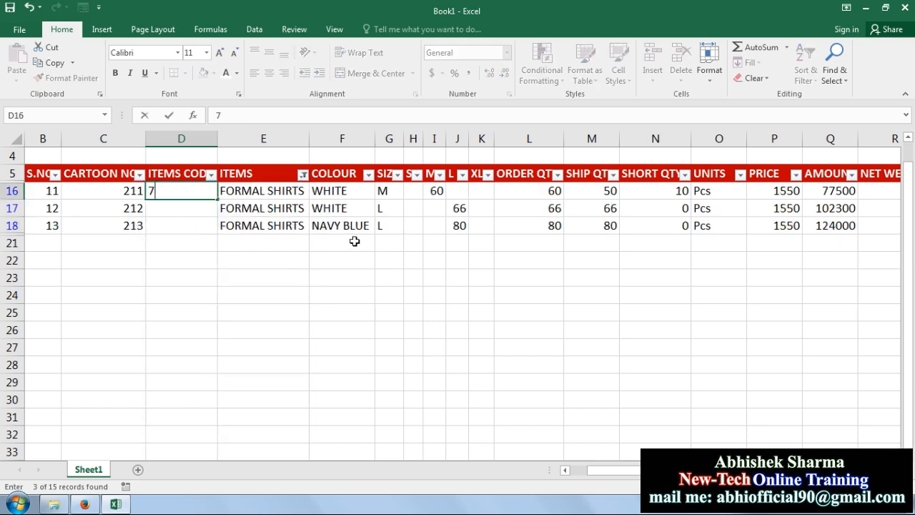
type("86506")
key("Return")
left_click_drag(209, 222, 191, 190)
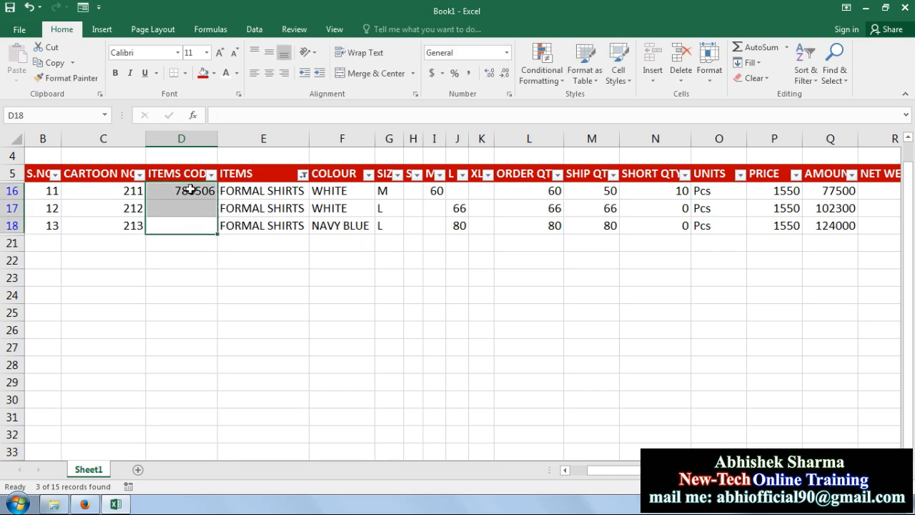
key("ctrl+d")
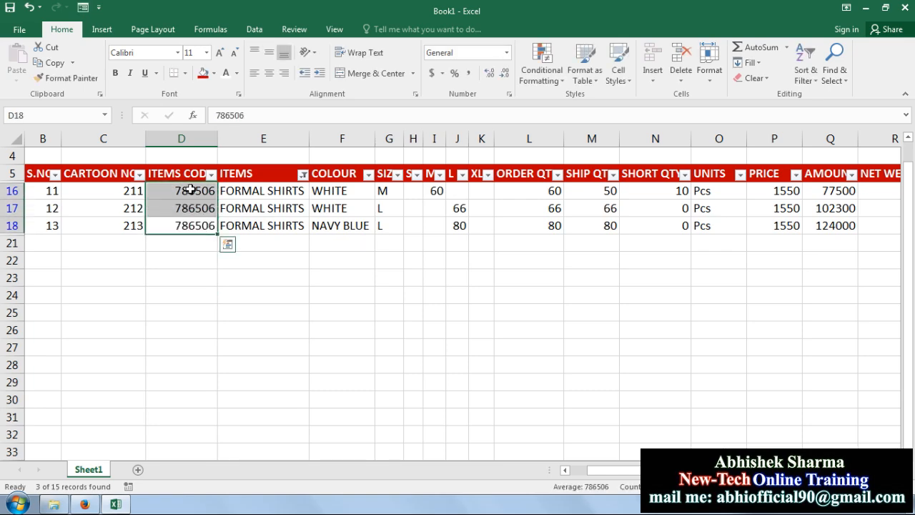
Step: Change the ITEMS filter to show only JACKETS
left_click(302, 175)
left_click(179, 347)
left_click(179, 358)
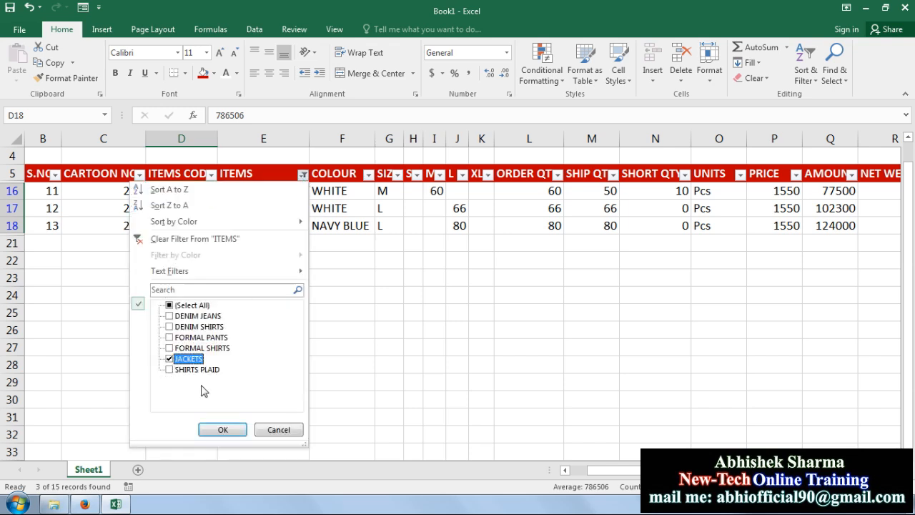
left_click(222, 430)
Step: Enter item code 786026 in D9 and fill it down to the other filtered jackets record in D13
left_click(175, 190)
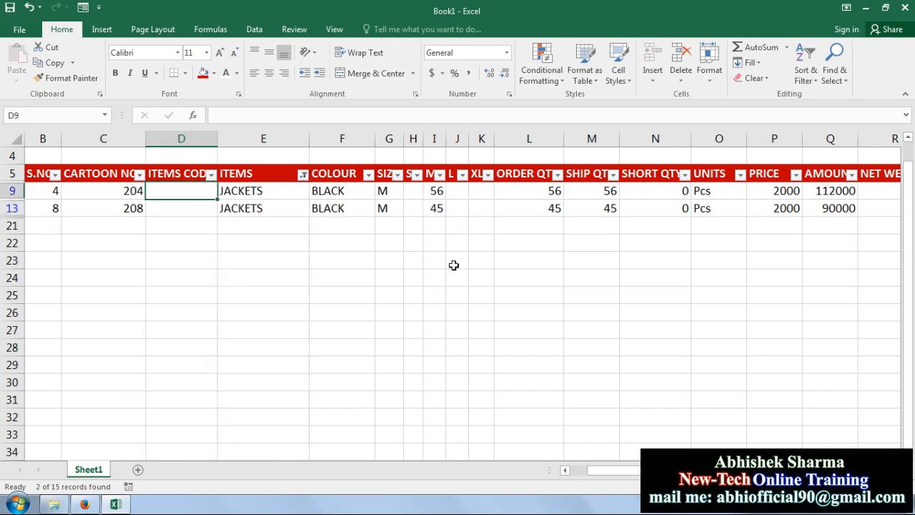
type("786026")
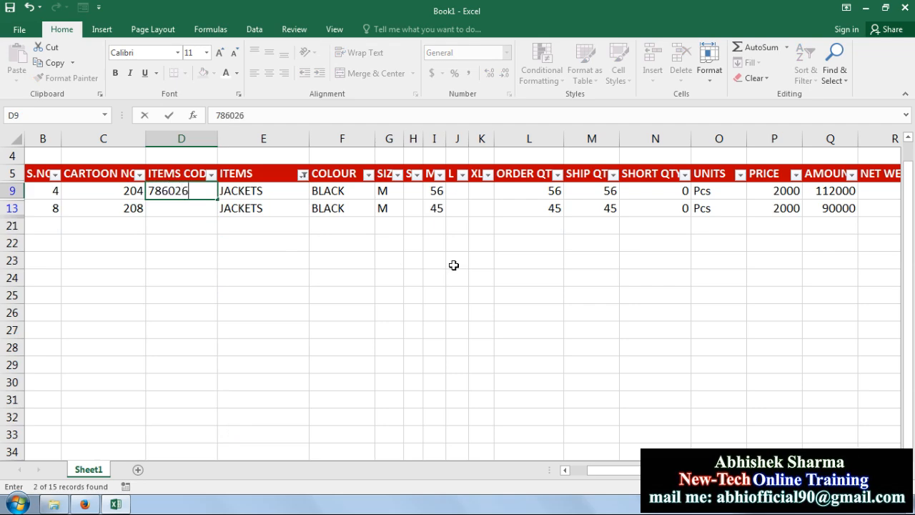
key("Return")
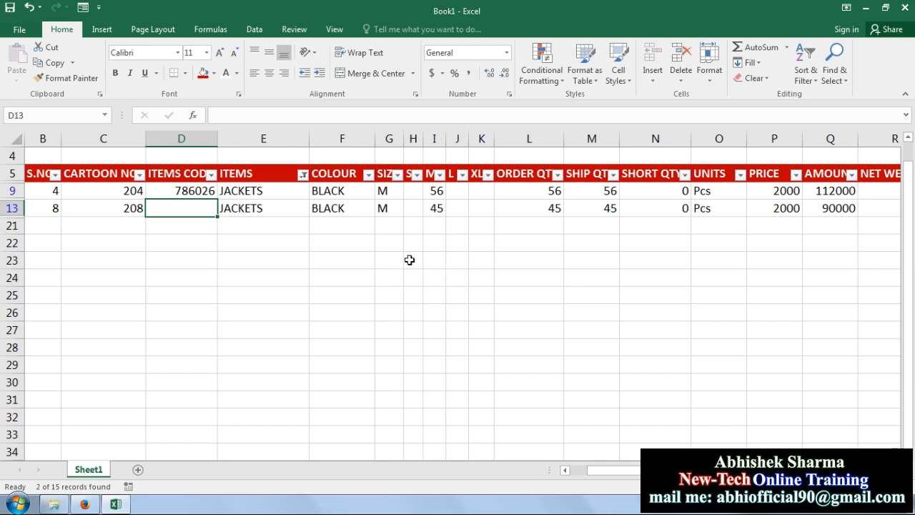
key("shift+Up")
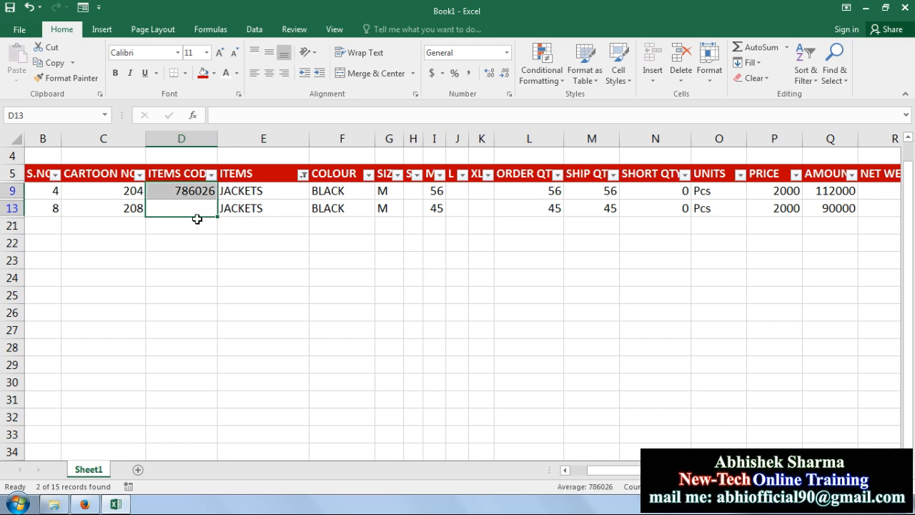
key("ctrl+d")
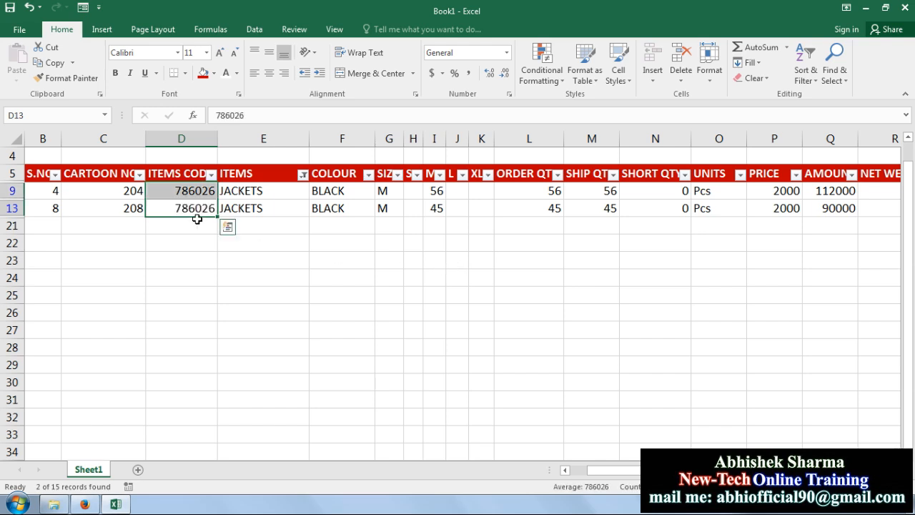
Step: Change the ITEMS filter to show only SHIRTS PLAID
left_click(303, 174)
left_click(169, 369)
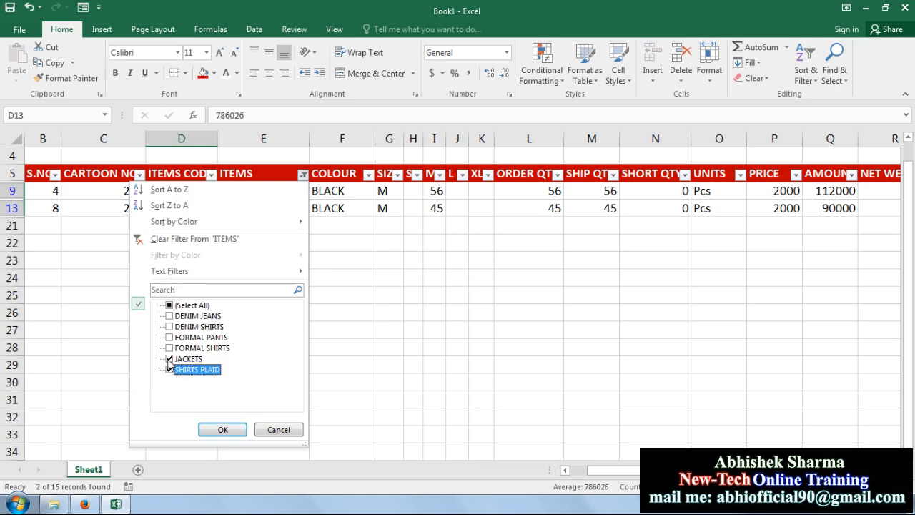
left_click(169, 359)
left_click(223, 429)
Step: Enter item code 786008 in D7 and fill it down to the other filtered plaid shirts records in D11 and D20
left_click(197, 197)
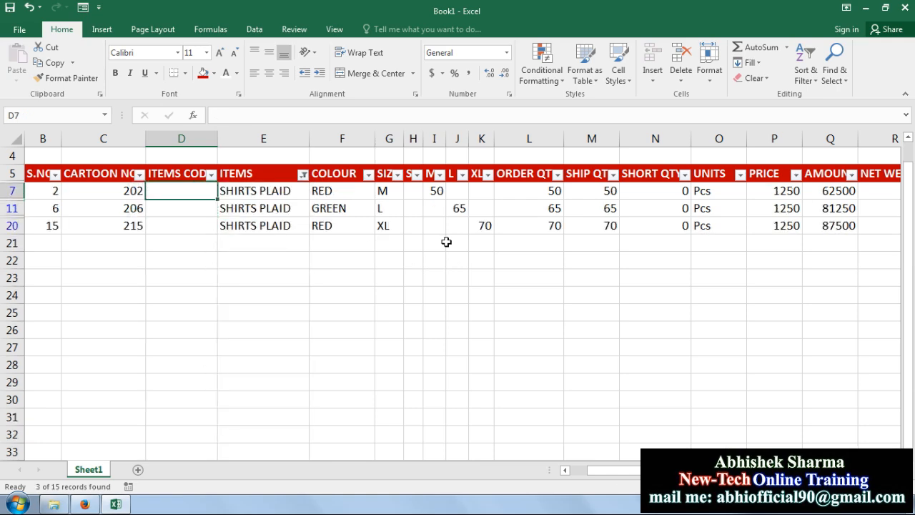
type("786008")
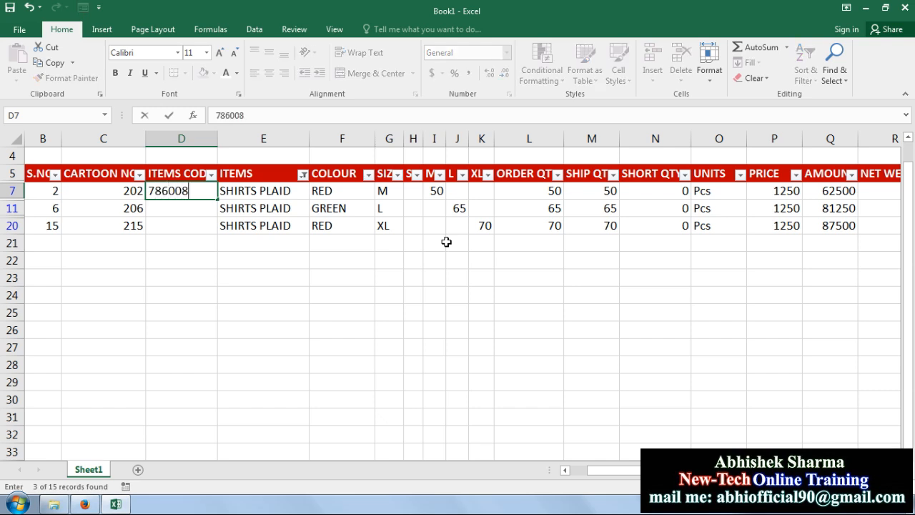
key("Return")
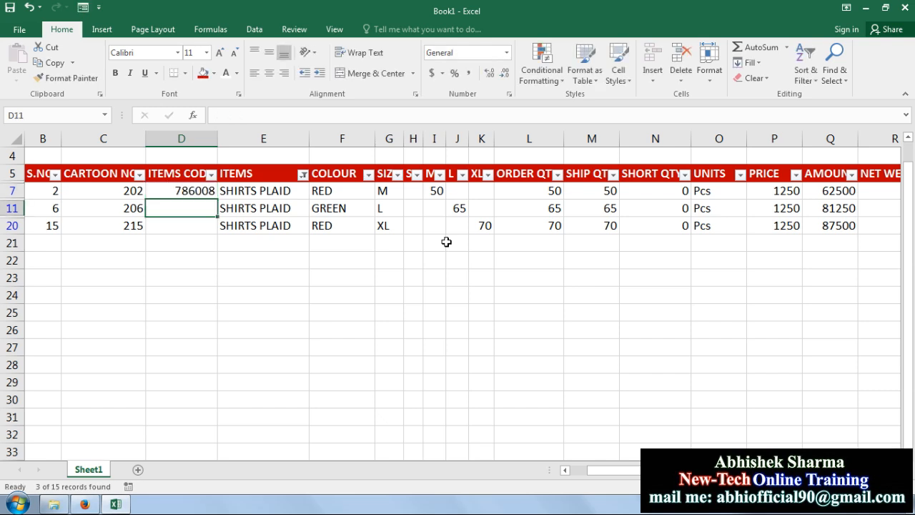
left_click_drag(169, 230, 175, 193)
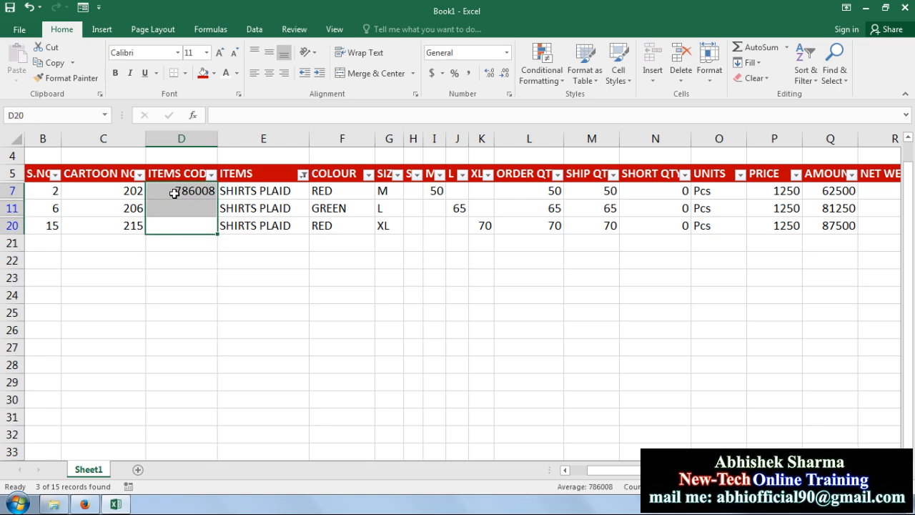
key("ctrl+d")
Step: Reset the ITEMS filter to show the records of all items
left_click(288, 300)
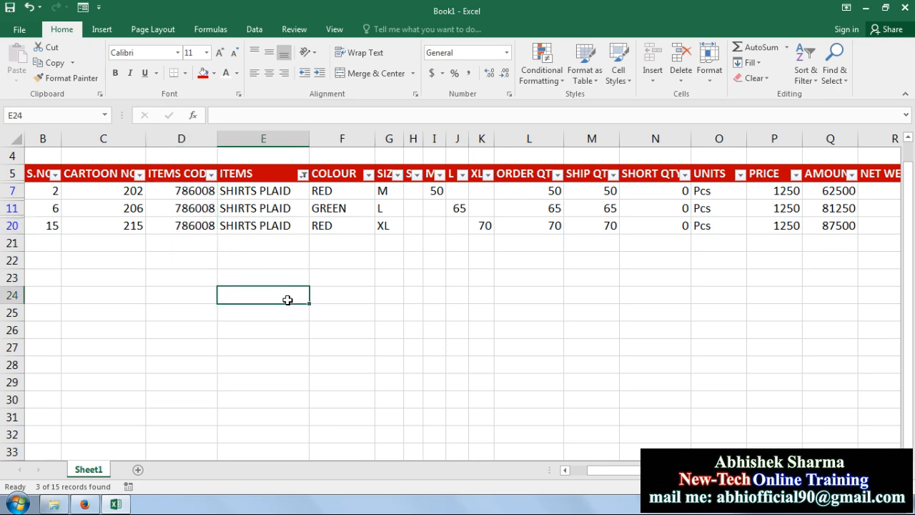
left_click(303, 174)
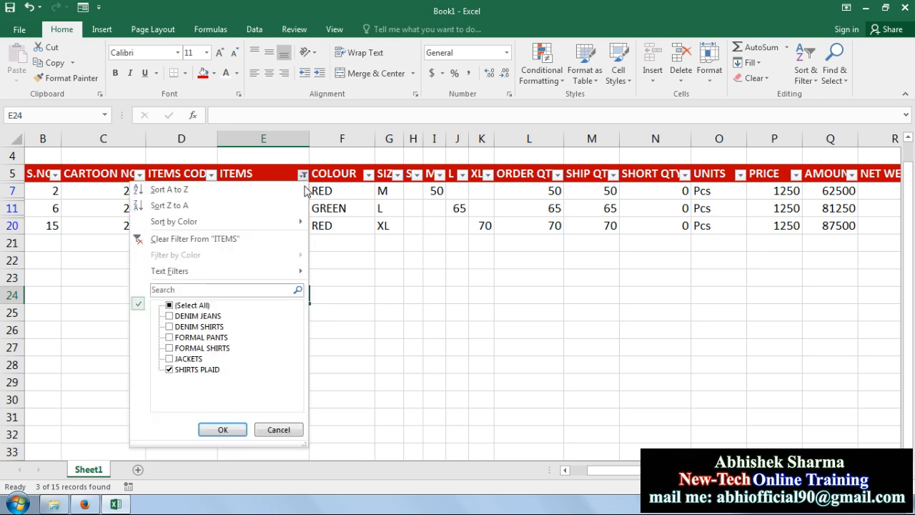
left_click(222, 428)
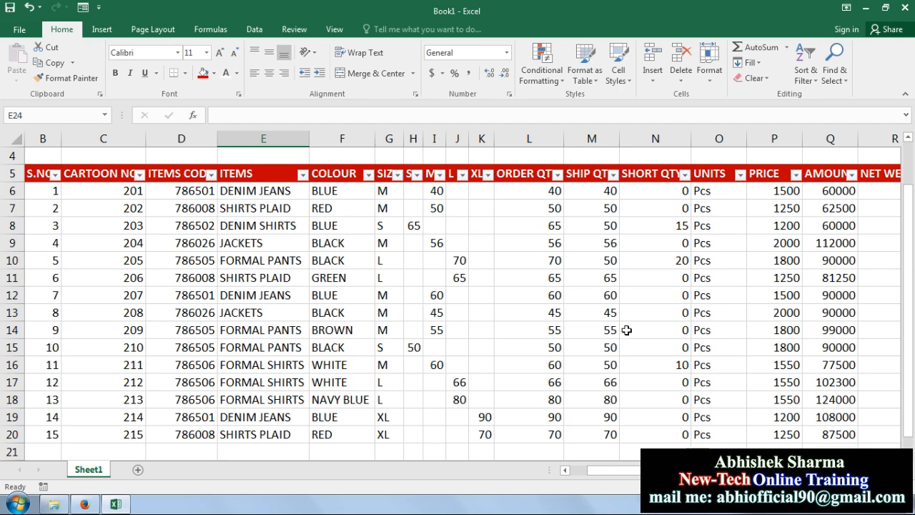
Step: AutoFit the column widths of the whole packing list table, B5:S20
left_click_drag(606, 472, 612, 473)
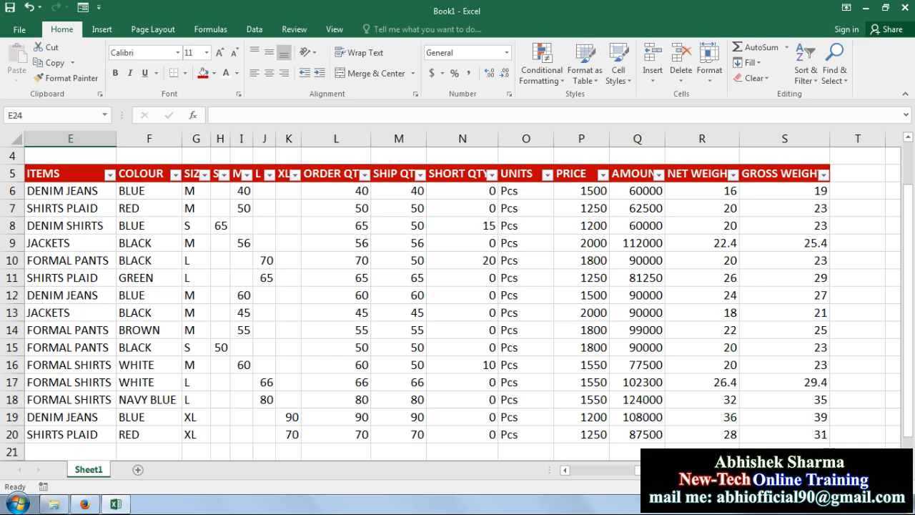
left_click(799, 487)
left_click(799, 487)
left_click(799, 487)
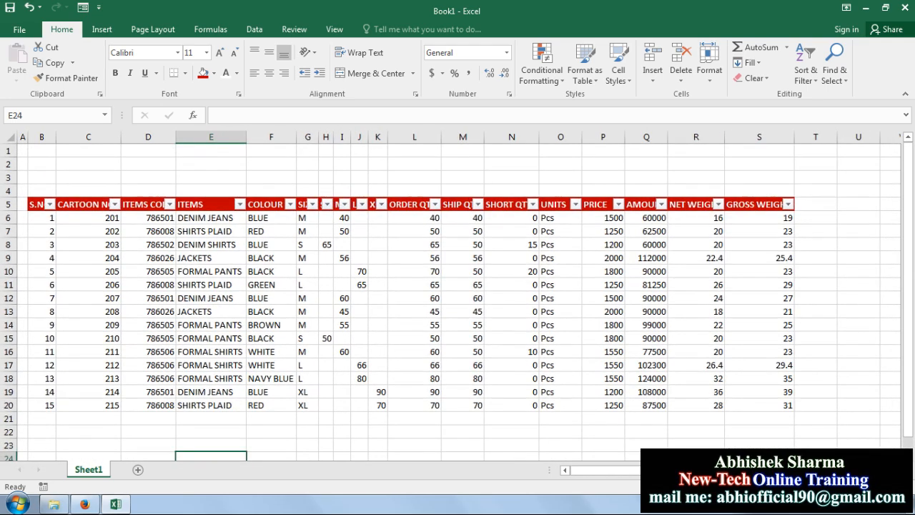
left_click(826, 367)
left_click_drag(772, 400, 31, 206)
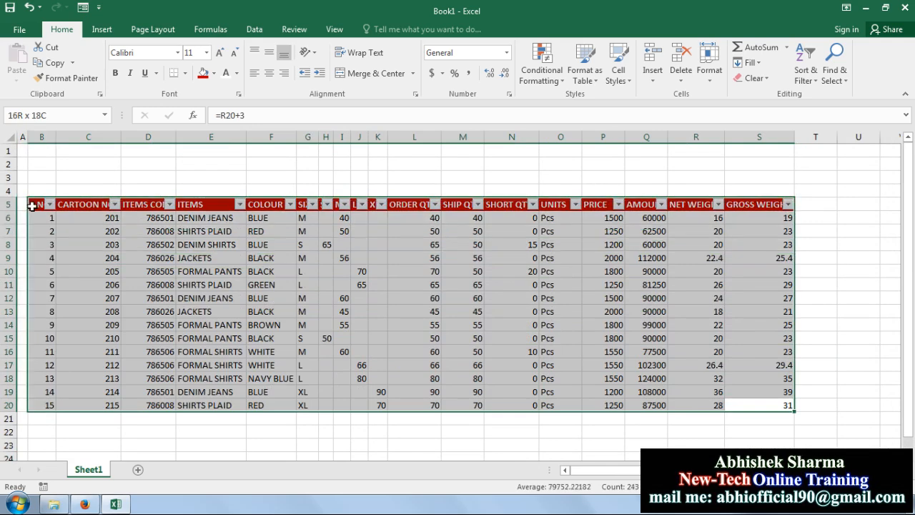
left_click(708, 79)
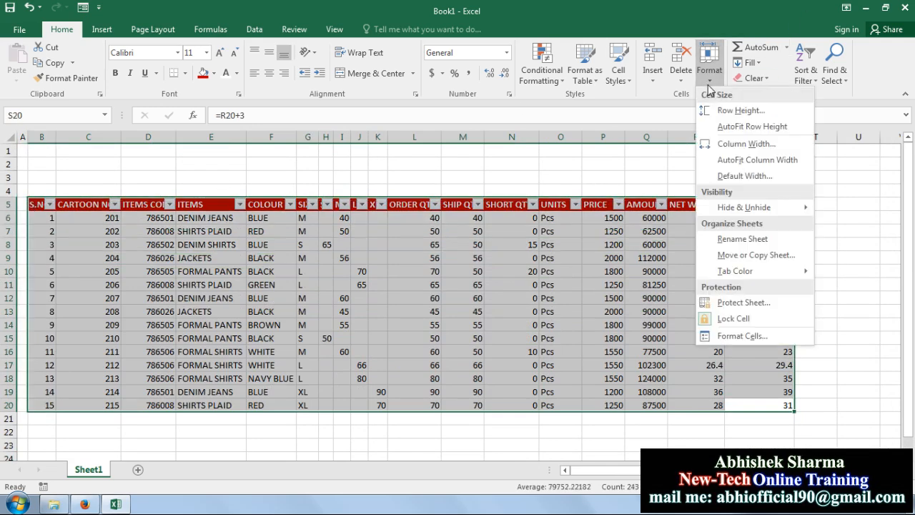
left_click(741, 163)
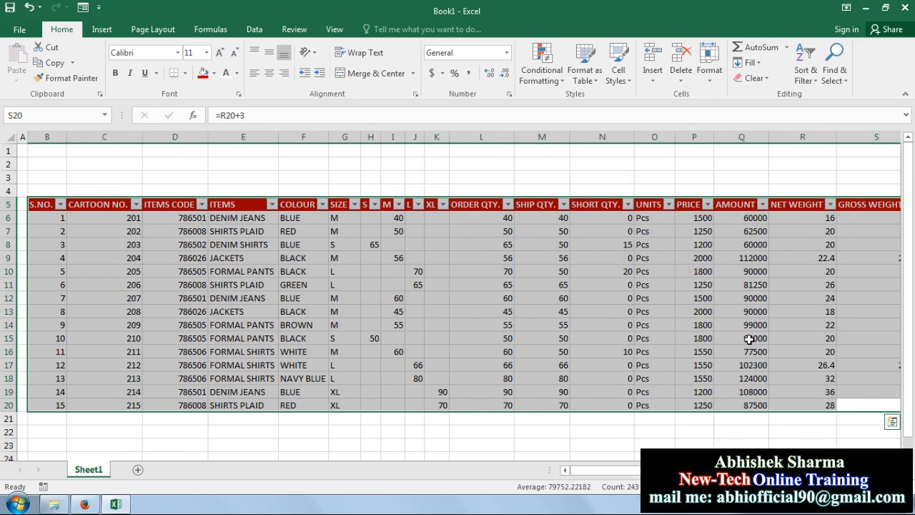
Step: Remove the filter from the table's header row and apply All Borders to the whole table
left_click_drag(743, 470, 777, 469)
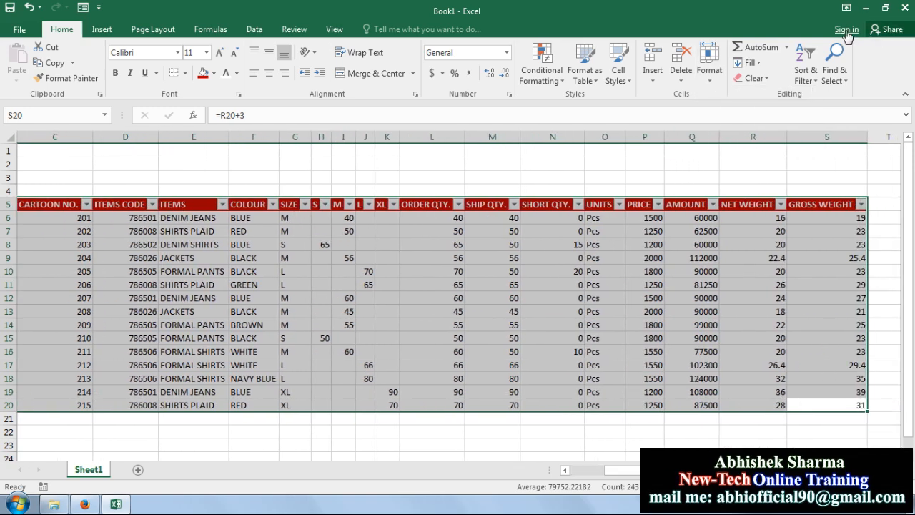
left_click(806, 71)
left_click(806, 147)
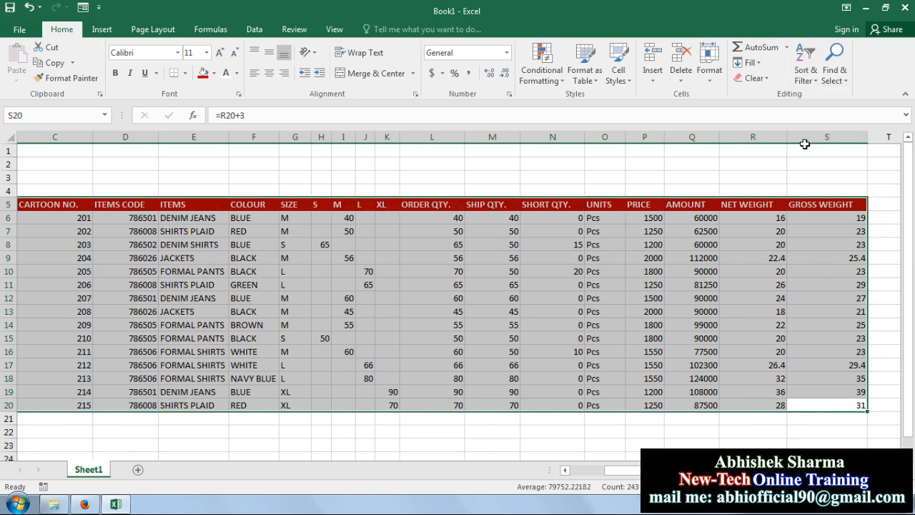
left_click(184, 73)
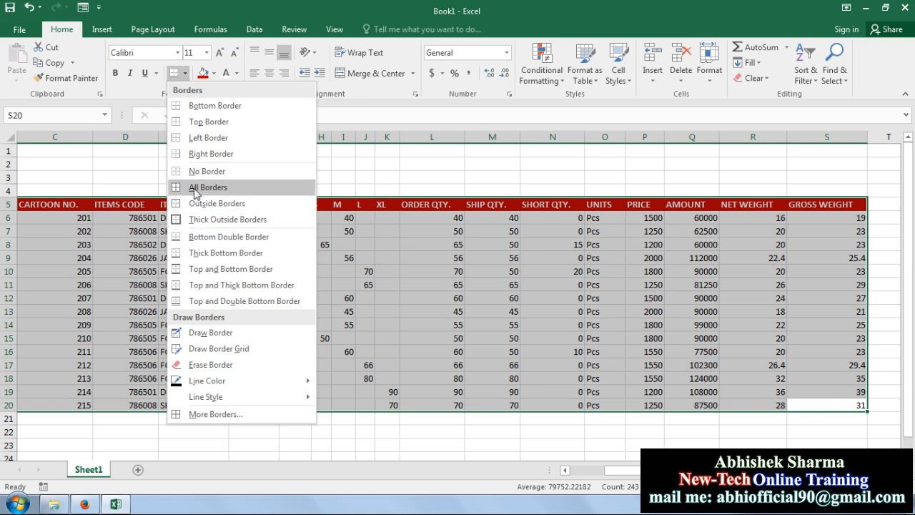
left_click(193, 187)
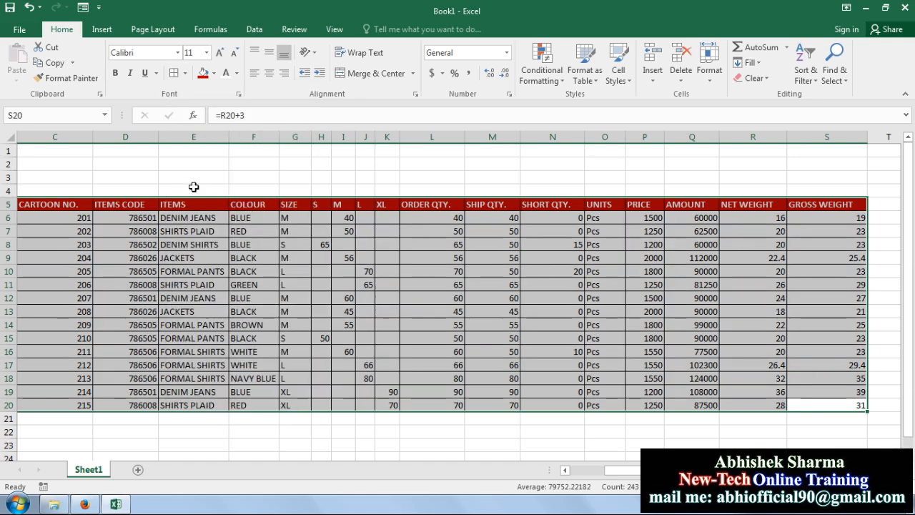
Step: Try centre alignment on the whole table, take it off again and deselect the table
left_click(268, 73)
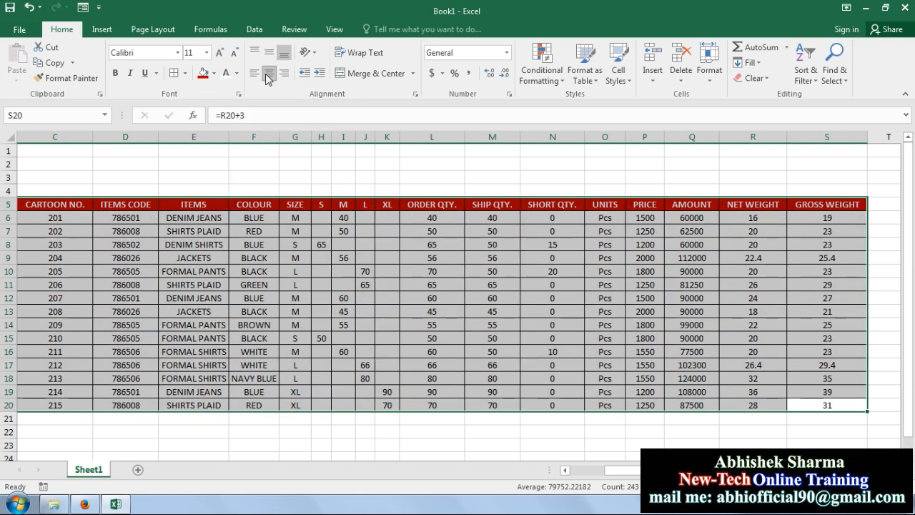
left_click(268, 73)
left_click(855, 429)
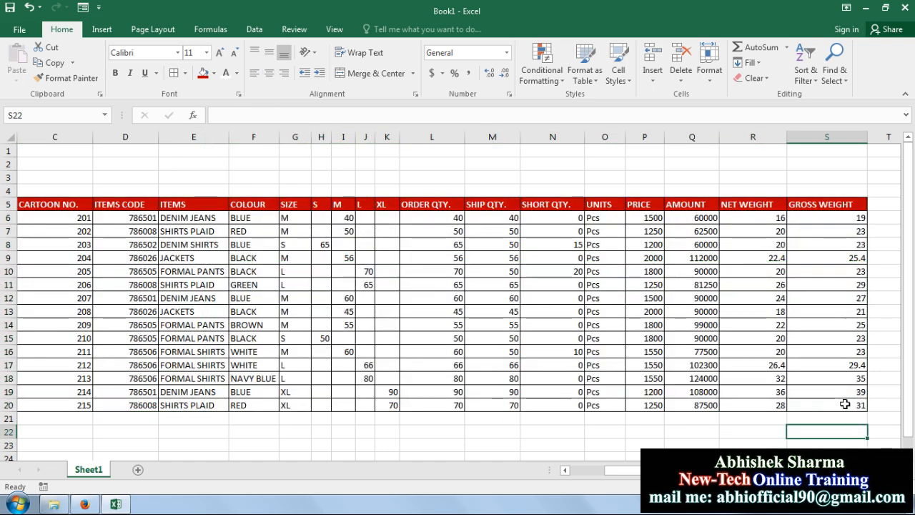
Step: Apply Comma Style to the PRICE and AMOUNT values, P6:Q20, and AutoFit the PRICE column
left_click(699, 405)
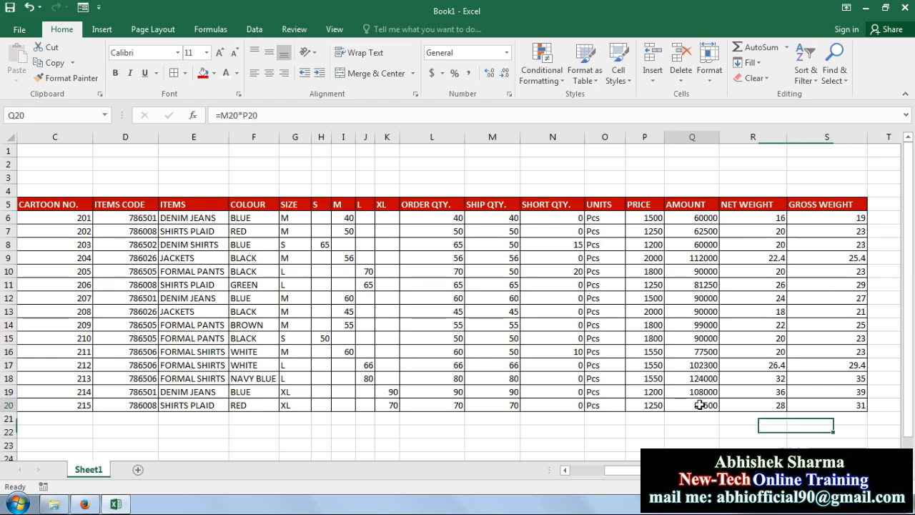
left_click_drag(699, 404, 645, 207)
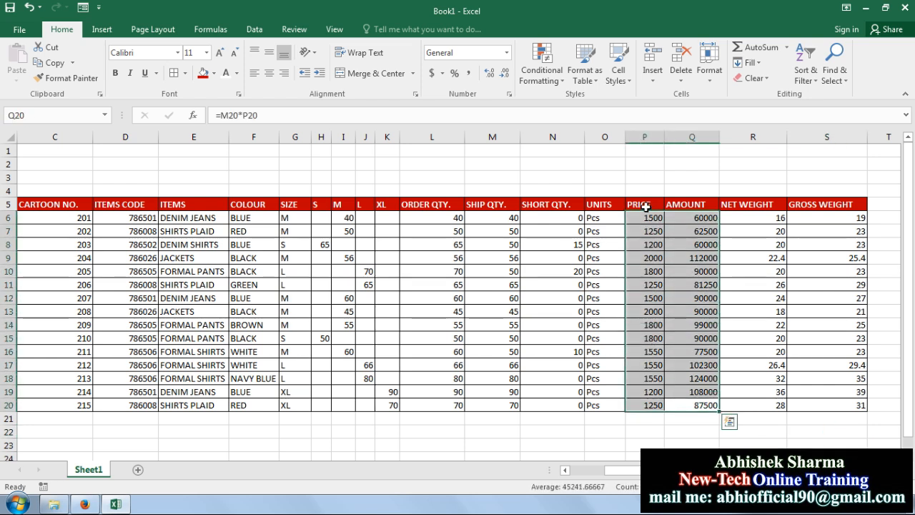
left_click(468, 73)
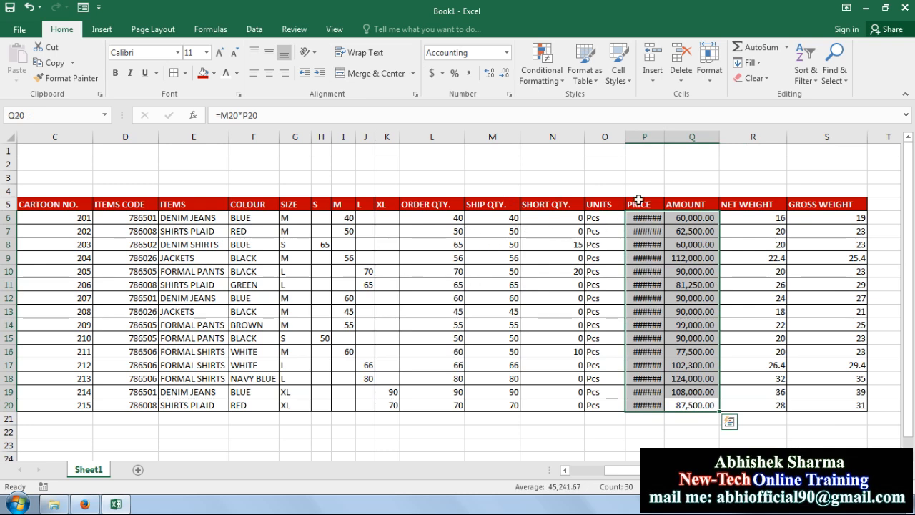
double_click(664, 137)
left_click(789, 429)
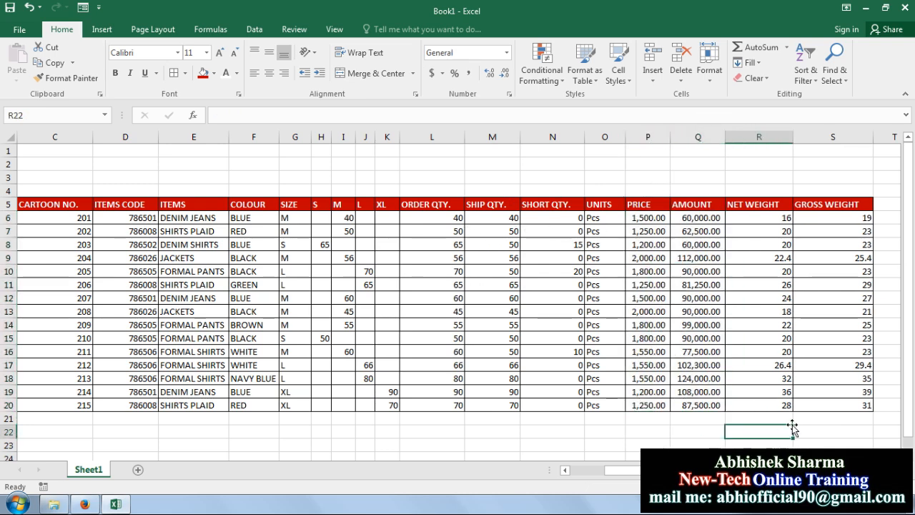
Step: Centre-align the contents of the whole packing list table, B5:S20
left_click_drag(864, 405, 32, 205)
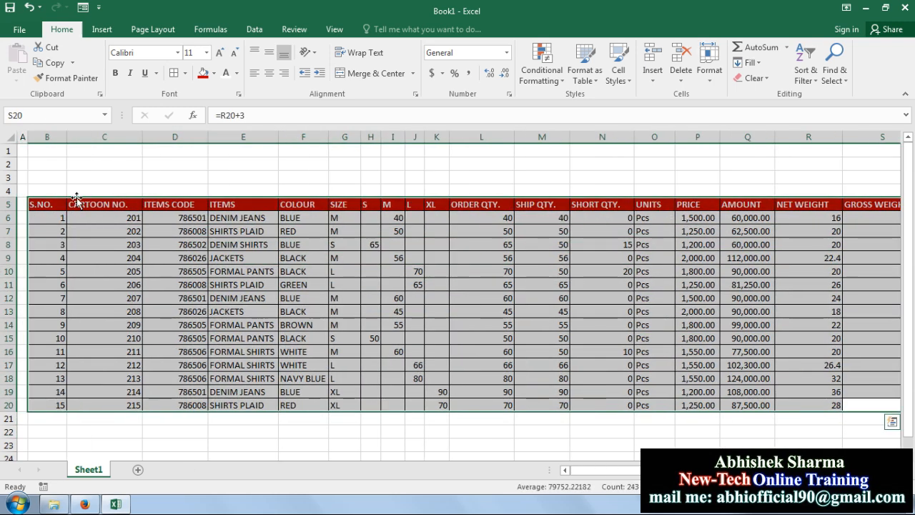
left_click(269, 73)
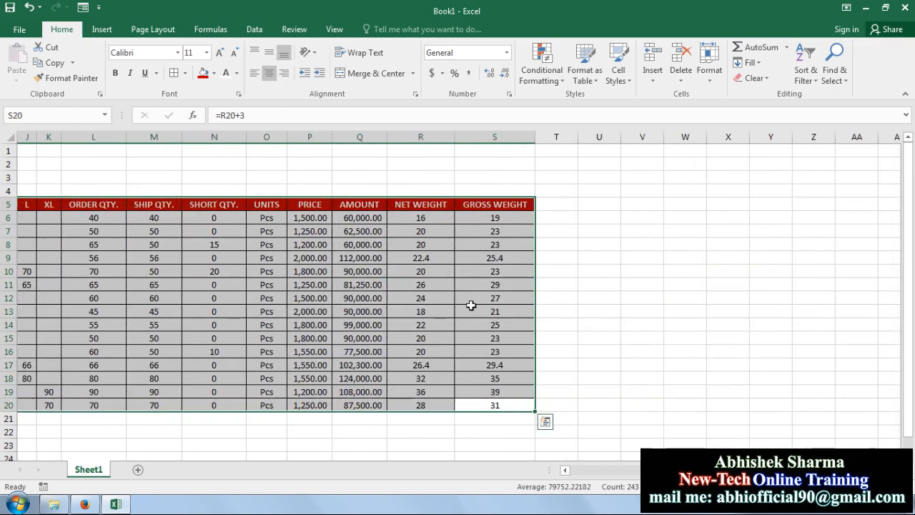
left_click(590, 327)
left_click_drag(659, 470, 572, 471)
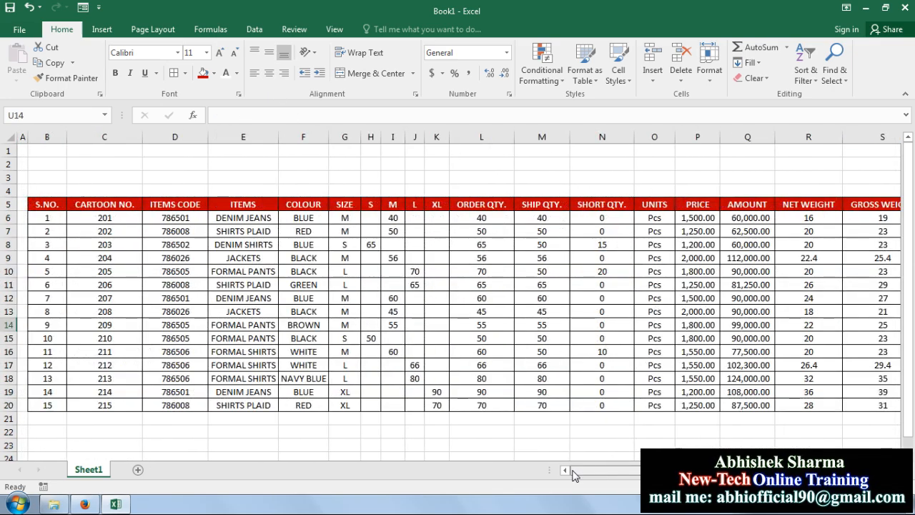
left_click(702, 320)
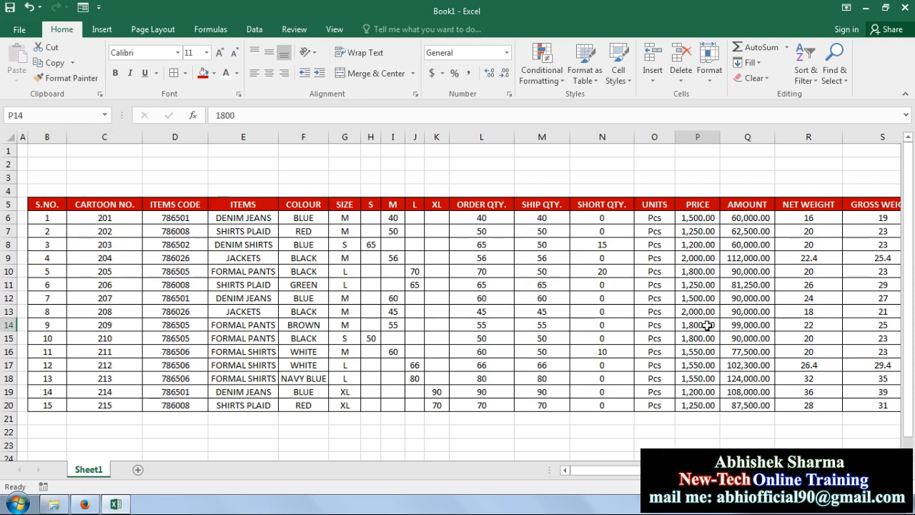
key("Left")
key("Left")
key("Left")
key("Left")
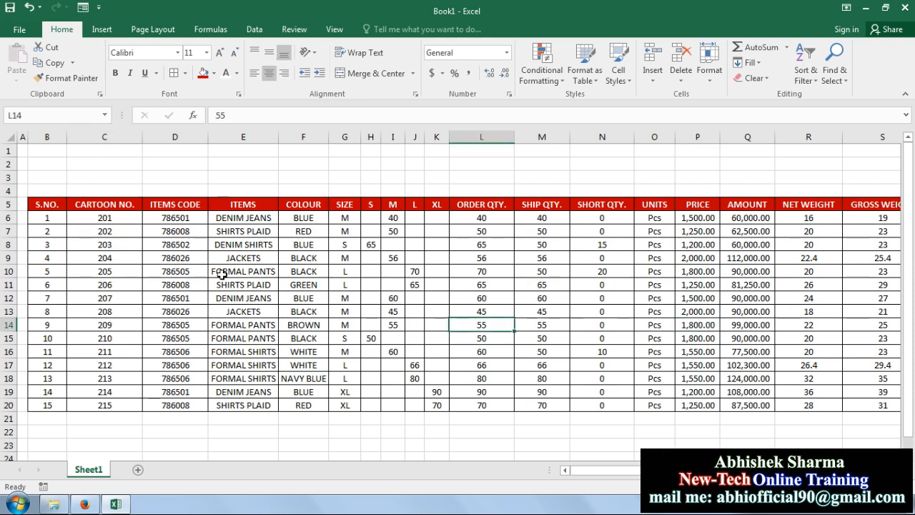
Step: Make all text in the packing list table, B5:S20, bold
left_click(36, 205)
key("ctrl+shift+Down")
key("ctrl+shift+Right")
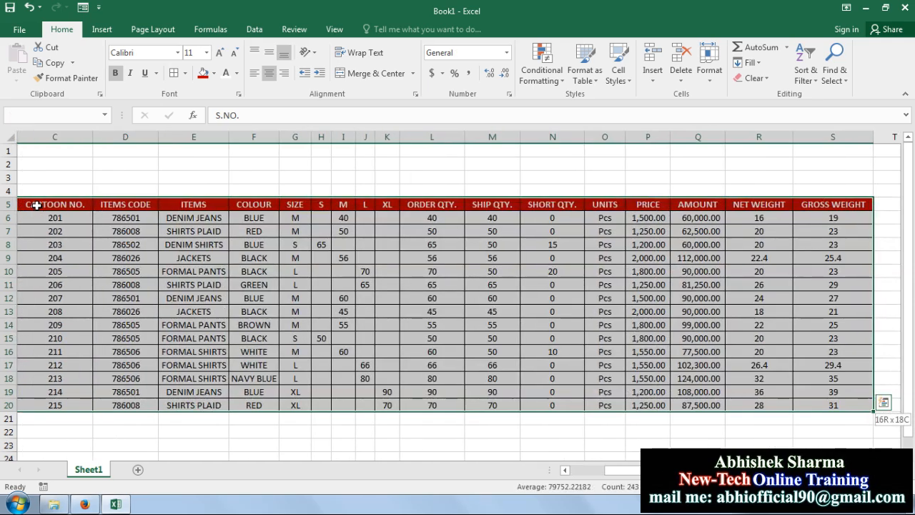
left_click(110, 77)
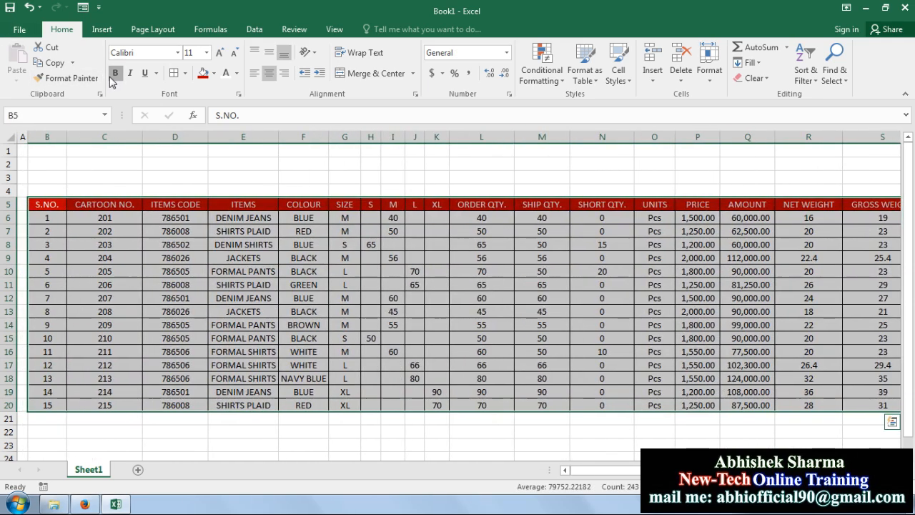
left_click(111, 77)
left_click_drag(386, 308, 393, 300)
left_click(501, 272)
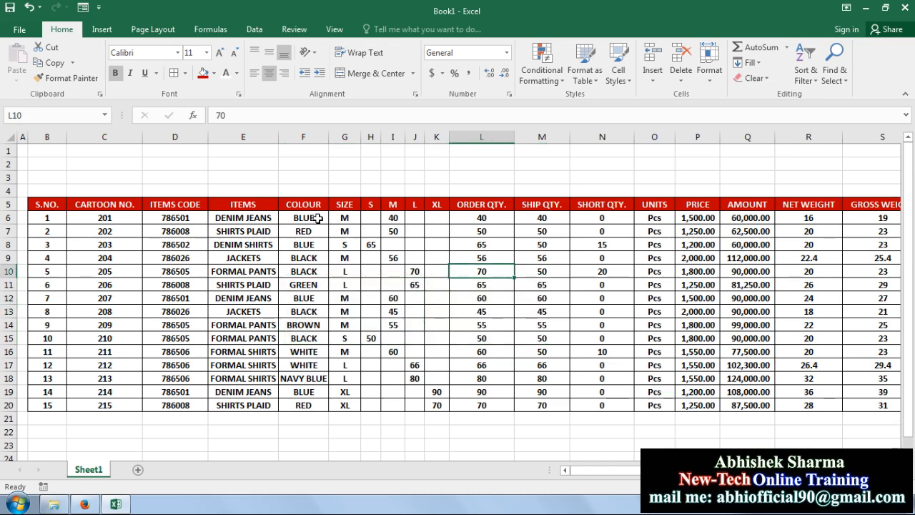
Step: Merge and centre B2:S3 above the table and enter the title "CLOTHINGS EXPORT HOUSE PACKING LIST REPORT DATABASE"
left_click_drag(48, 169, 790, 176)
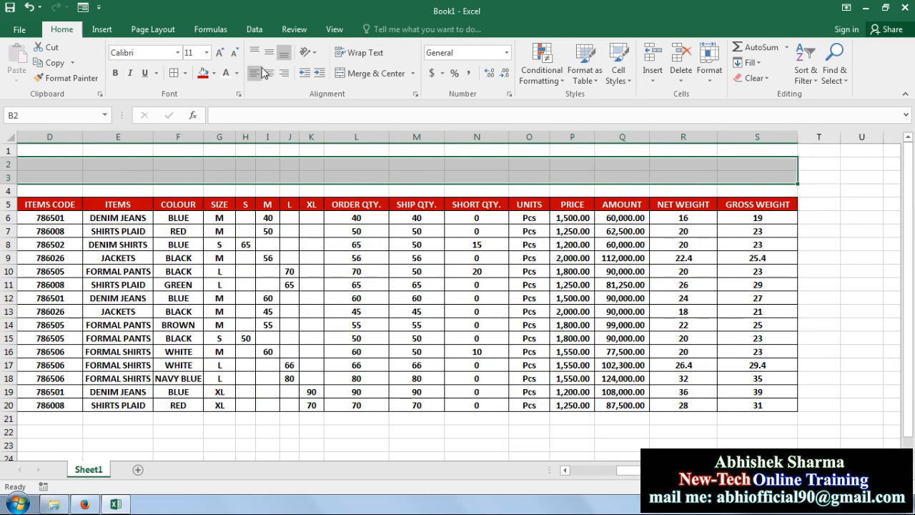
left_click(343, 74)
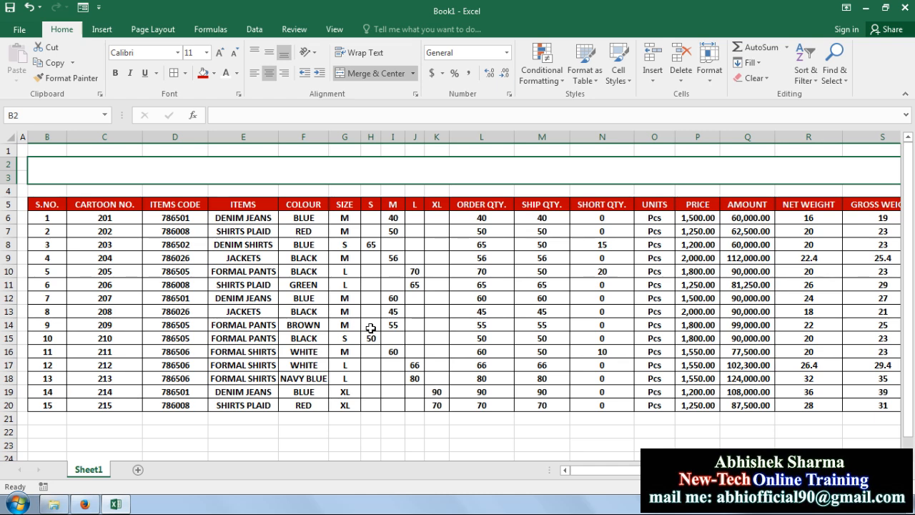
type("CLOTHIONG")
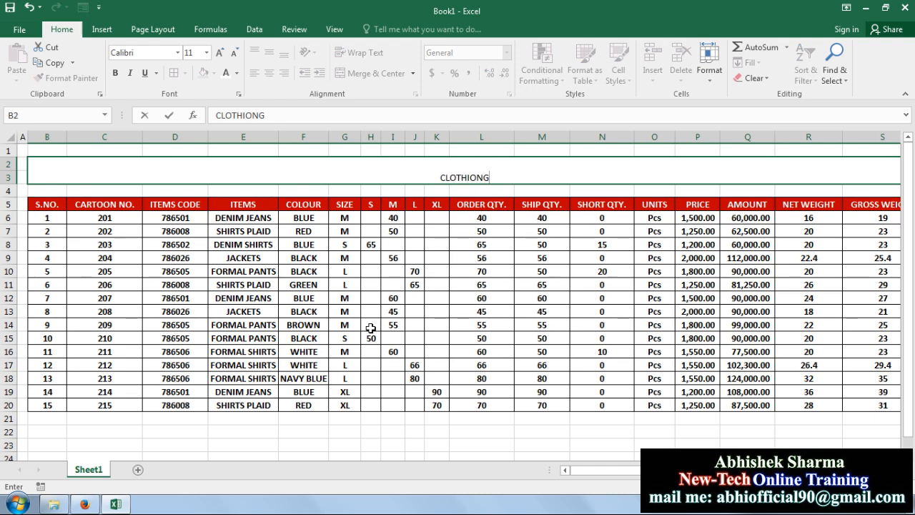
key("BackSpace")
key("BackSpace")
key("BackSpace")
type("NGS EXP")
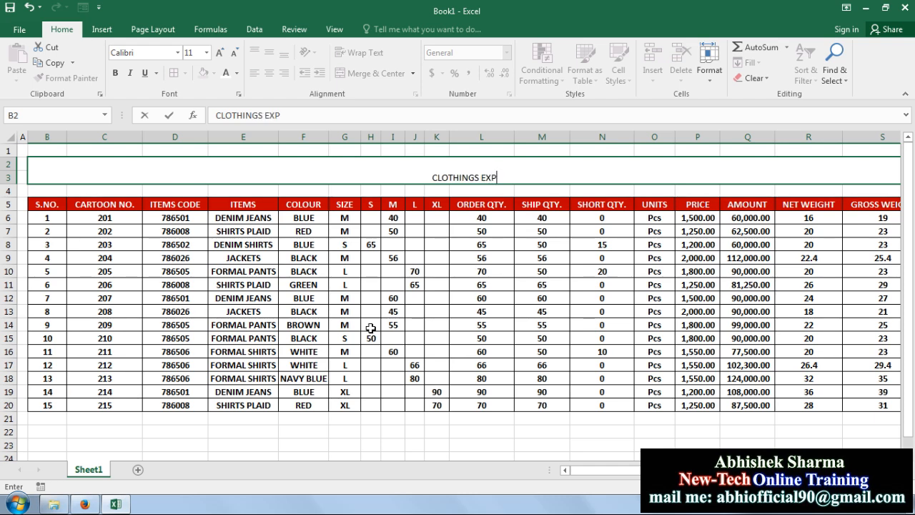
type("ORT HOUSE")
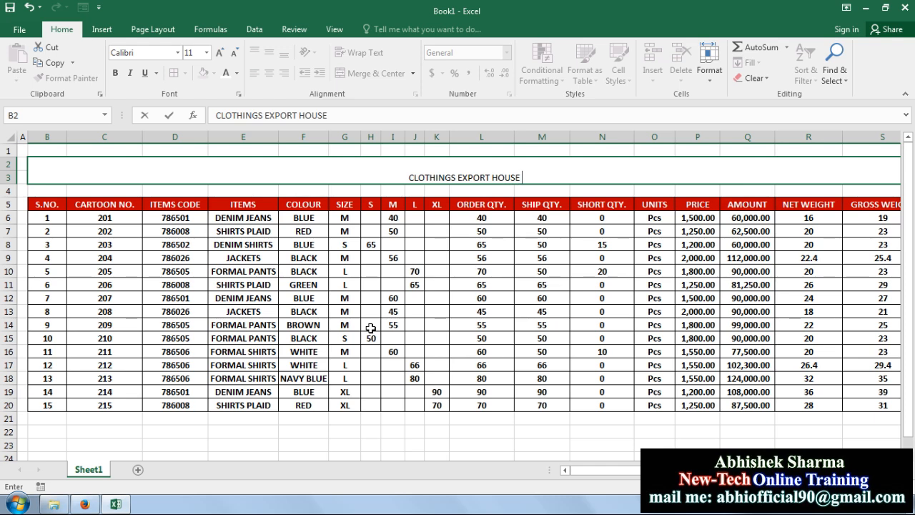
type(" PAC")
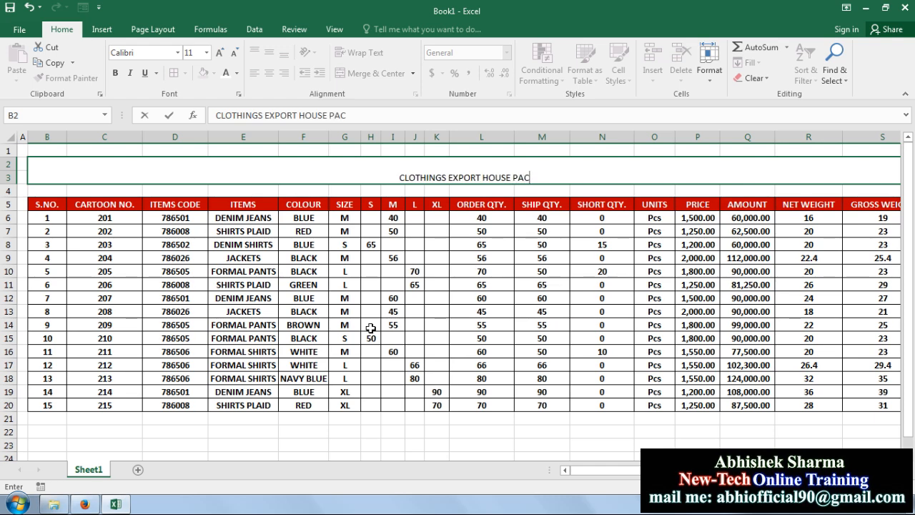
type("KING LI")
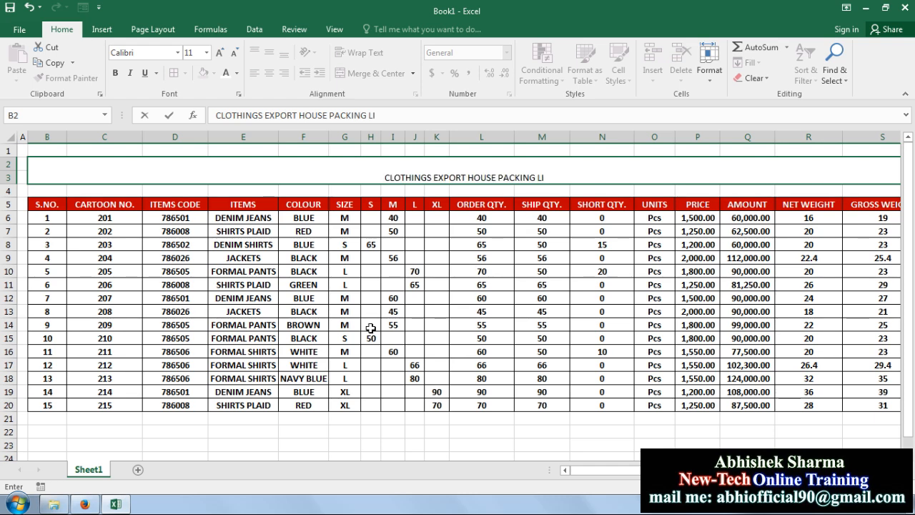
type("ST REPORT")
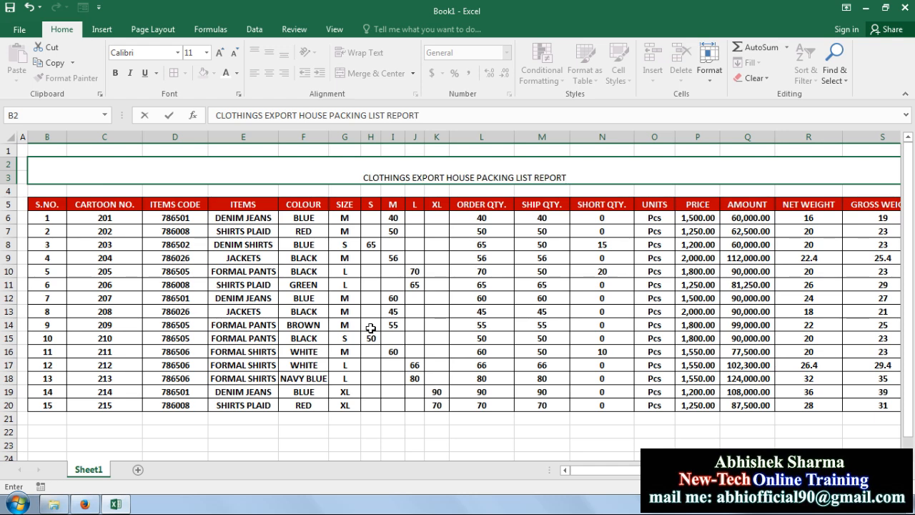
type(" DATABA")
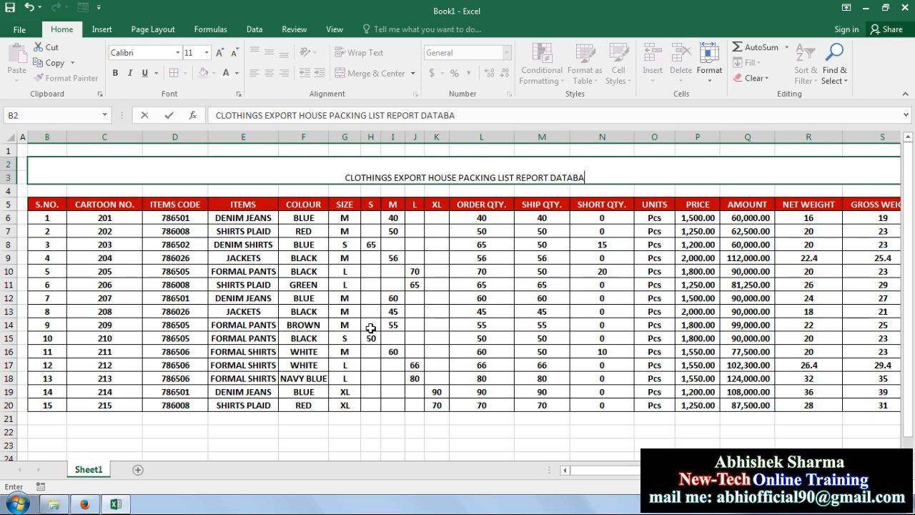
type("SE")
key("Return")
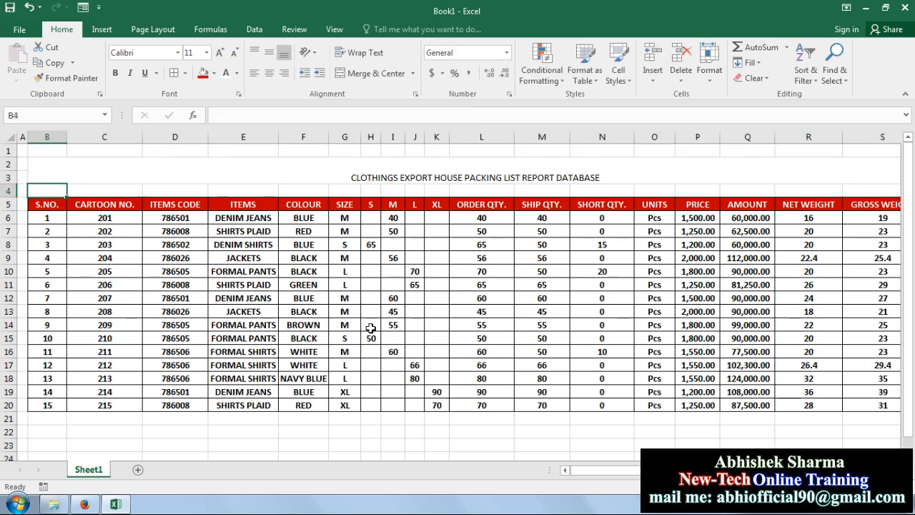
Step: Middle-align the merged title, enlarge its font to size 24 and make it bold
left_click(444, 170)
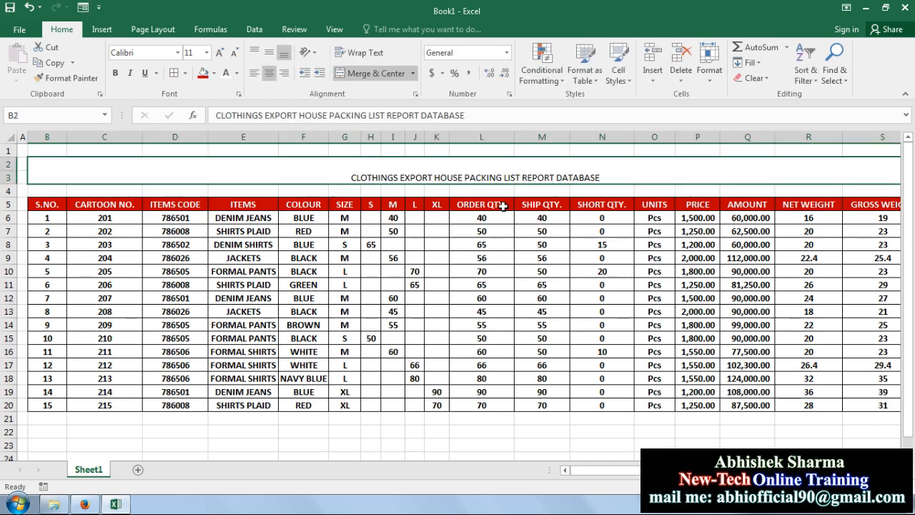
left_click(269, 52)
left_click(219, 52)
left_click(219, 52)
left_click(219, 52)
left_click(219, 52)
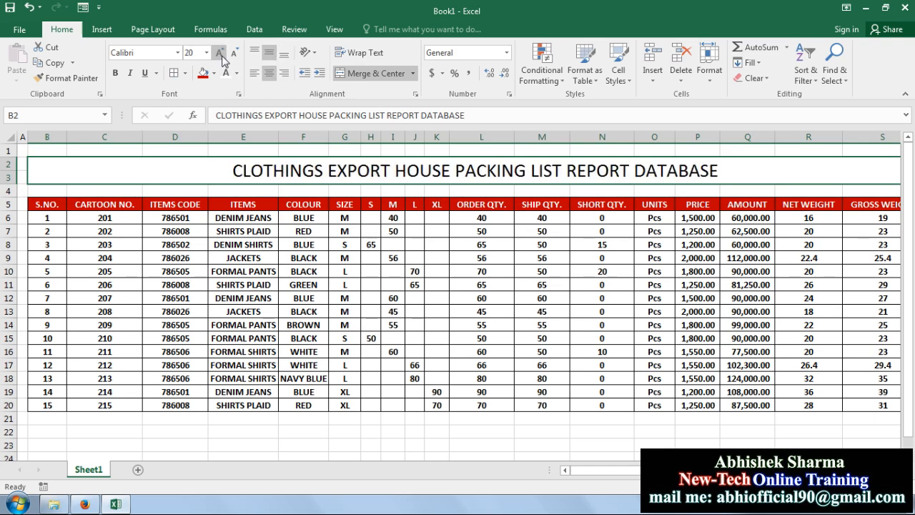
left_click(219, 52)
left_click(219, 52)
left_click(219, 52)
left_click(114, 73)
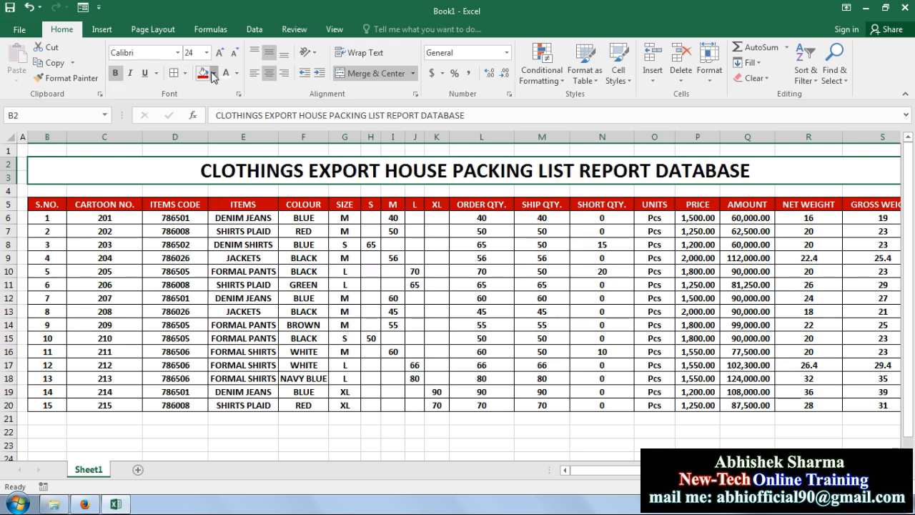
Step: Give the title cell a black fill with white text and deselect it
left_click(213, 73)
left_click(214, 105)
left_click(225, 74)
left_click(348, 310)
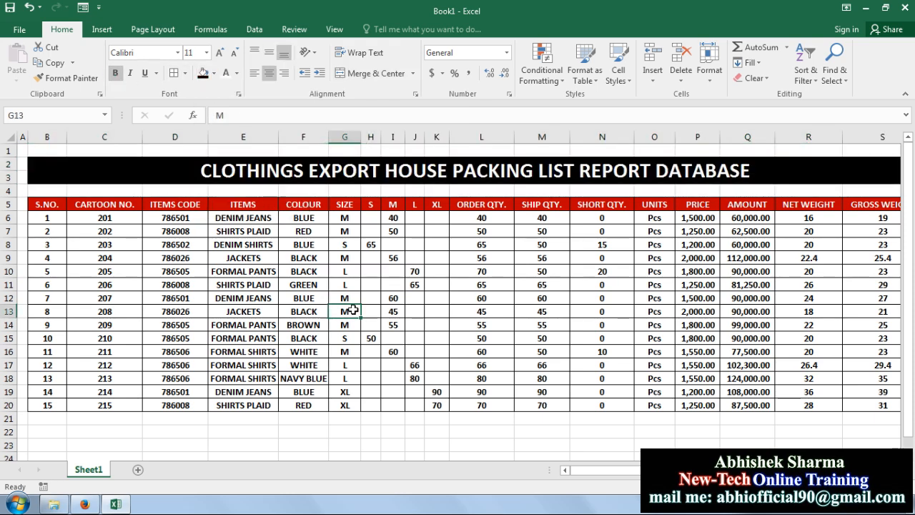
left_click(553, 314)
left_click(414, 325)
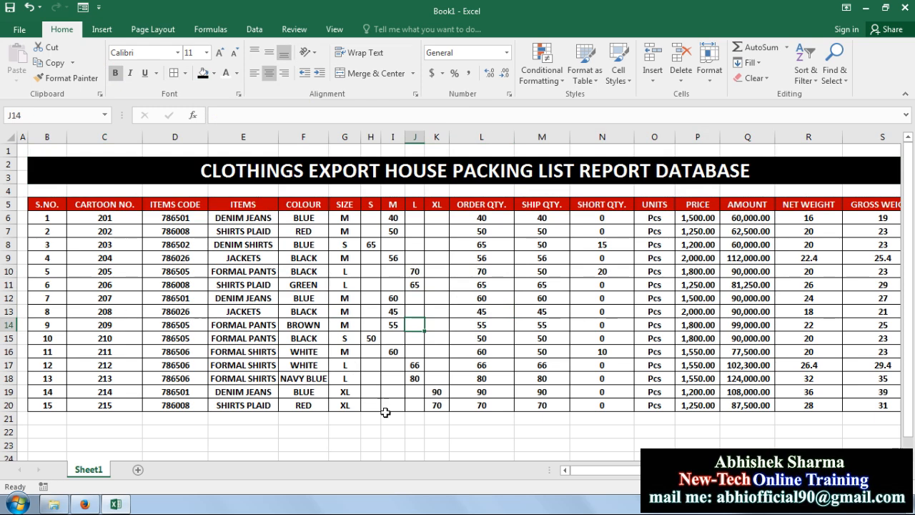
left_click(461, 427)
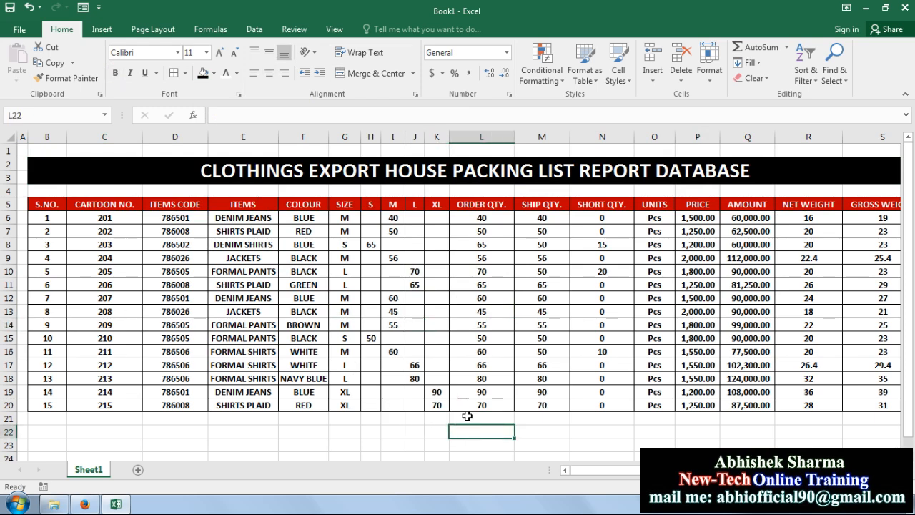
Step: Narrow the SHIP QTY. column to its heading and AutoFit the ORDER QTY. column and all columns from SHORT QTY. through GROSS WEIGHT
left_click_drag(570, 138, 559, 137)
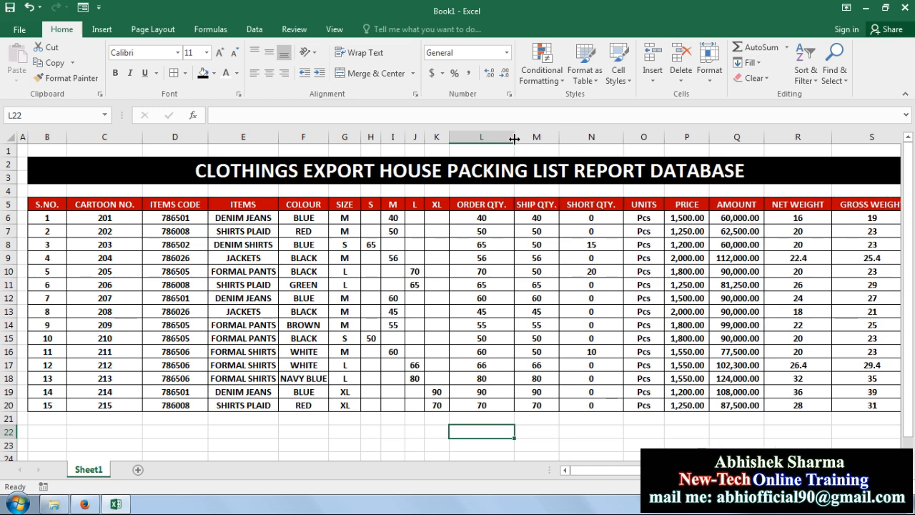
double_click(514, 138)
double_click(612, 137)
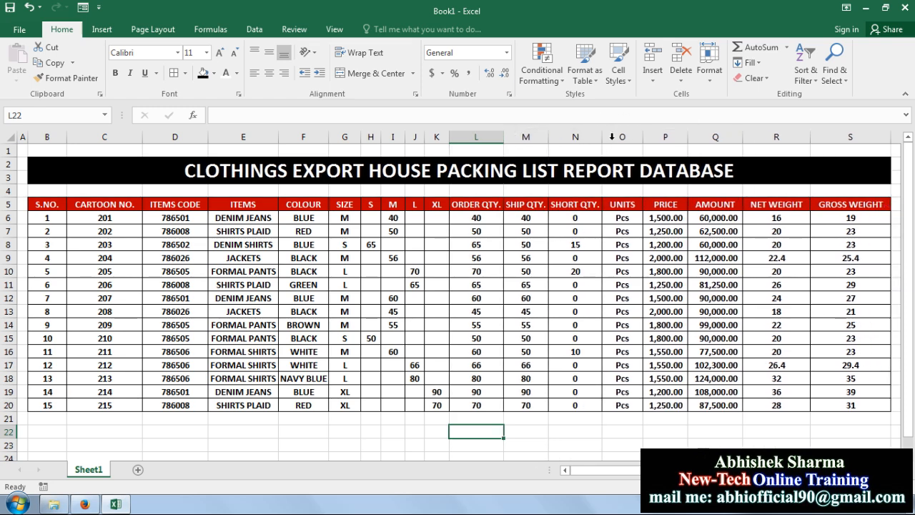
double_click(642, 138)
double_click(677, 139)
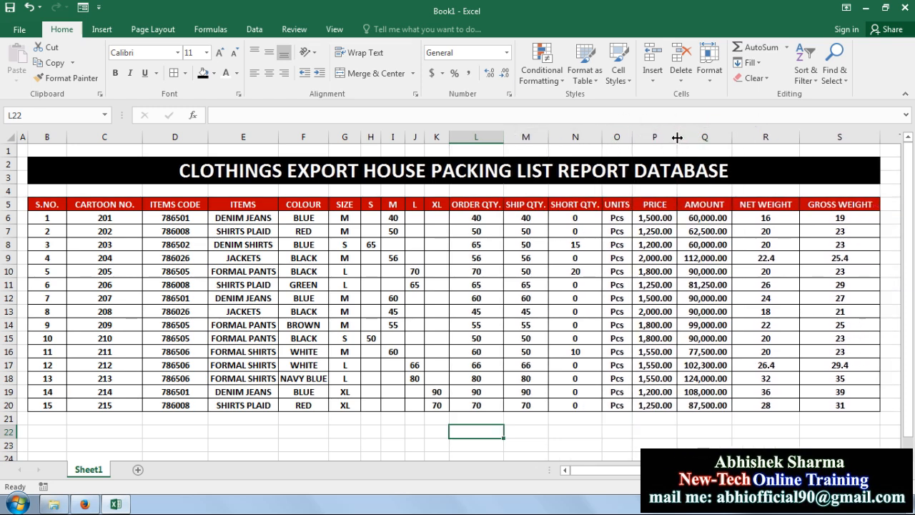
double_click(732, 138)
double_click(799, 138)
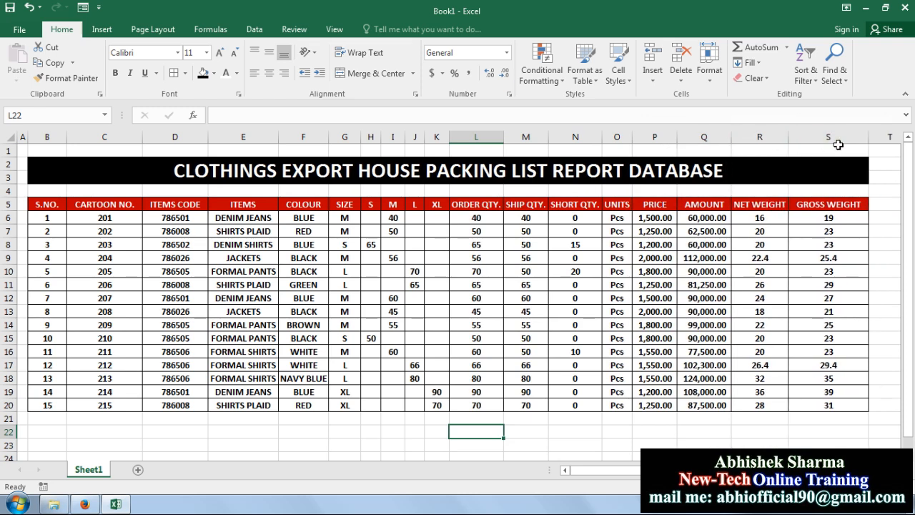
double_click(867, 135)
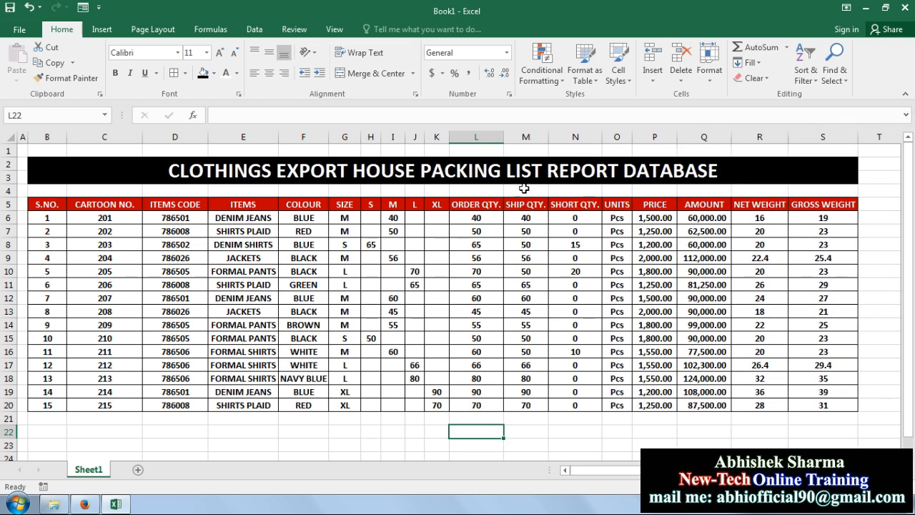
Step: AutoFit the COLOUR, ITEMS, ITEMS CODE, CARTOON NO. and S.NO. columns
double_click(328, 136)
double_click(278, 137)
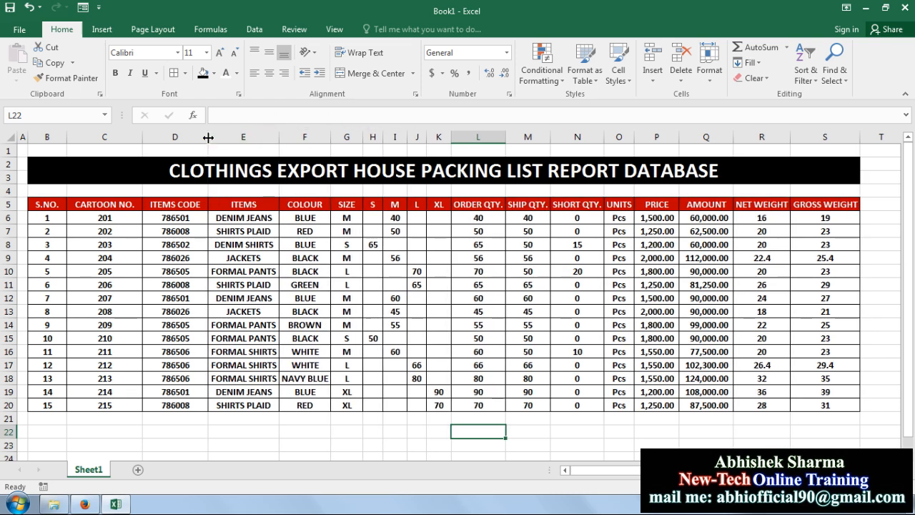
double_click(207, 136)
double_click(142, 136)
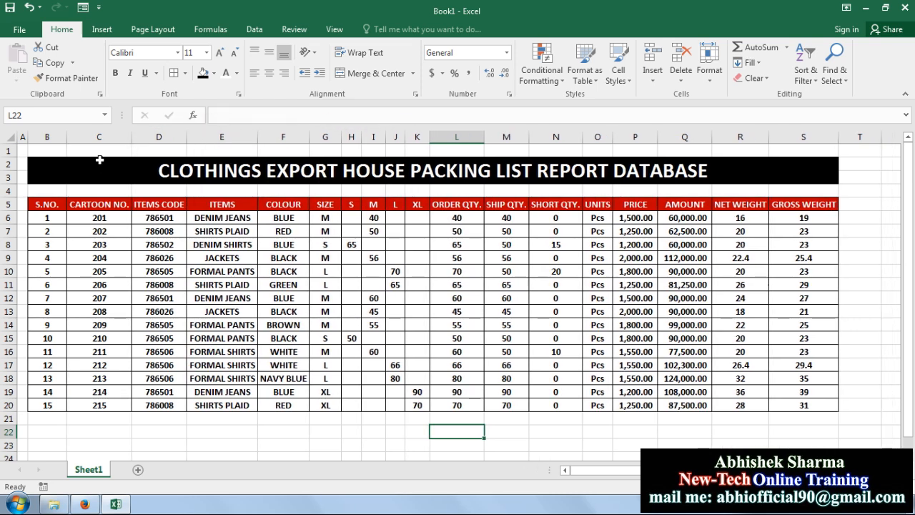
double_click(67, 136)
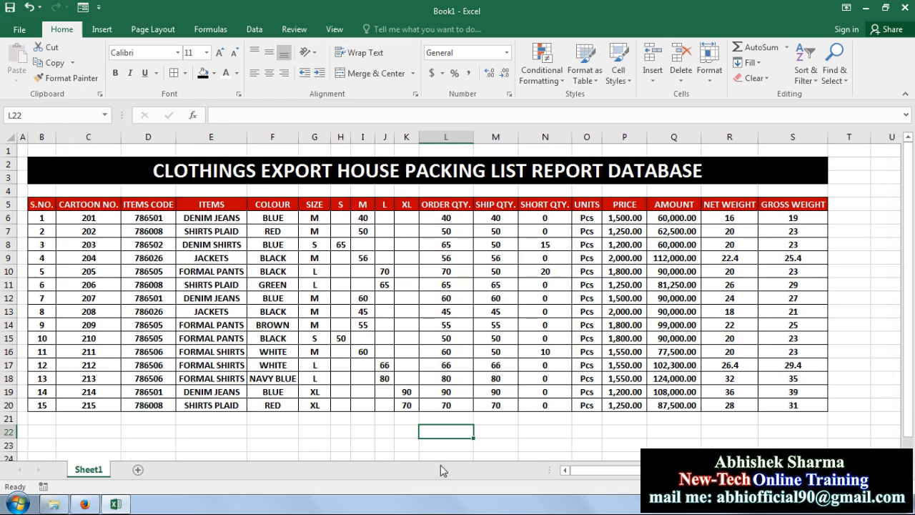
Step: Narrow the empty column T beside the table to a thin margin
left_click(586, 433)
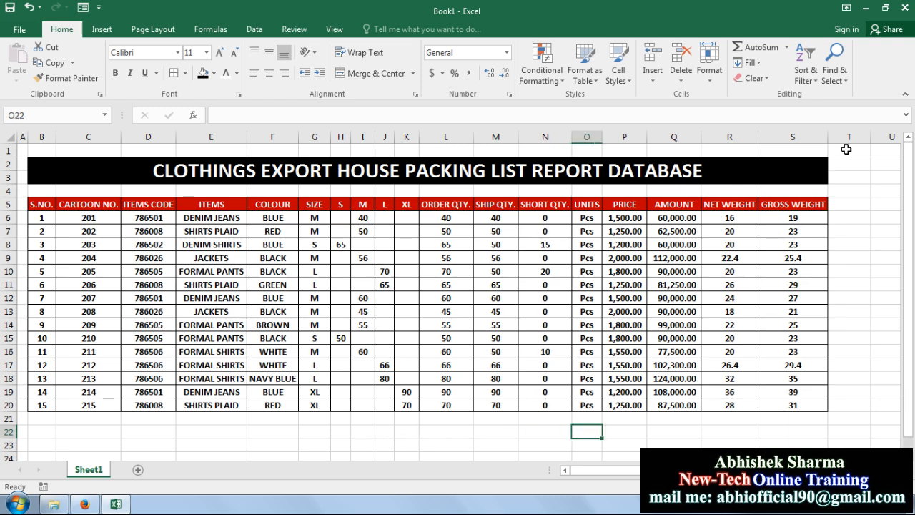
left_click_drag(870, 138, 840, 138)
left_click(778, 456)
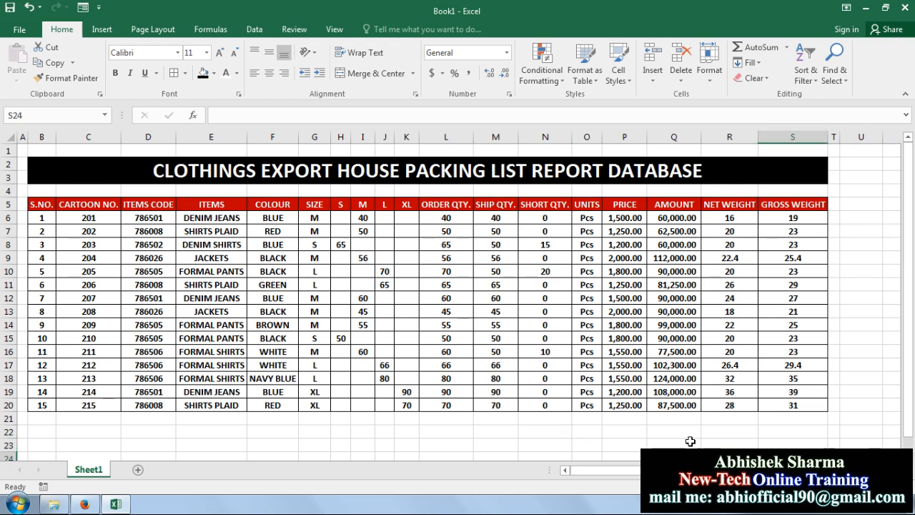